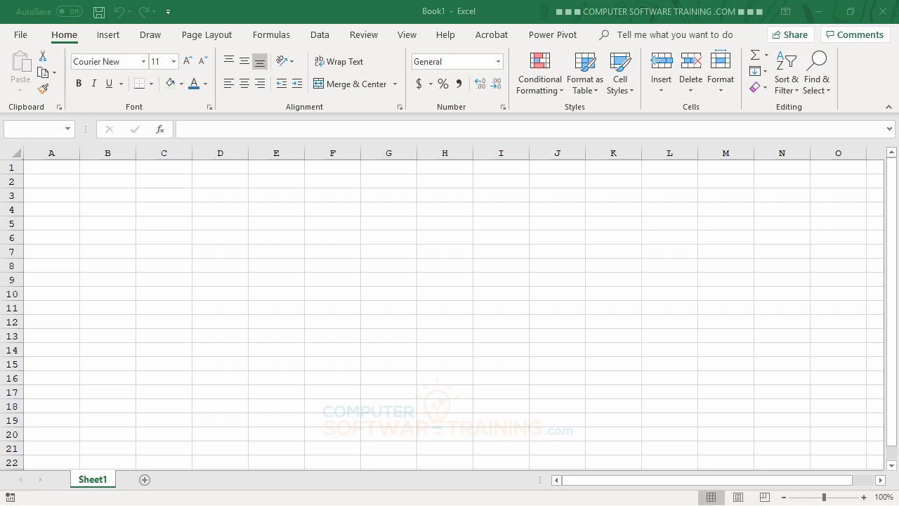
- Enter LexCorp Trading, Tyrell Corporation, Umbrella Corp, Cyberdyne Systems, Lahaina Foods, Tyrell Corporation and Skynet Systems down cells A2 to A8
{"action": "left_click", "coordinate": [45, 182]}
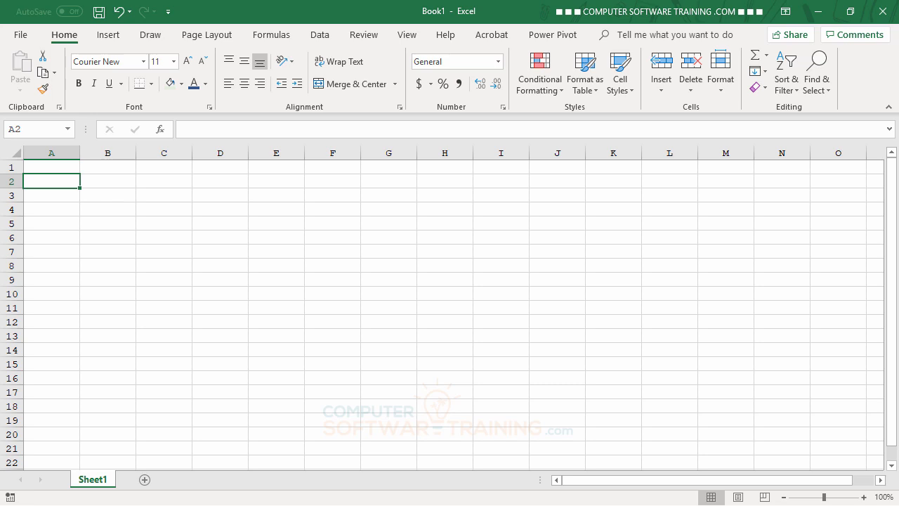
{"action": "type", "text": "L"}
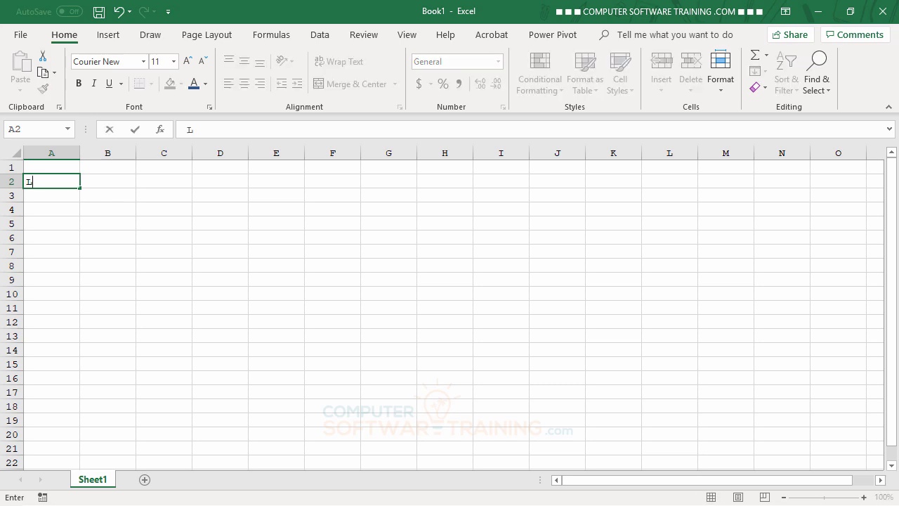
{"action": "type", "text": "exCorp Trading"}
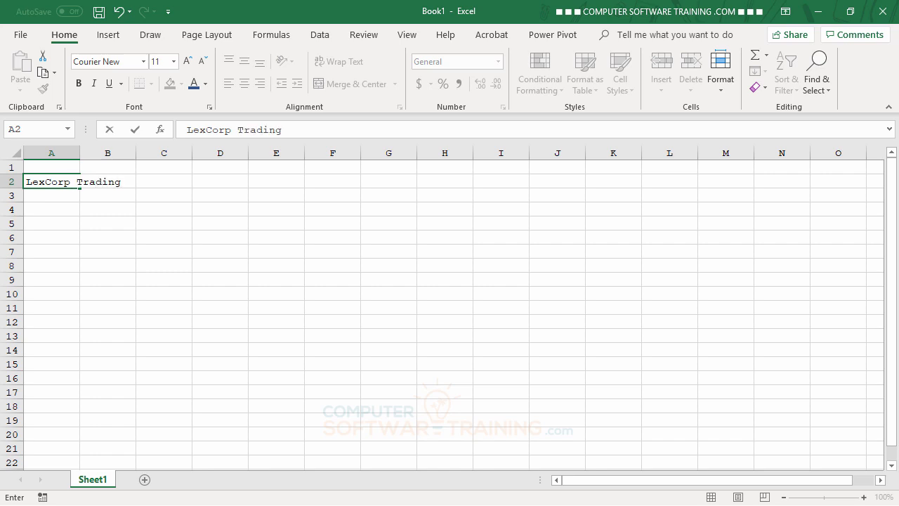
{"action": "key", "text": "Return"}
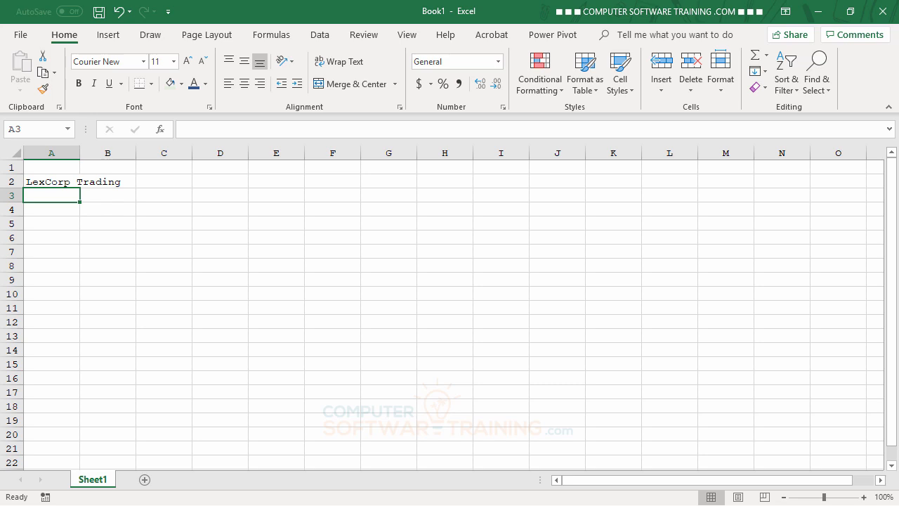
{"action": "type", "text": "Tyr"}
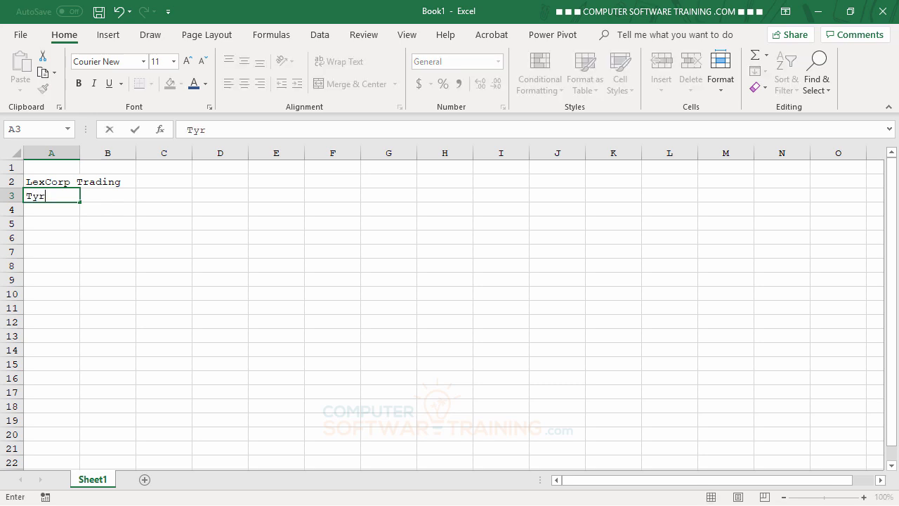
{"action": "type", "text": "ell Corpor"}
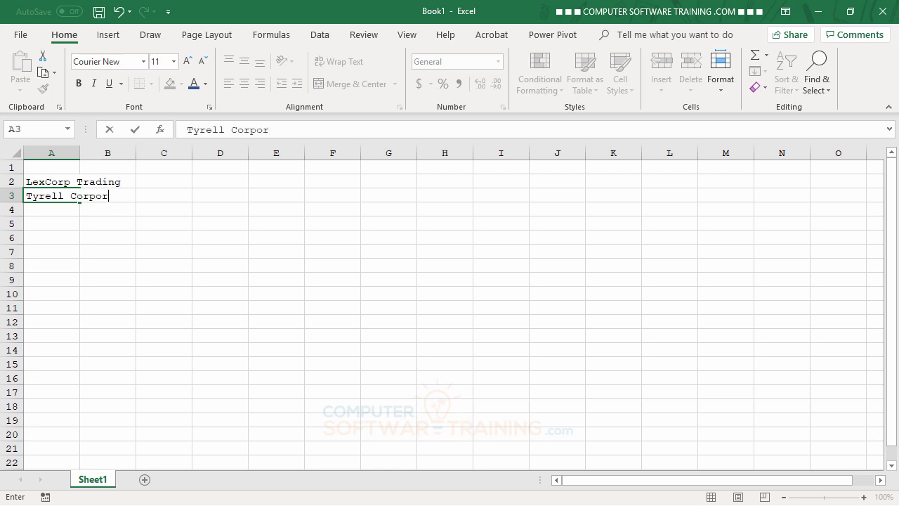
{"action": "type", "text": "ation"}
{"action": "key", "text": "Return"}
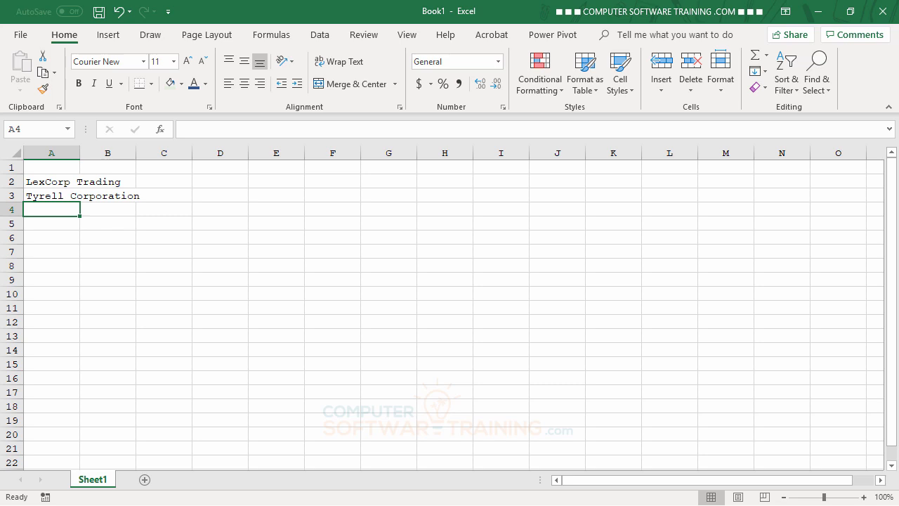
{"action": "type", "text": "Umbrella Corp Cyberdyne Systems Lahaina Foods Tyrell Corporation Skynet Systems"}
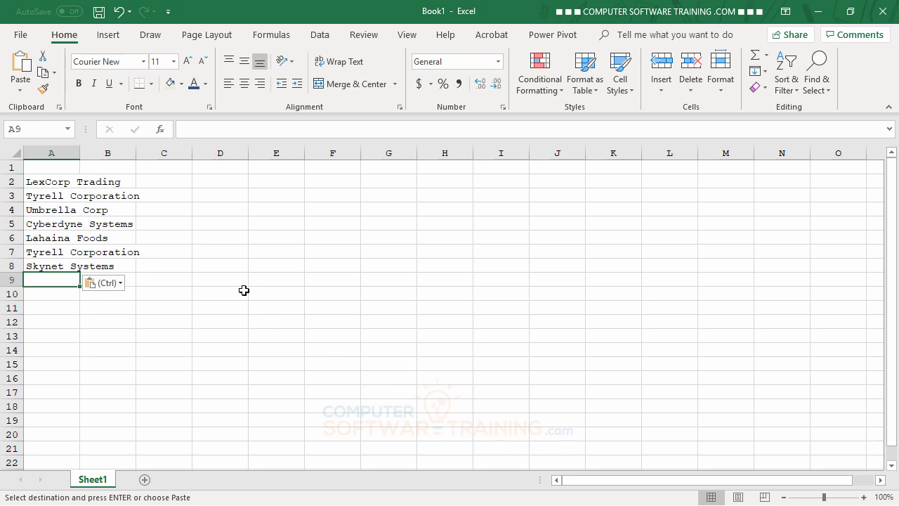
- Enter Jan in C1 and fill the month series across row 1 through Dec in N1
{"action": "left_click", "coordinate": [160, 169]}
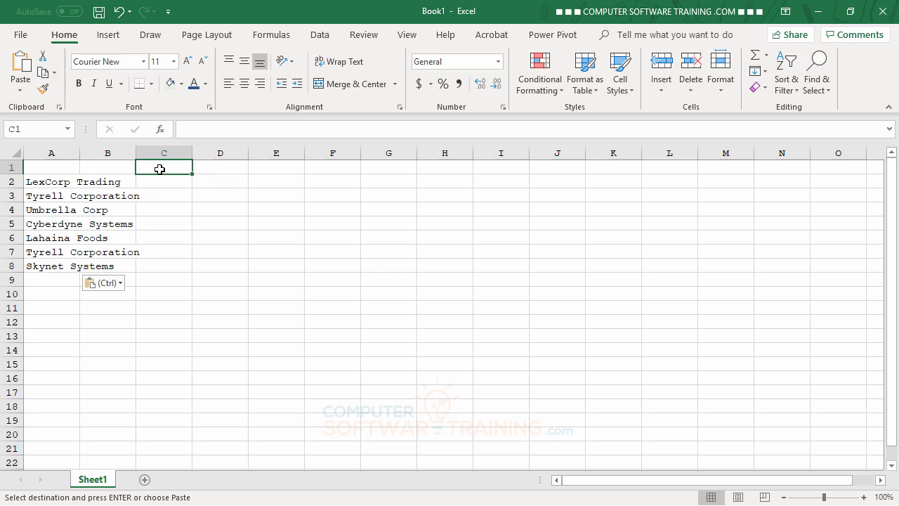
{"action": "type", "text": "Jan"}
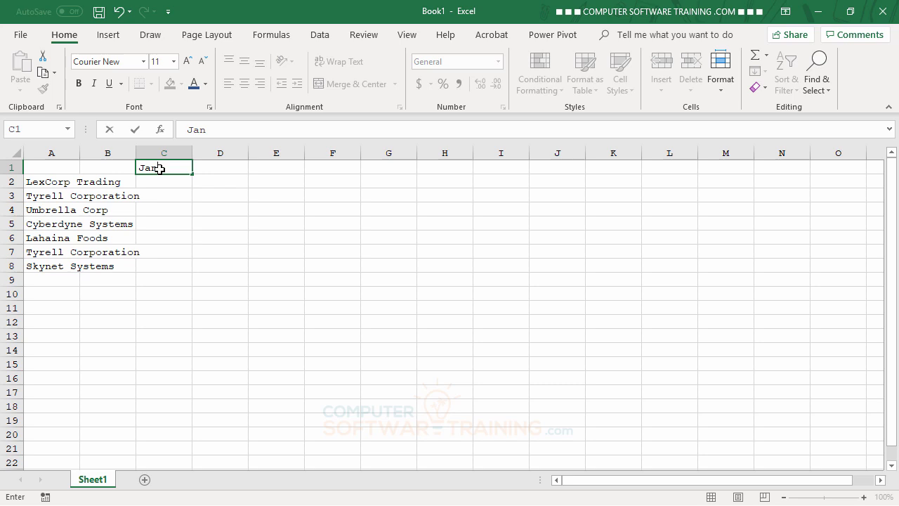
{"action": "key", "text": "Return"}
{"action": "left_click", "coordinate": [160, 170]}
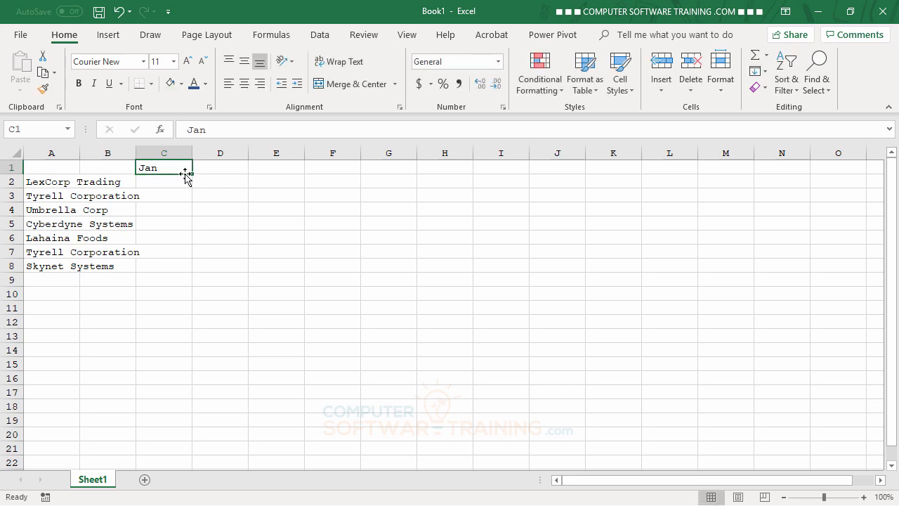
{"action": "left_click_drag", "start_coordinate": [192, 176], "coordinate": [788, 163]}
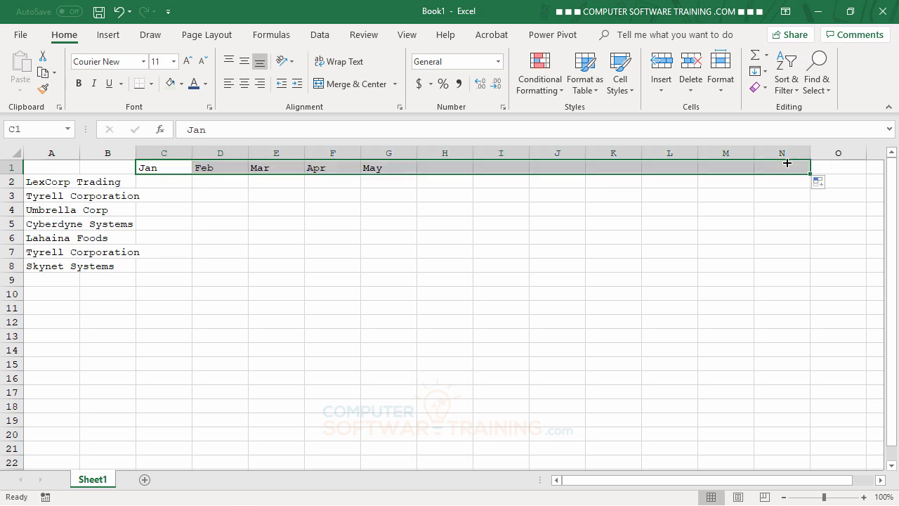
{"action": "left_click", "coordinate": [403, 347]}
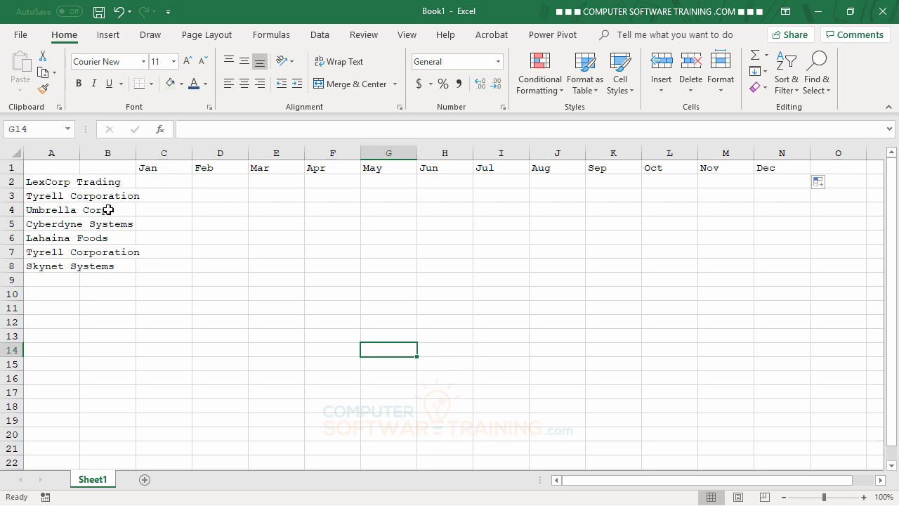
- Autofit the width of column A to the company names
{"action": "left_click_drag", "start_coordinate": [80, 153], "coordinate": [80, 154]}
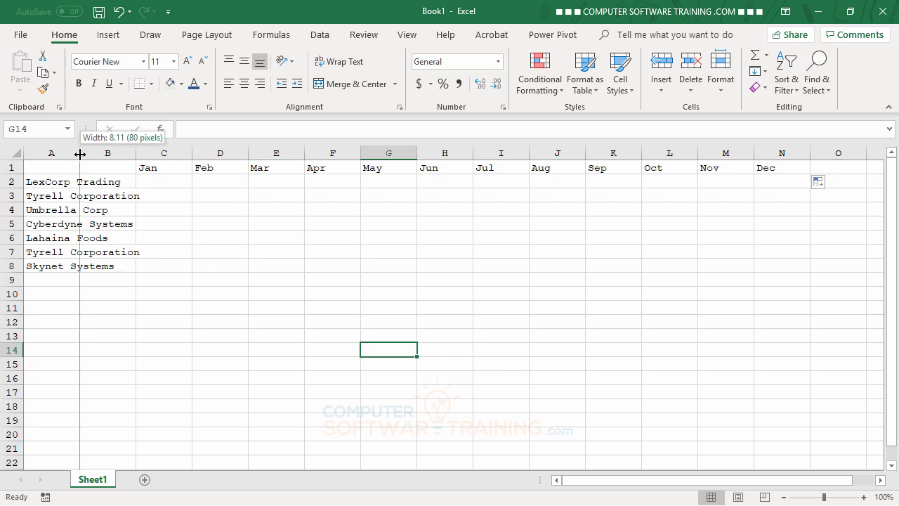
{"action": "double_click", "coordinate": [80, 154]}
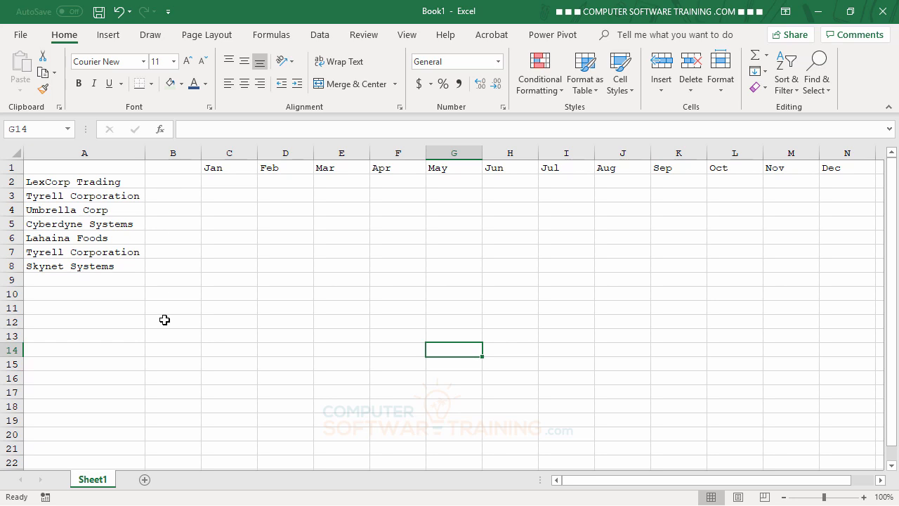
- Insert a blank column before the company names and make it a narrow margin column
{"action": "right_click", "coordinate": [55, 154]}
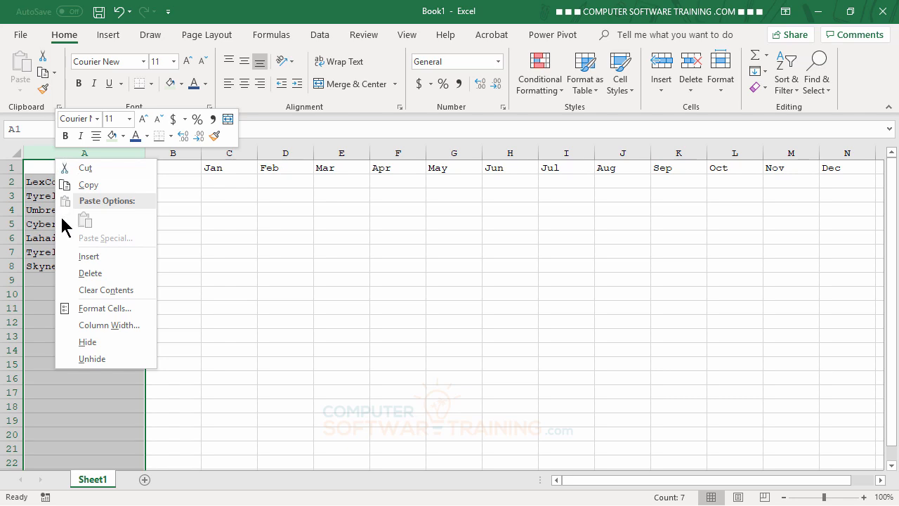
{"action": "left_click", "coordinate": [87, 257]}
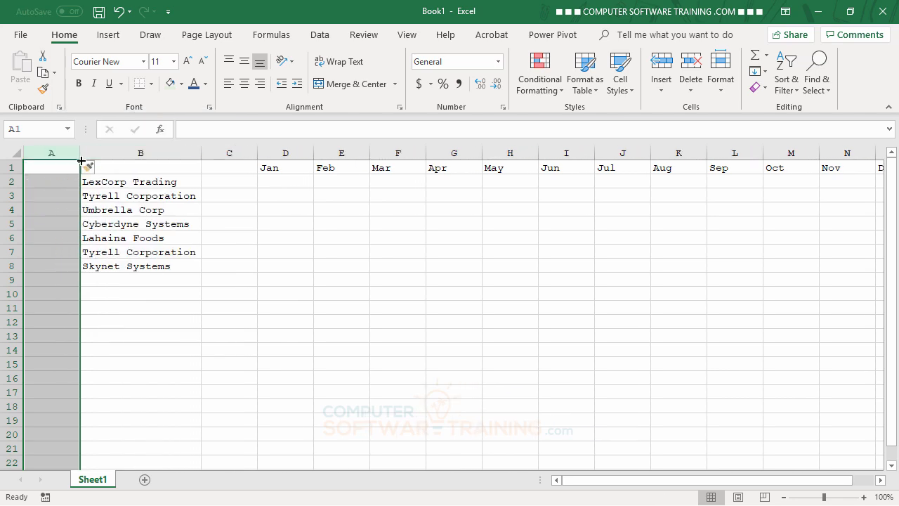
{"action": "left_click_drag", "start_coordinate": [80, 152], "coordinate": [32, 153]}
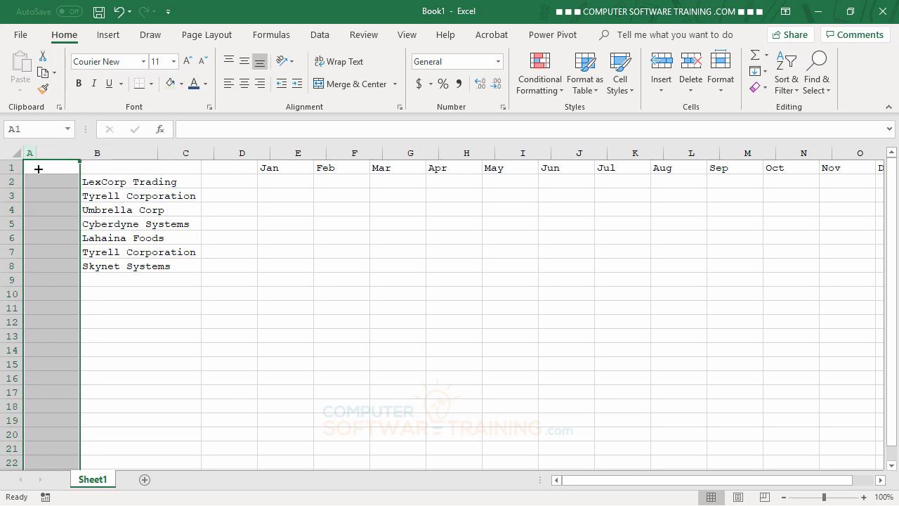
{"action": "left_click", "coordinate": [210, 362]}
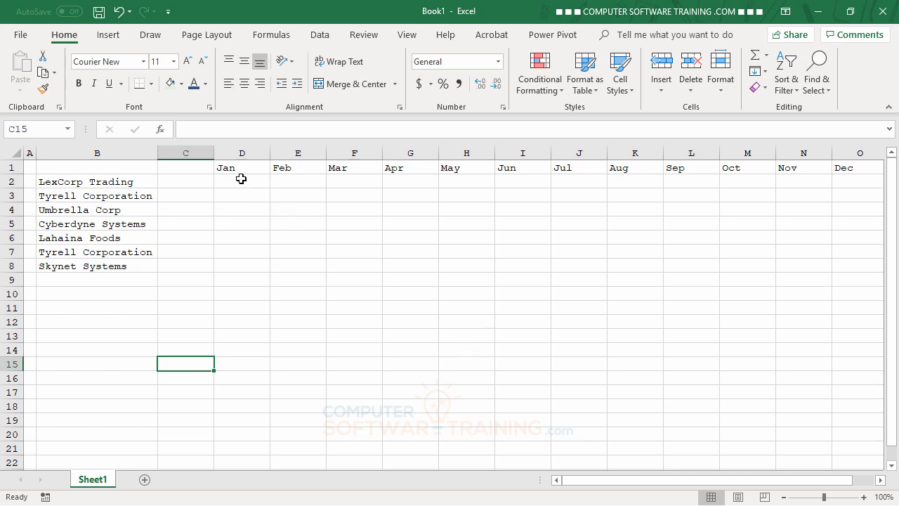
- Move the month headings in D1:O1 one cell over to start in C1, and undo the move
{"action": "left_click_drag", "start_coordinate": [229, 168], "coordinate": [849, 169]}
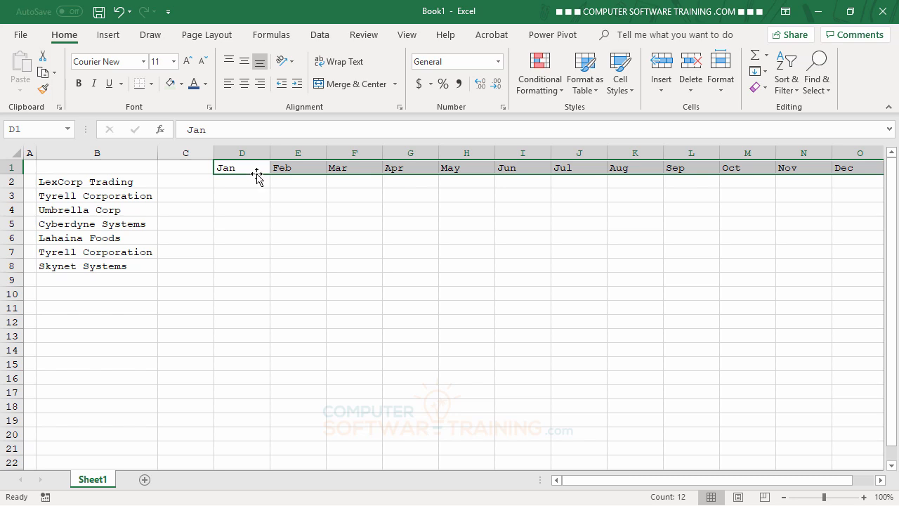
{"action": "left_click_drag", "start_coordinate": [256, 173], "coordinate": [207, 171]}
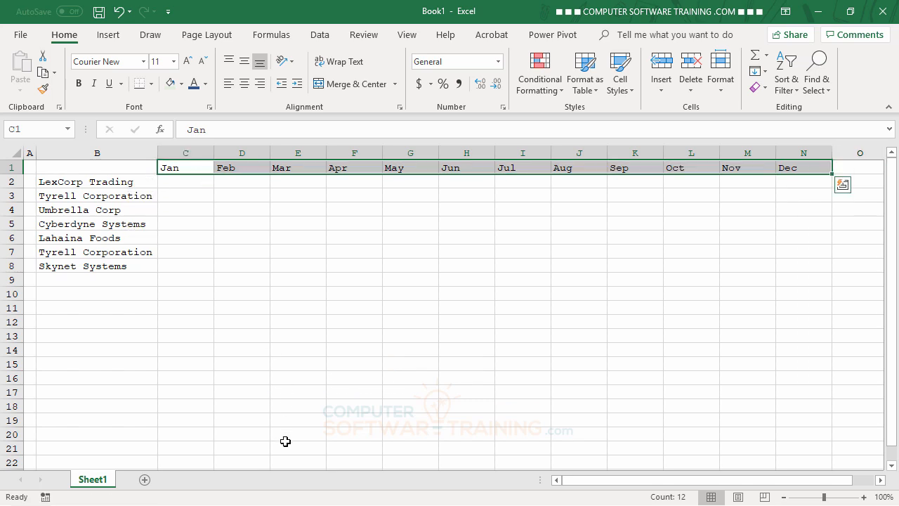
{"action": "left_click", "coordinate": [118, 12]}
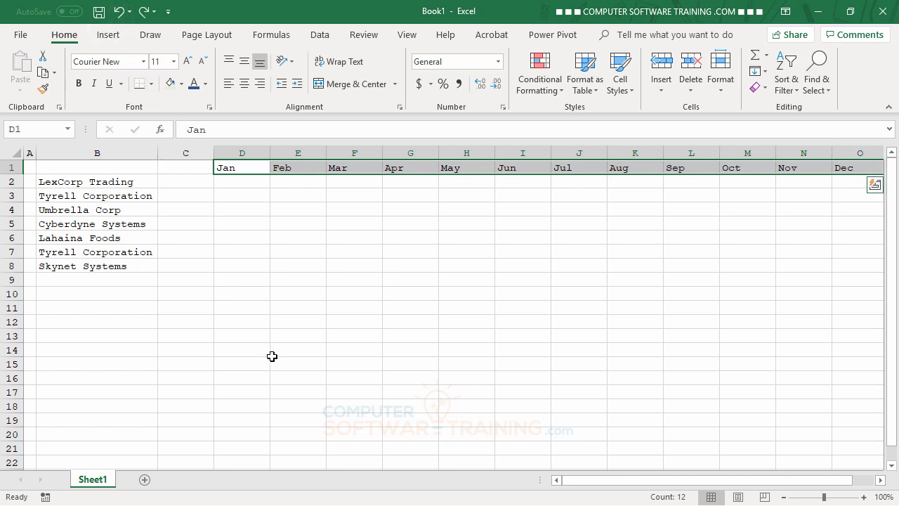
- Delete the empty cell C1 with the Shift cells left option so the month headings start in column C
{"action": "left_click", "coordinate": [184, 169]}
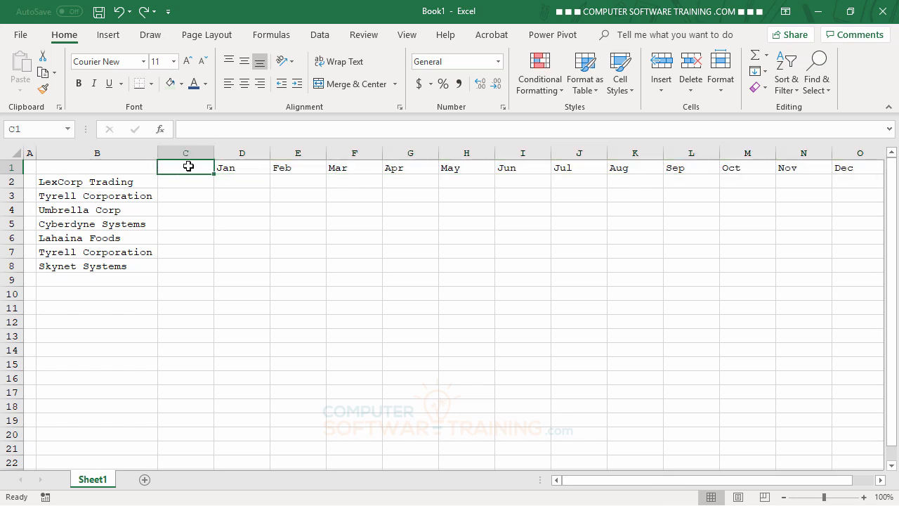
{"action": "right_click", "coordinate": [186, 168]}
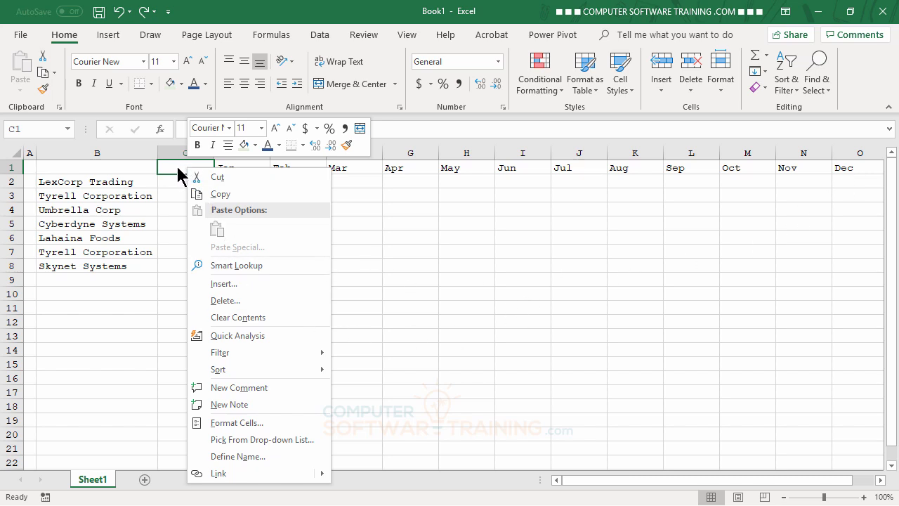
{"action": "left_click", "coordinate": [218, 300]}
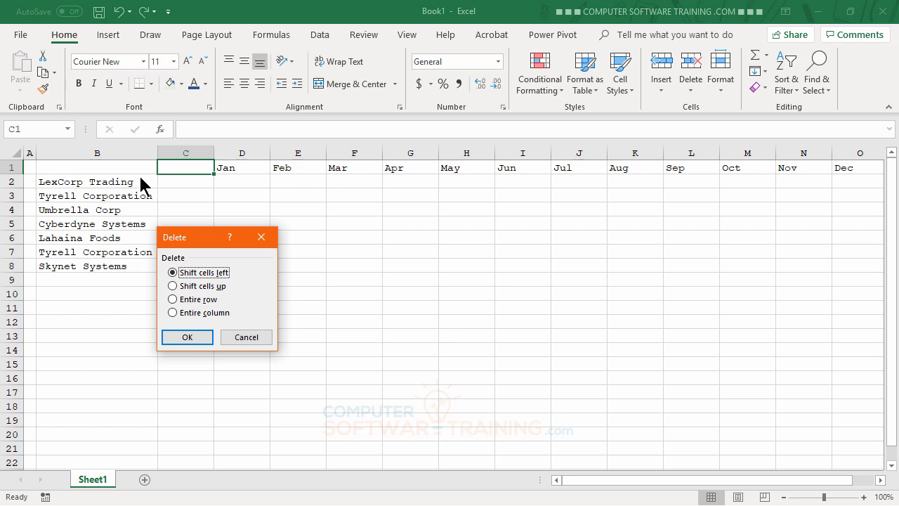
{"action": "left_click", "coordinate": [187, 337]}
{"action": "left_click", "coordinate": [351, 354]}
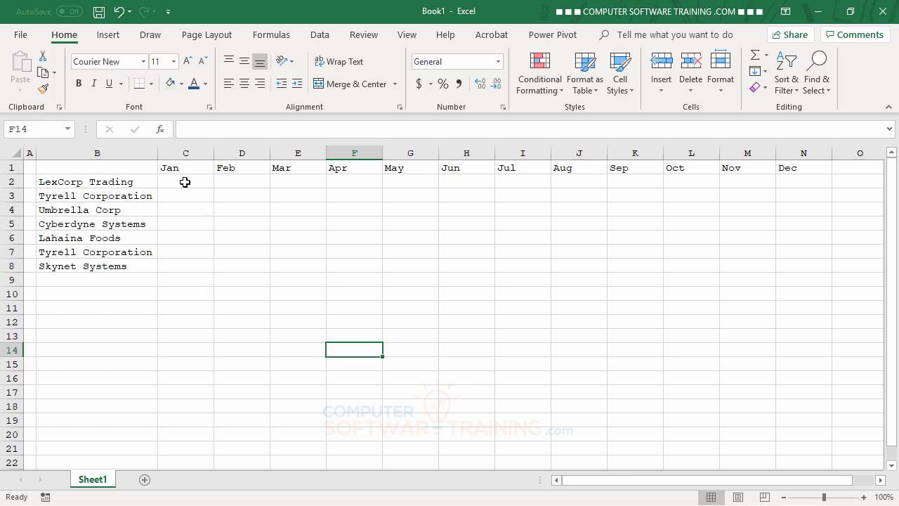
- Enter the January figures 10000, 42358, 60866 and 79374 for the first four companies in C2:C5
{"action": "left_click", "coordinate": [185, 182]}
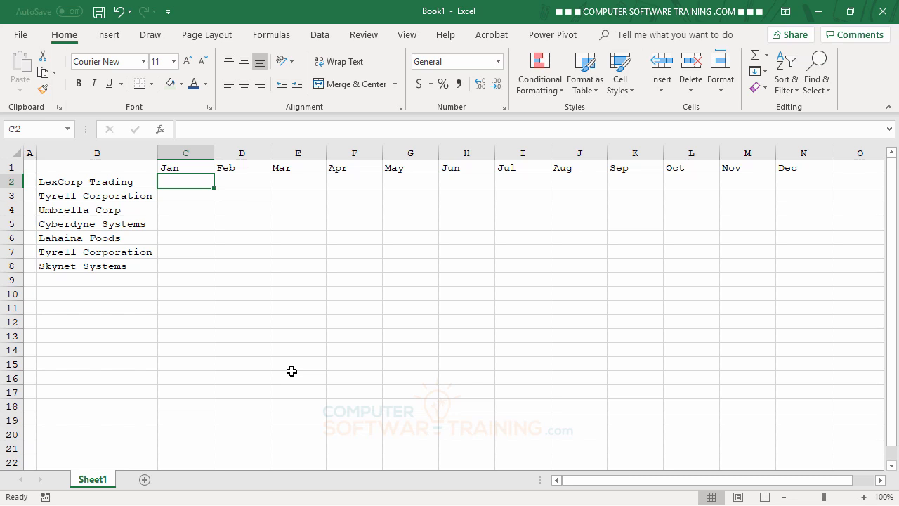
{"action": "type", "text": "10000"}
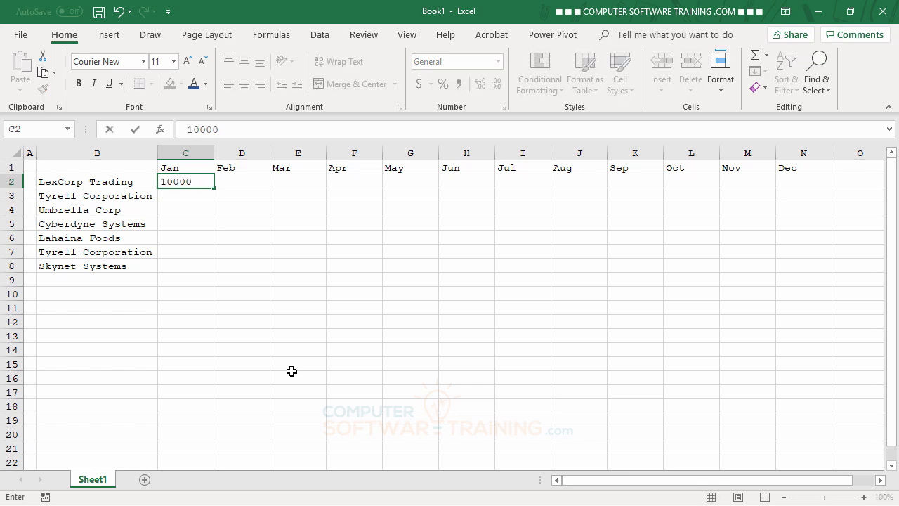
{"action": "key", "text": "Return"}
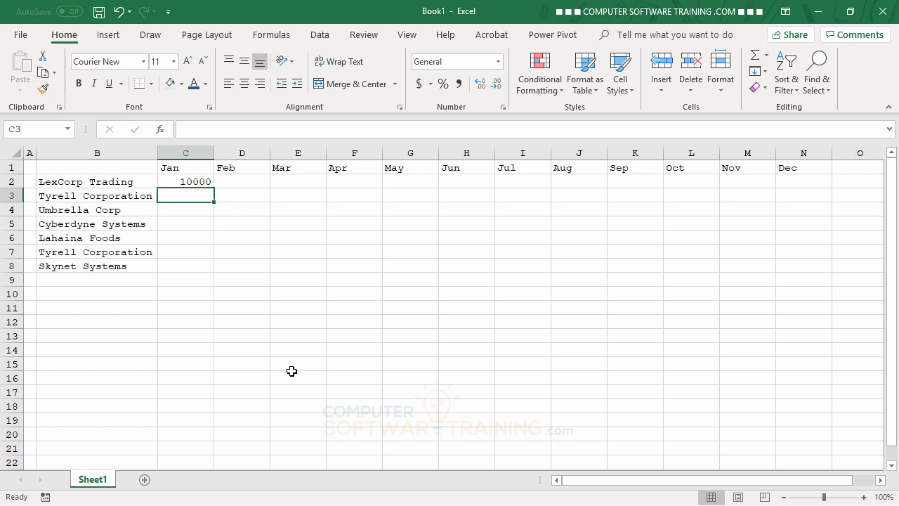
{"action": "type", "text": "42358"}
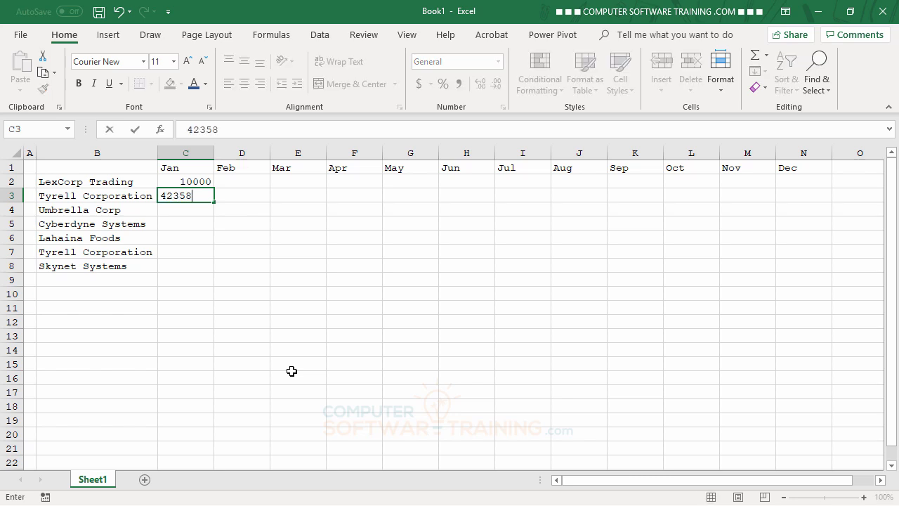
{"action": "key", "text": "Return"}
{"action": "type", "text": "60"}
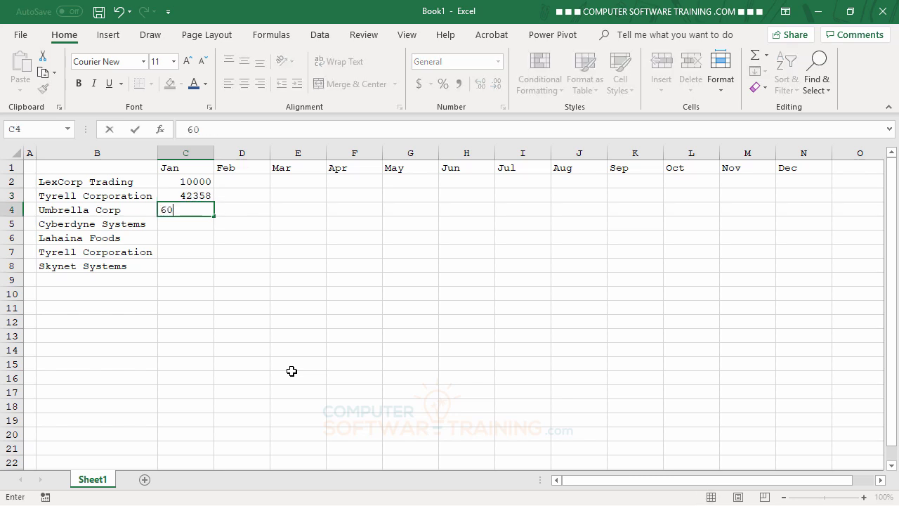
{"action": "type", "text": "866"}
{"action": "key", "text": "Return"}
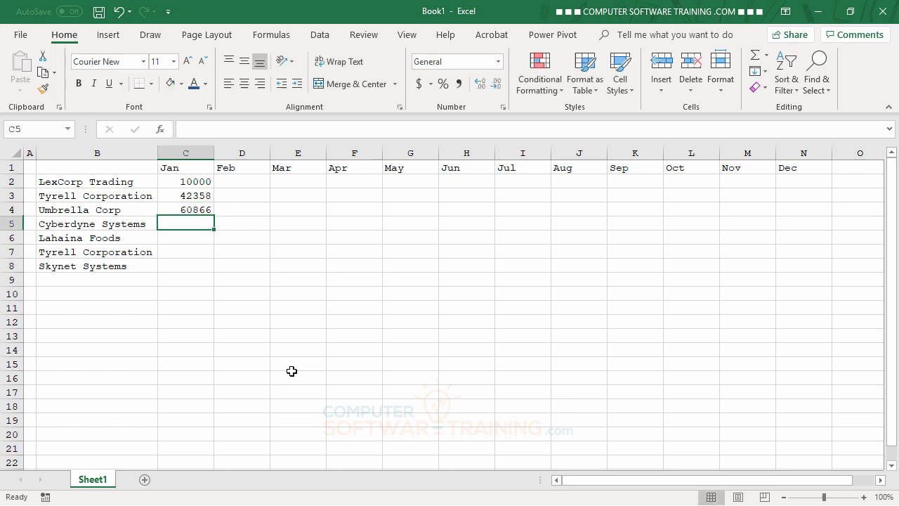
{"action": "type", "text": "79"}
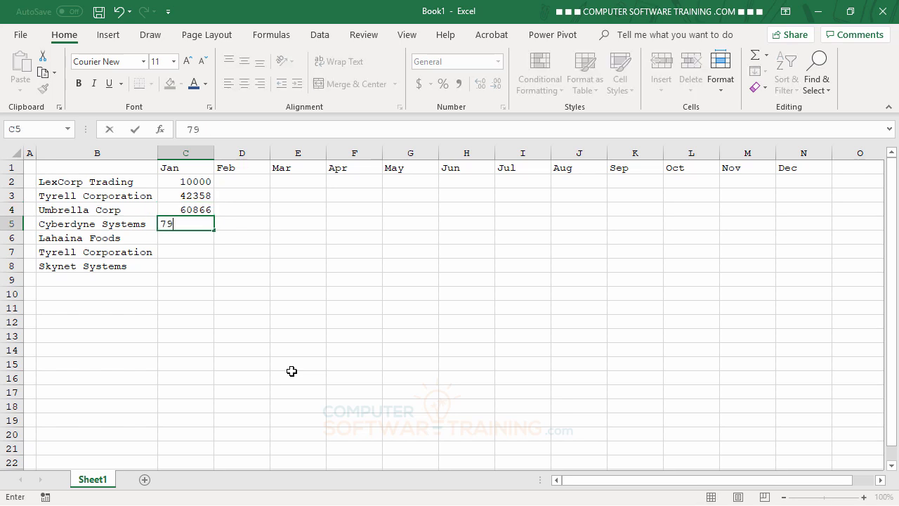
{"action": "type", "text": "374"}
{"action": "key", "text": "Return"}
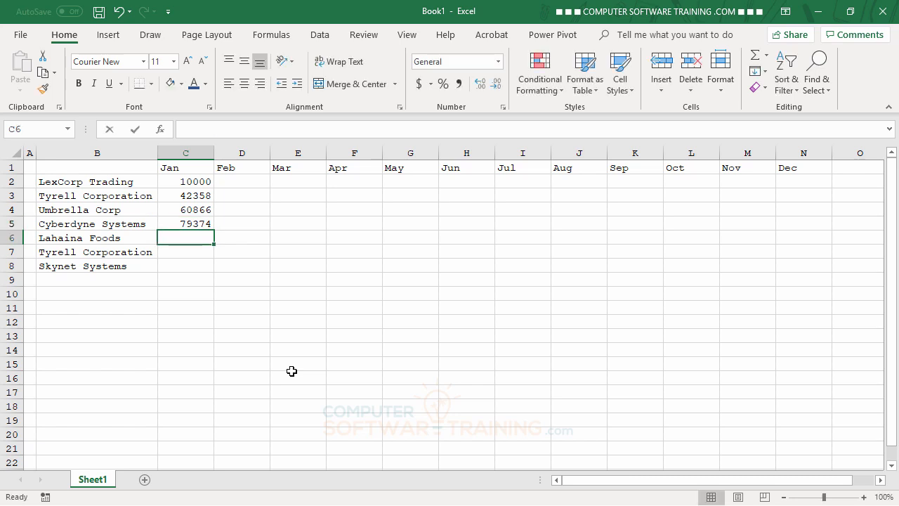
- Enter the January figures 33000, 23430 and 15000 for the last three companies in C6:C8
{"action": "type", "text": "33000"}
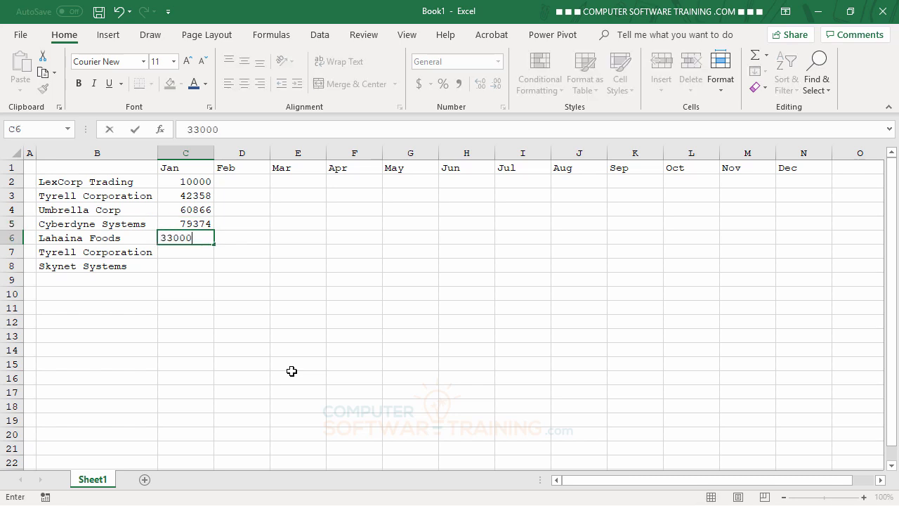
{"action": "key", "text": "Return"}
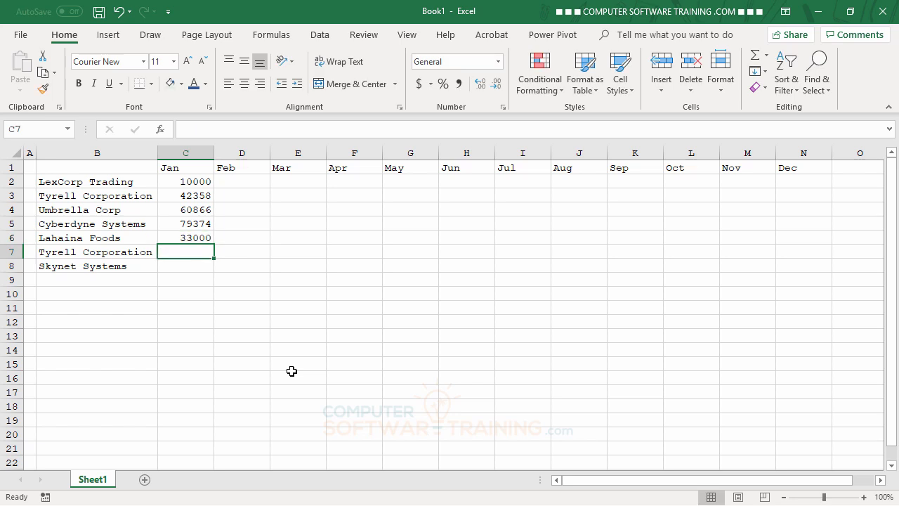
{"action": "type", "text": "23"}
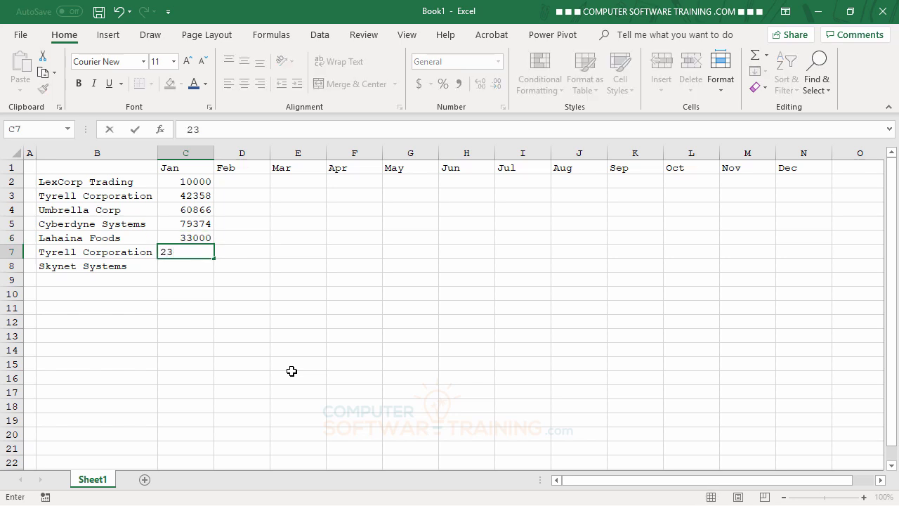
{"action": "type", "text": "430"}
{"action": "key", "text": "Return"}
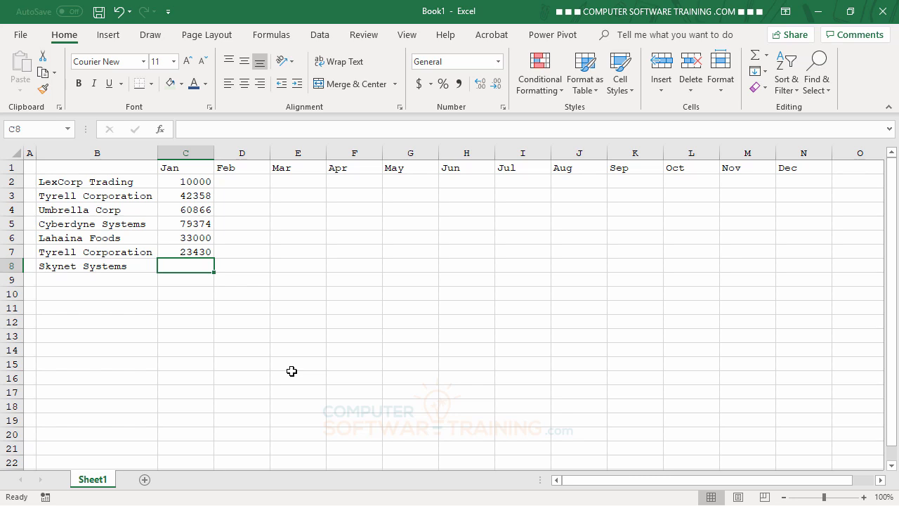
{"action": "type", "text": "15000"}
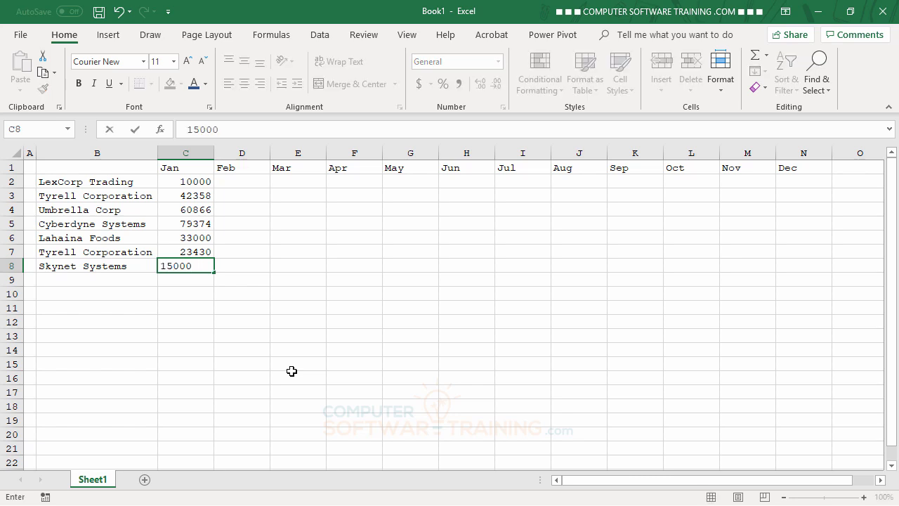
{"action": "key", "text": "Return"}
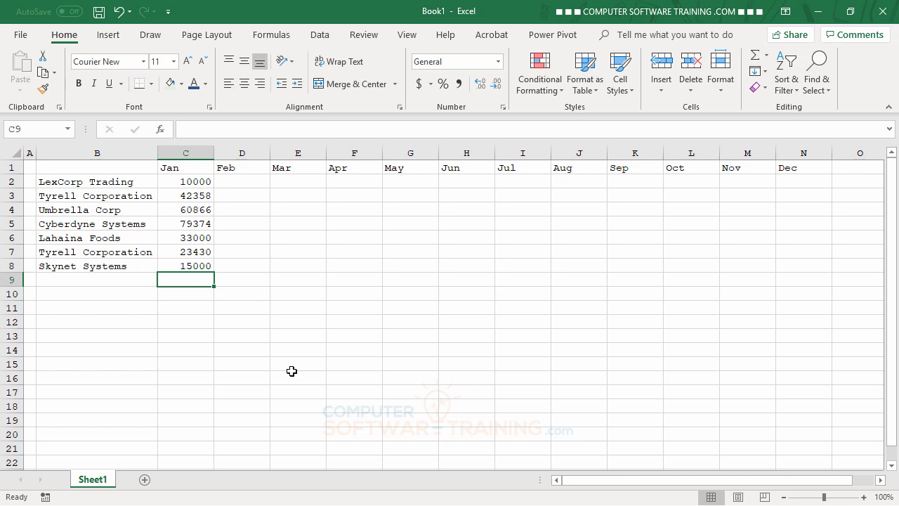
- Paste the copied February to December figures for all seven companies into D2:N8
{"action": "key", "text": "ctrl+v"}
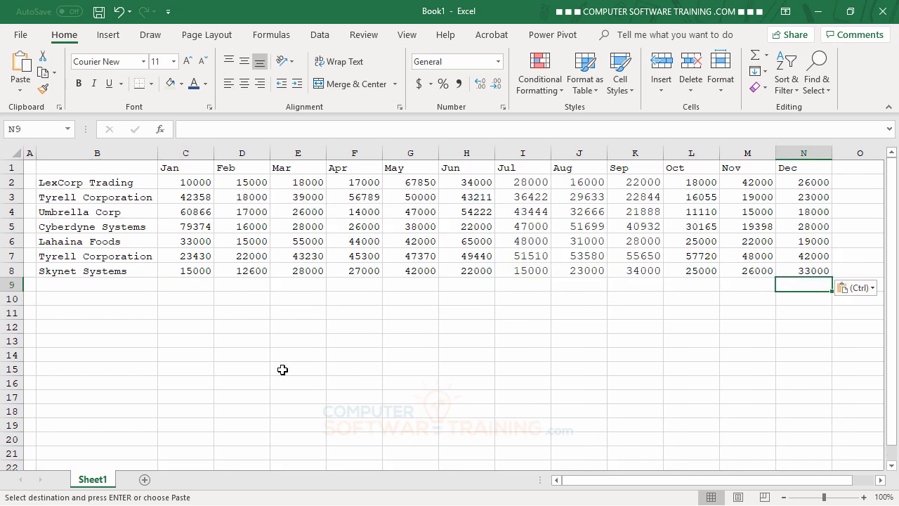
{"action": "left_click", "coordinate": [443, 342]}
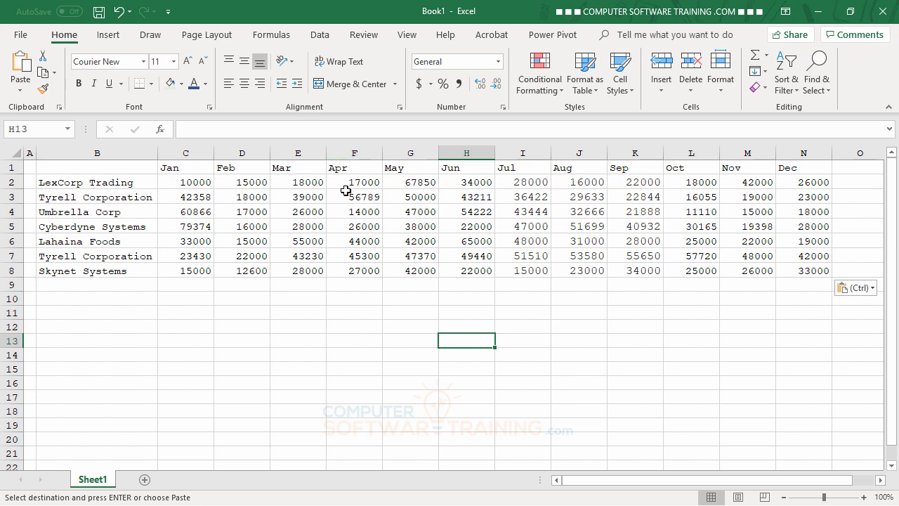
- Insert a blank column before each of the Apr, Jul and Oct columns to separate the quarters
{"action": "right_click", "coordinate": [347, 152]}
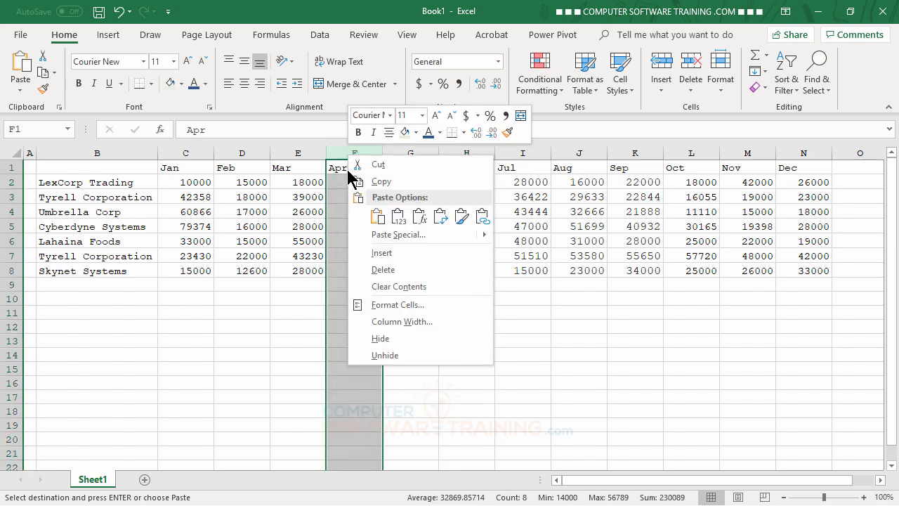
{"action": "left_click", "coordinate": [375, 254]}
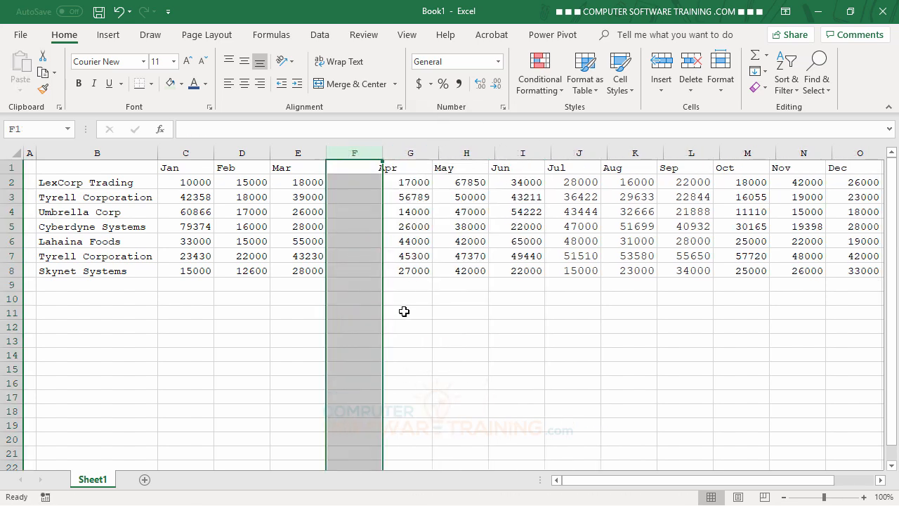
{"action": "left_click_drag", "start_coordinate": [451, 361], "coordinate": [452, 361]}
{"action": "left_click", "coordinate": [453, 363]}
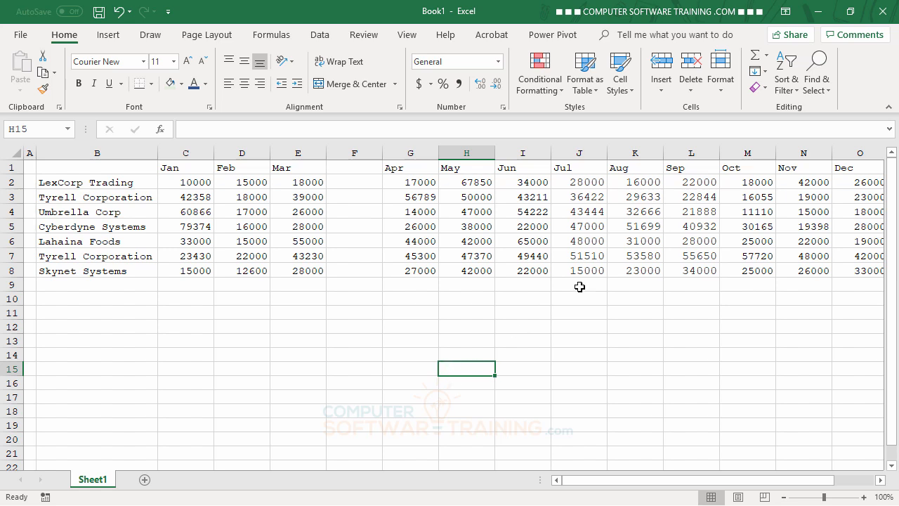
{"action": "right_click", "coordinate": [578, 153]}
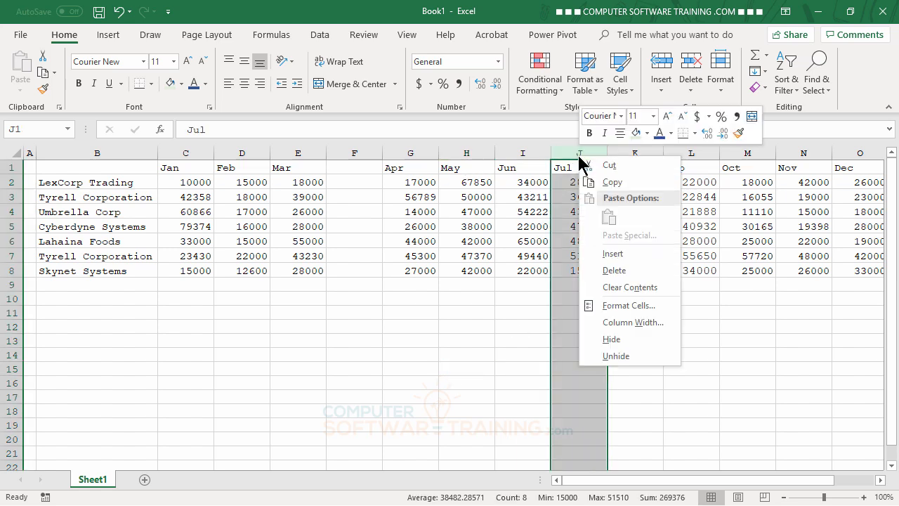
{"action": "left_click", "coordinate": [619, 256]}
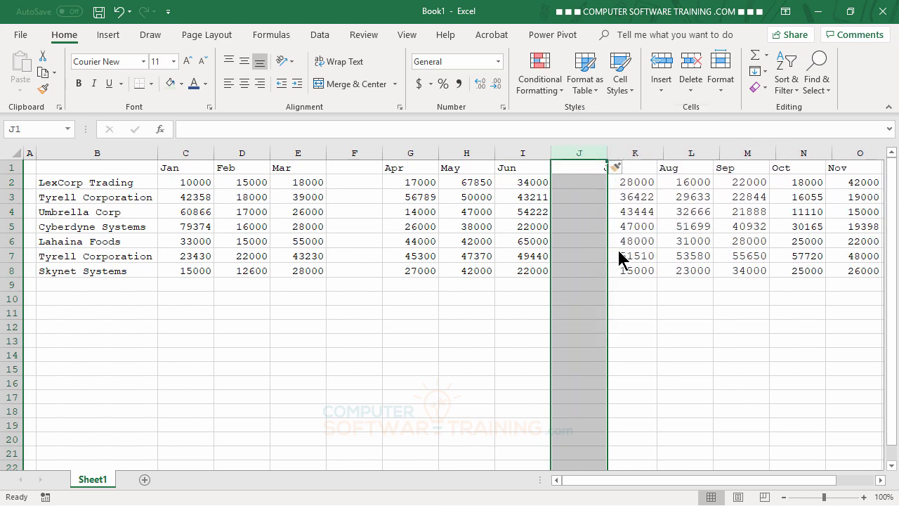
{"action": "left_click", "coordinate": [797, 153]}
{"action": "right_click", "coordinate": [797, 152]}
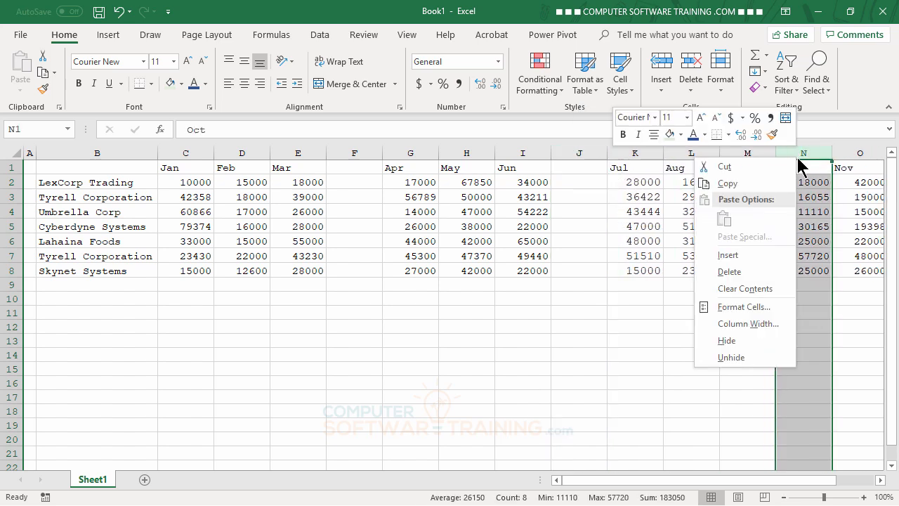
{"action": "left_click", "coordinate": [735, 257]}
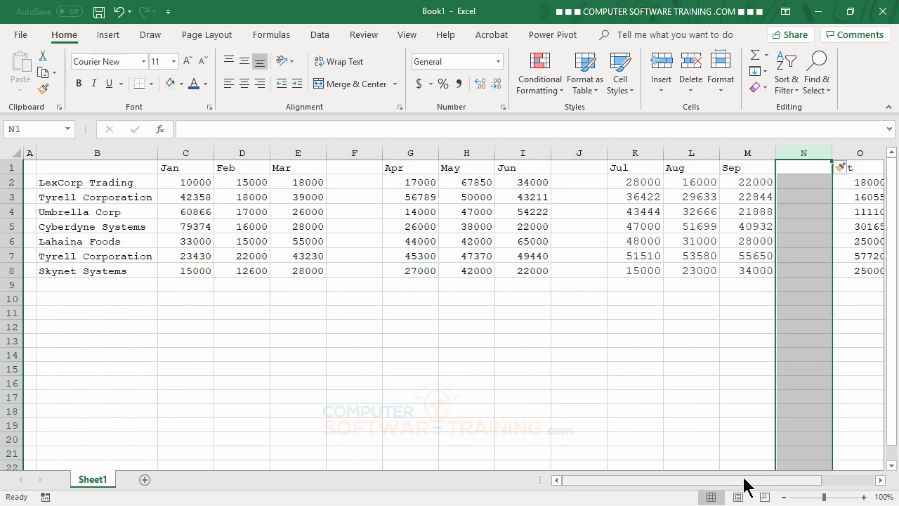
- Head the blank column after Mar Qtr-1 and fill F2:F8 with AutoSum totals of January to March
{"action": "left_click_drag", "start_coordinate": [746, 484], "coordinate": [664, 484]}
{"action": "left_click", "coordinate": [358, 169]}
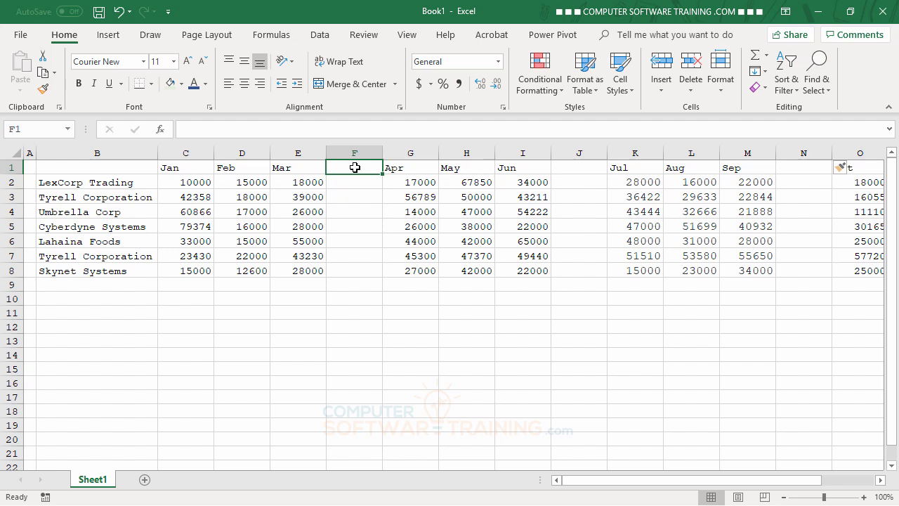
{"action": "type", "text": "Qtr-1"}
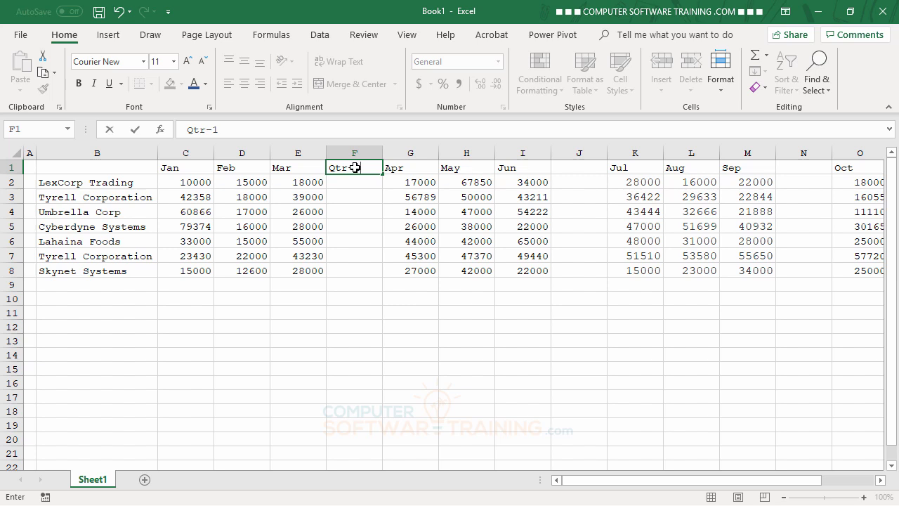
{"action": "key", "text": "Return"}
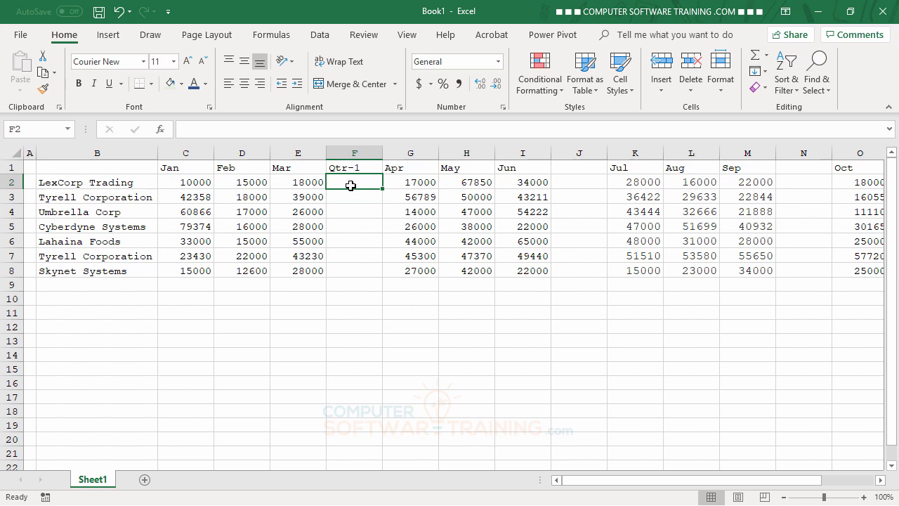
{"action": "left_click_drag", "start_coordinate": [350, 185], "coordinate": [351, 273]}
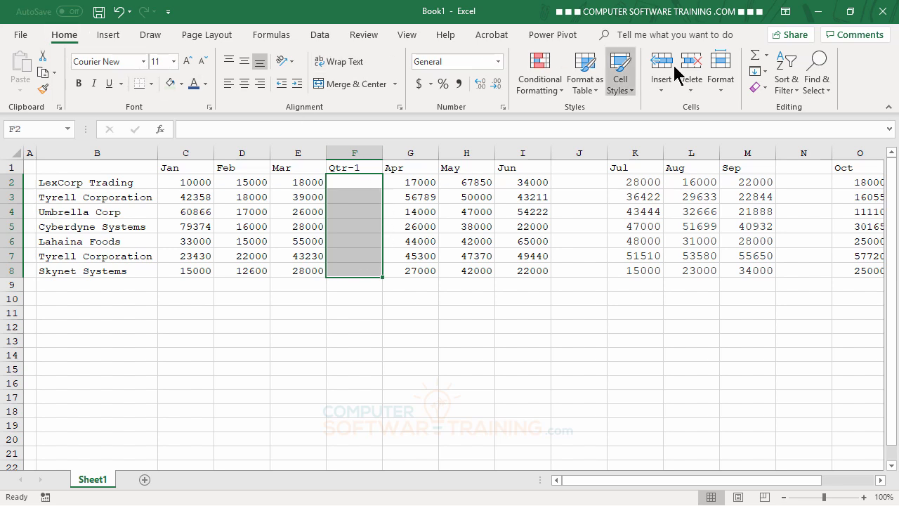
{"action": "left_click", "coordinate": [755, 56]}
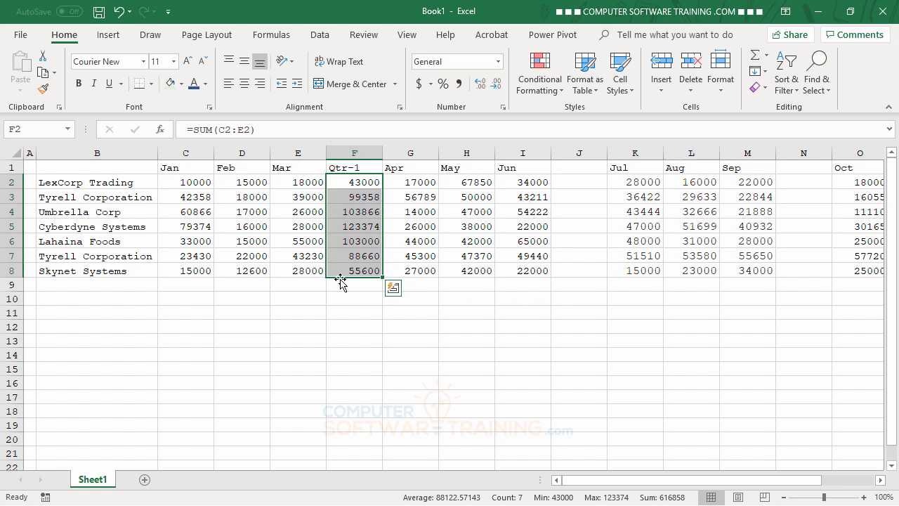
- Head the blank column after Jun Qtr-2 and fill J2:J8 with AutoSum totals of April to June
{"action": "left_click", "coordinate": [574, 169]}
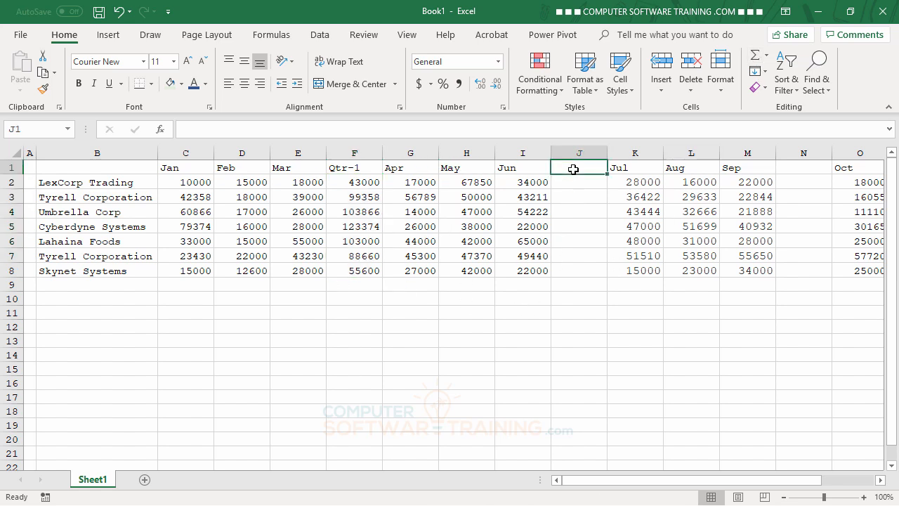
{"action": "type", "text": "Q"}
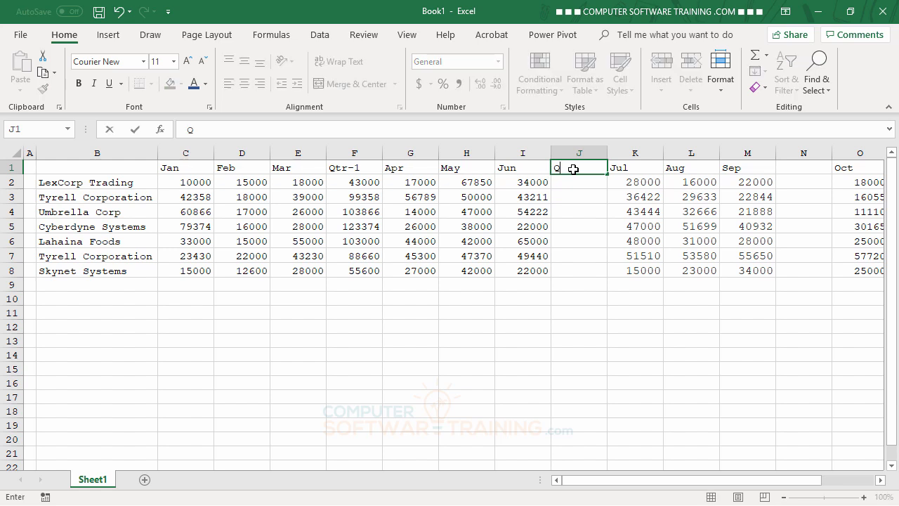
{"action": "type", "text": "tr-2"}
{"action": "key", "text": "Return"}
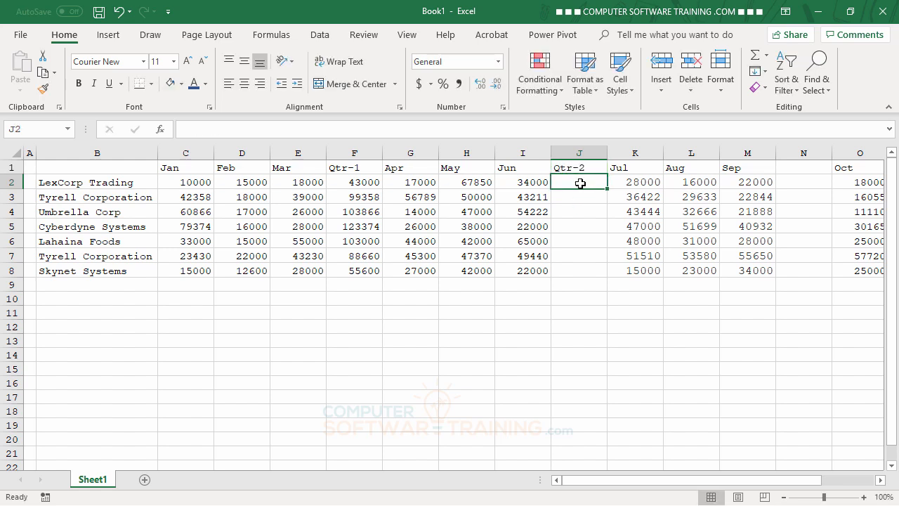
{"action": "left_click_drag", "start_coordinate": [580, 182], "coordinate": [583, 269]}
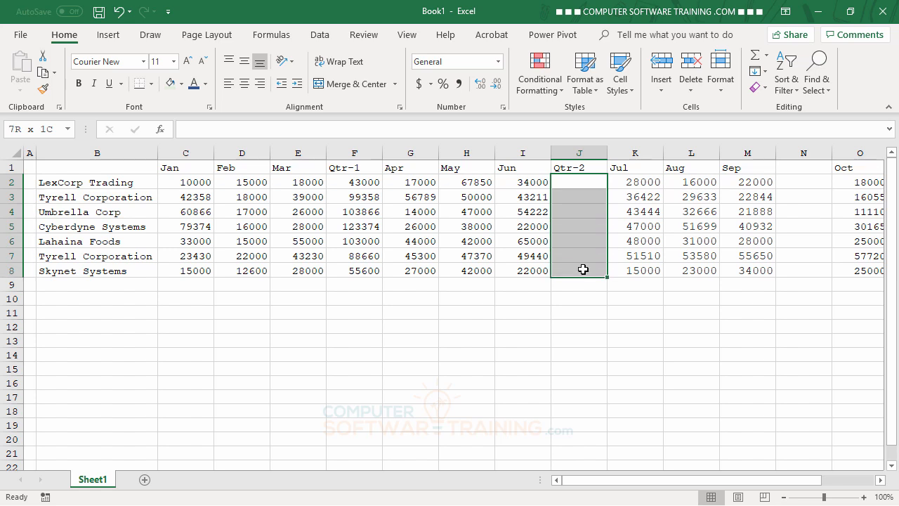
{"action": "left_click", "coordinate": [755, 56]}
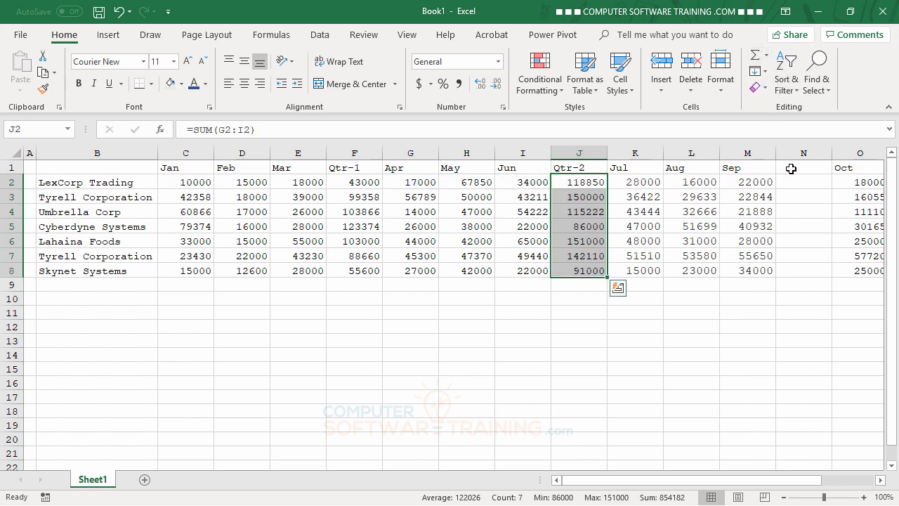
- Head the blank column after Sep Qtr-3 and fill N2:N8 with AutoSum totals of July to September
{"action": "left_click", "coordinate": [793, 168]}
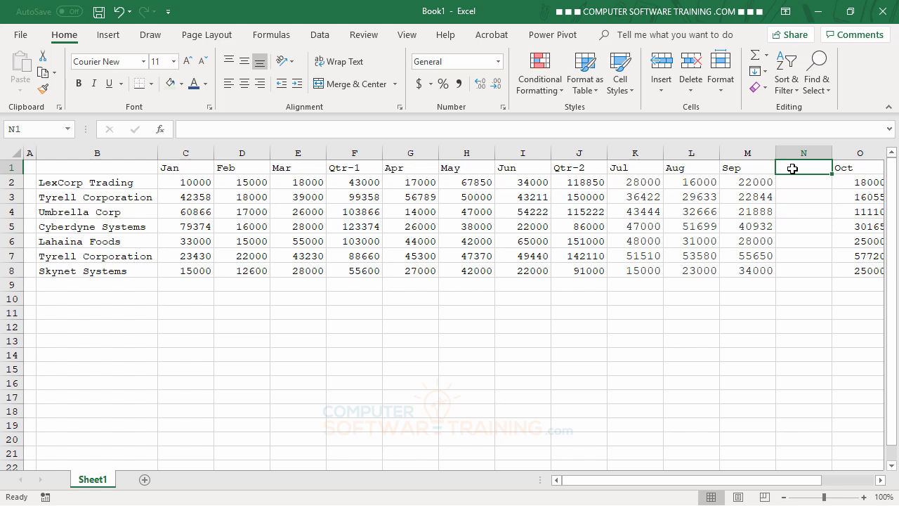
{"action": "type", "text": "Qtr-3"}
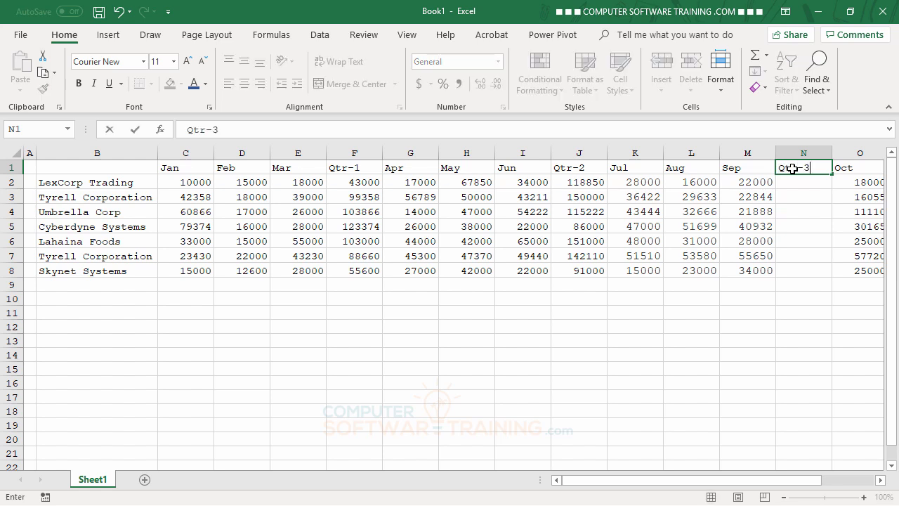
{"action": "key", "text": "Return"}
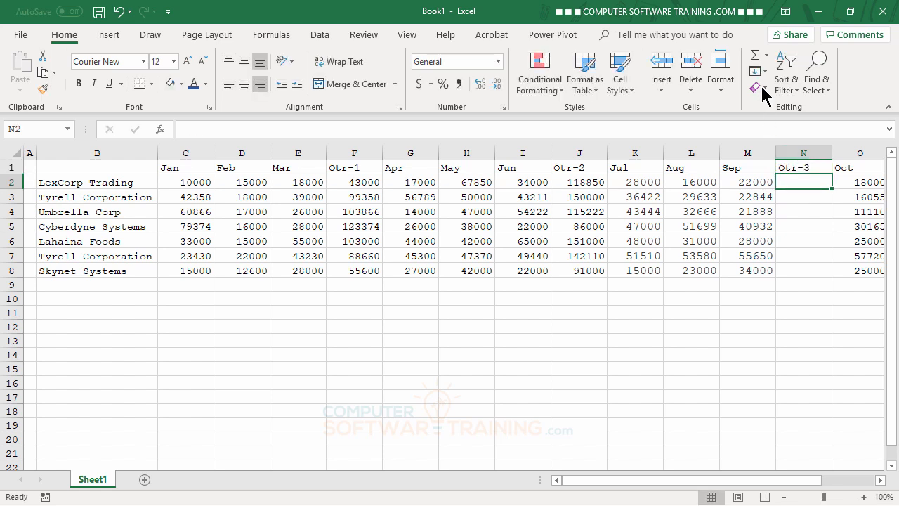
{"action": "left_click_drag", "start_coordinate": [799, 182], "coordinate": [799, 271]}
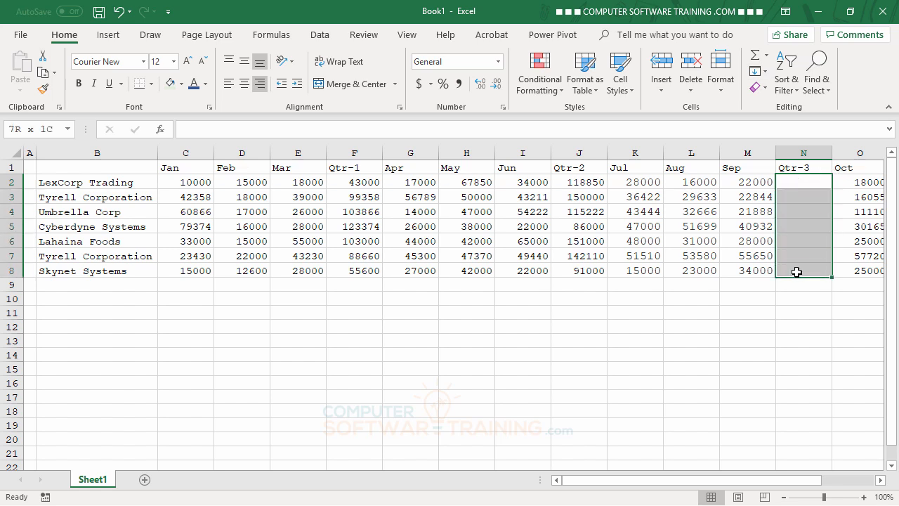
{"action": "left_click", "coordinate": [756, 58]}
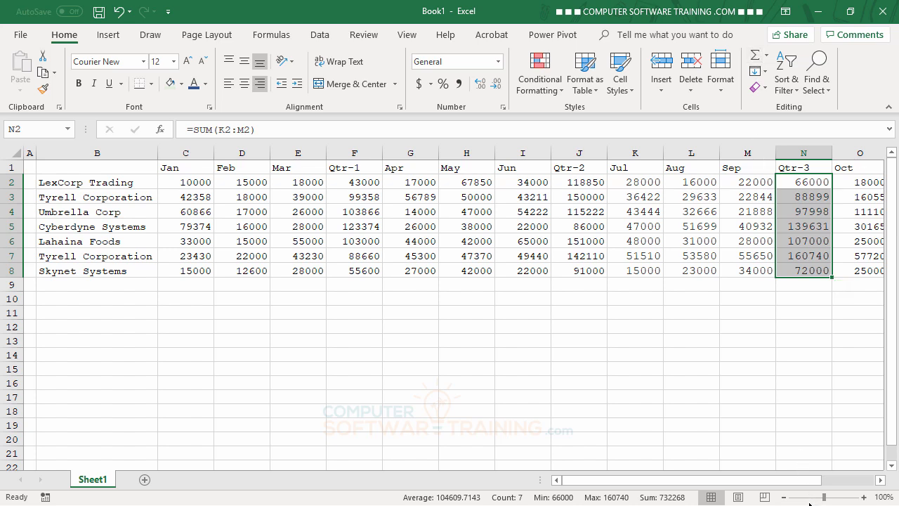
{"action": "left_click_drag", "start_coordinate": [803, 483], "coordinate": [863, 497]}
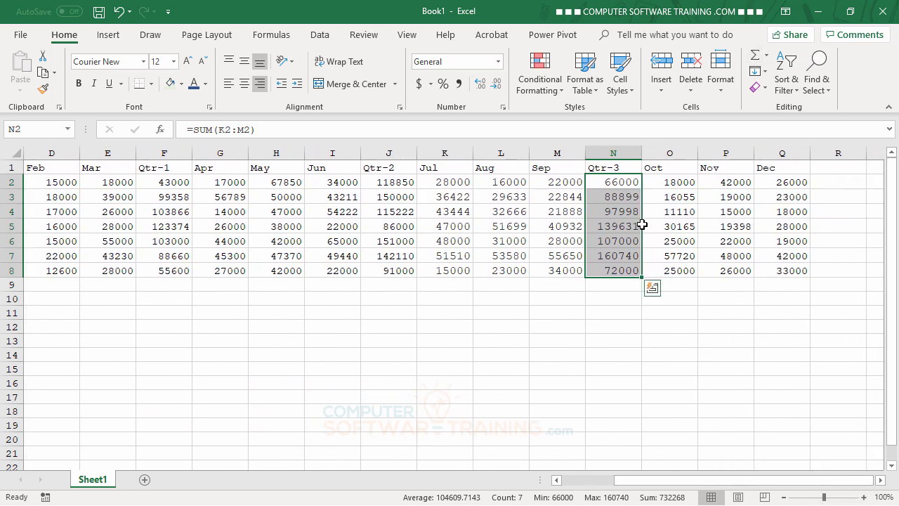
{"action": "left_click", "coordinate": [608, 185]}
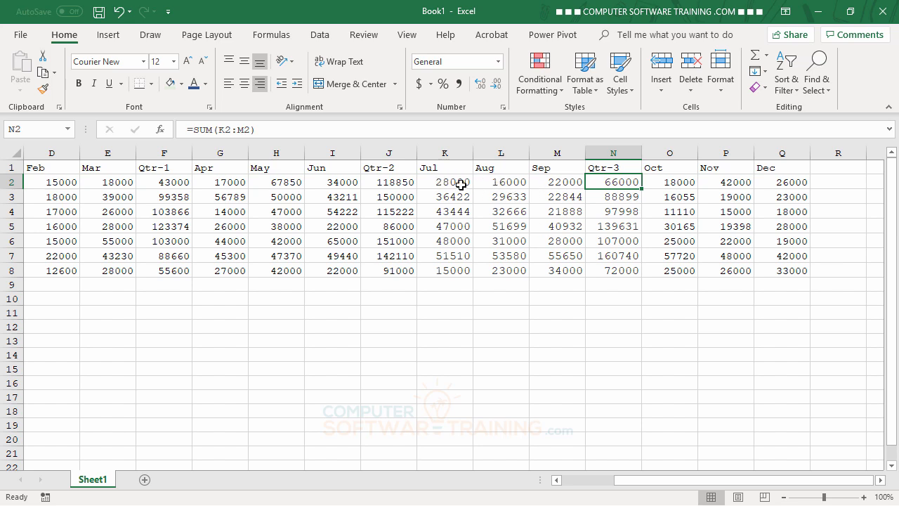
- Head the column after Dec Qtr-4 and fill R2:R8 with AutoSum totals of October to December
{"action": "left_click", "coordinate": [824, 168]}
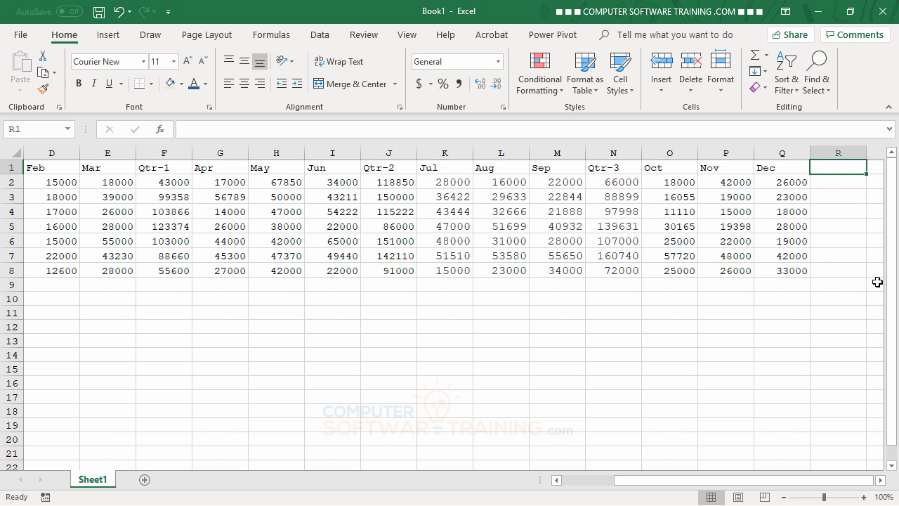
{"action": "type", "text": "Qtr"}
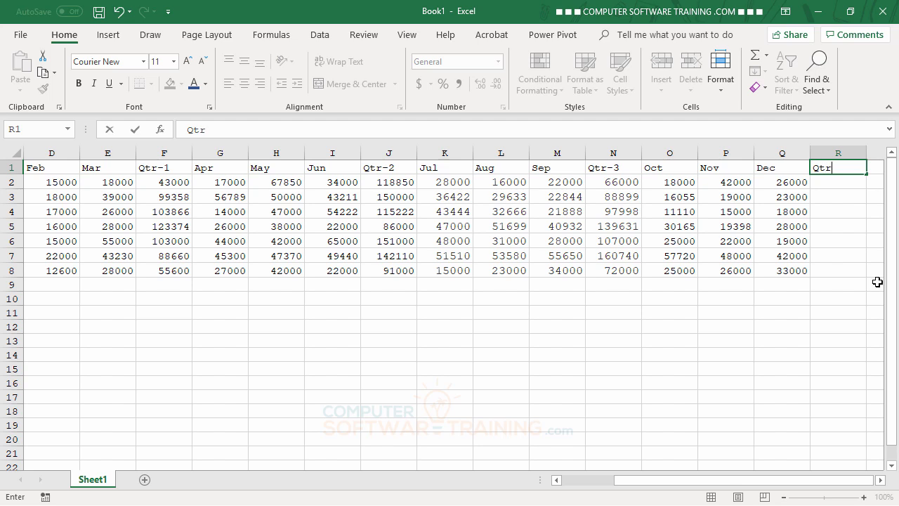
{"action": "type", "text": "-4"}
{"action": "key", "text": "Return"}
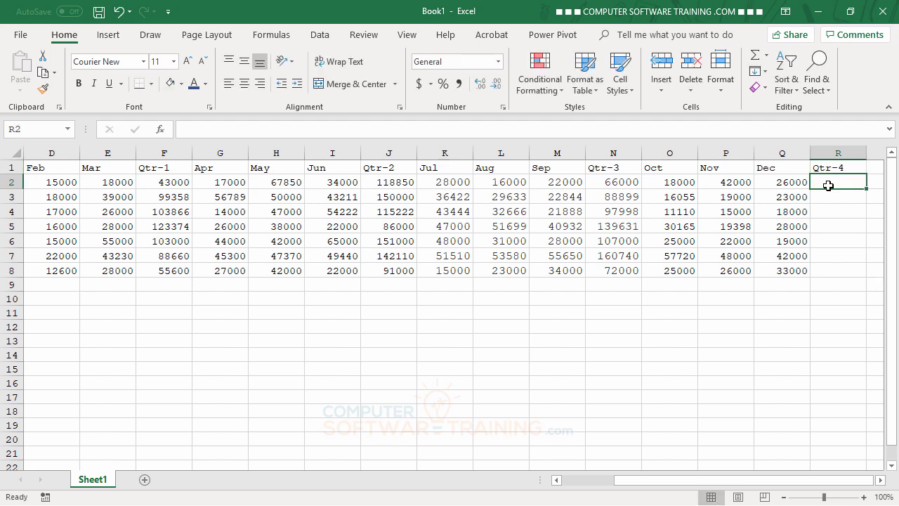
{"action": "left_click_drag", "start_coordinate": [828, 184], "coordinate": [829, 268]}
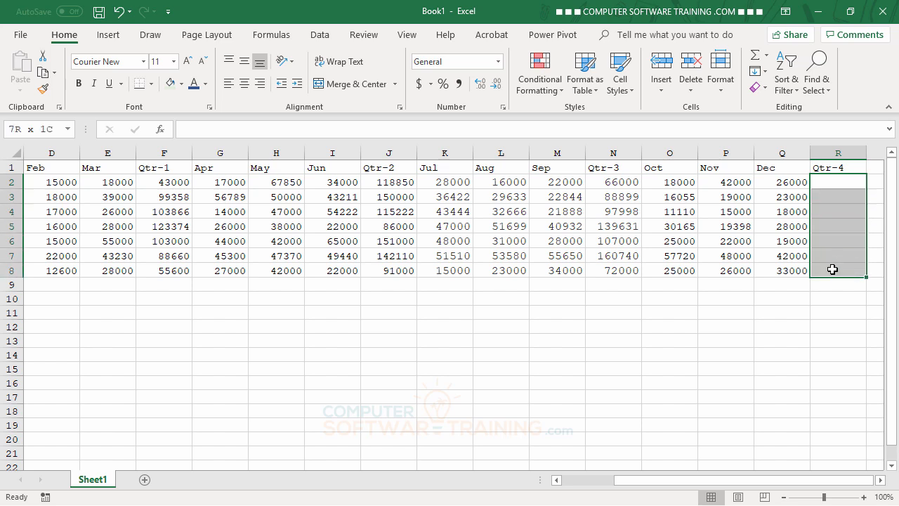
{"action": "left_click", "coordinate": [754, 56]}
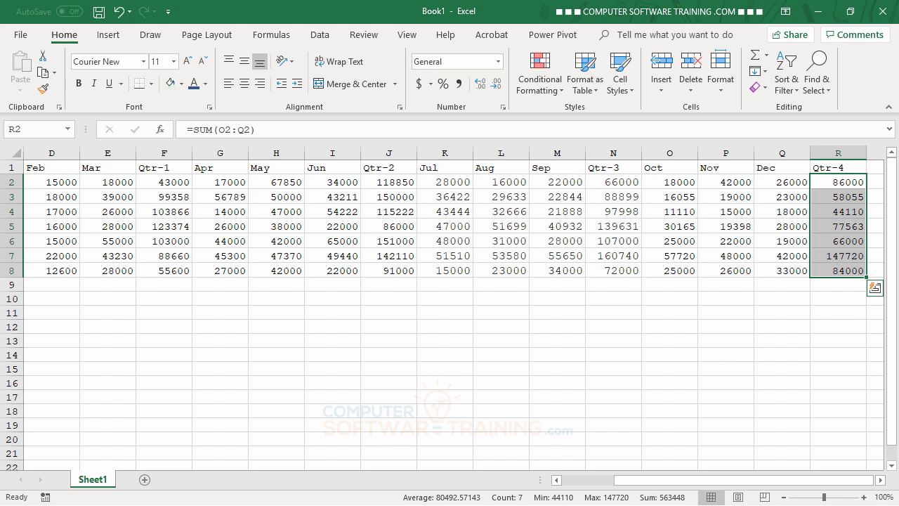
- Enter the heading YTD Total in S1, beside the Qtr-4 column
{"action": "left_click", "coordinate": [880, 480]}
{"action": "left_click", "coordinate": [880, 480]}
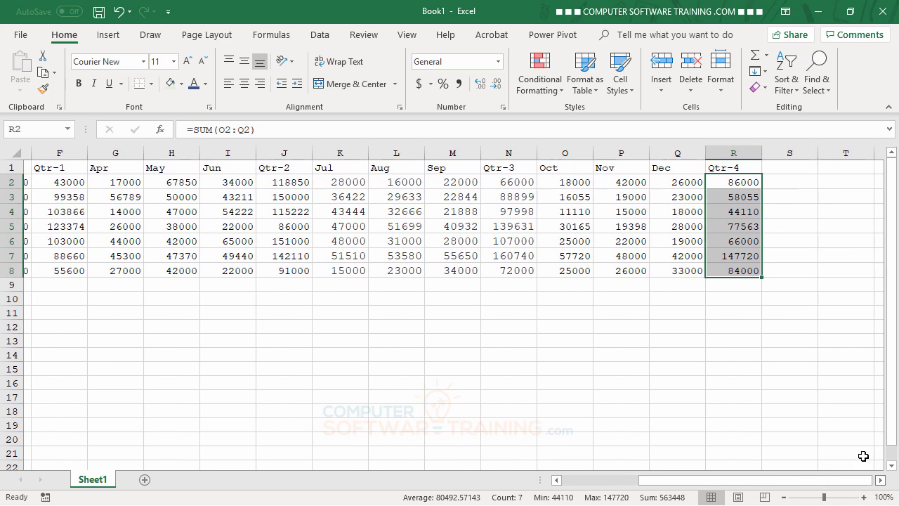
{"action": "left_click", "coordinate": [773, 170]}
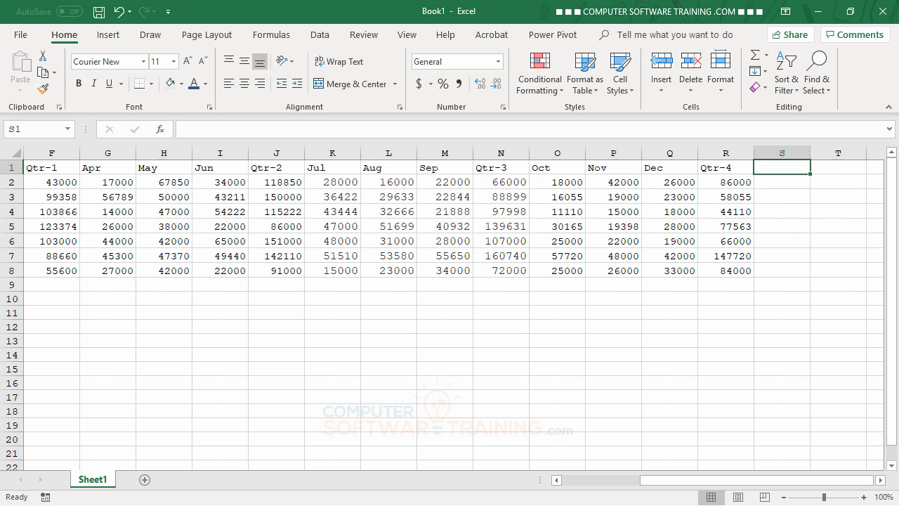
{"action": "type", "text": "YTD"}
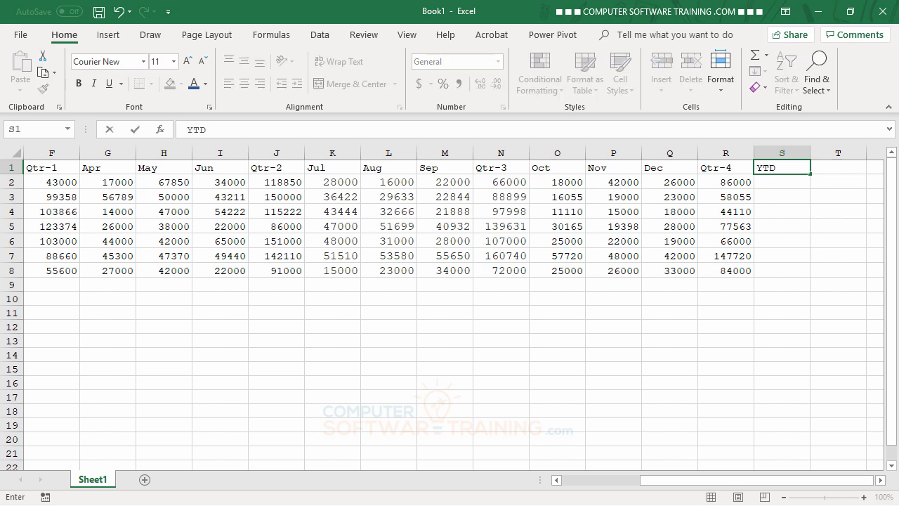
{"action": "type", "text": " Total"}
{"action": "key", "text": "ctrl+Return"}
{"action": "key", "text": "Return"}
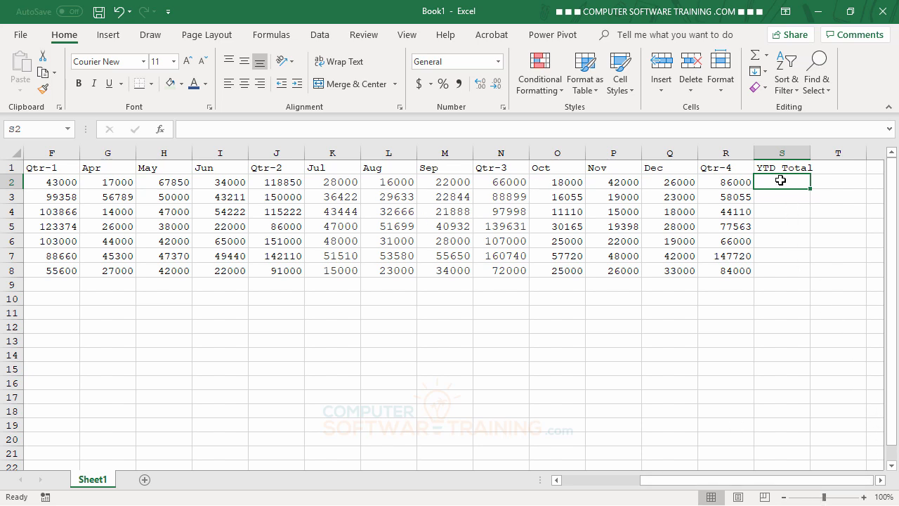
- Total the four quarter cells in S2 with AutoSum, =SUM(R2,N2,J2,F2), and fill the formula down to S8
{"action": "left_click", "coordinate": [756, 56]}
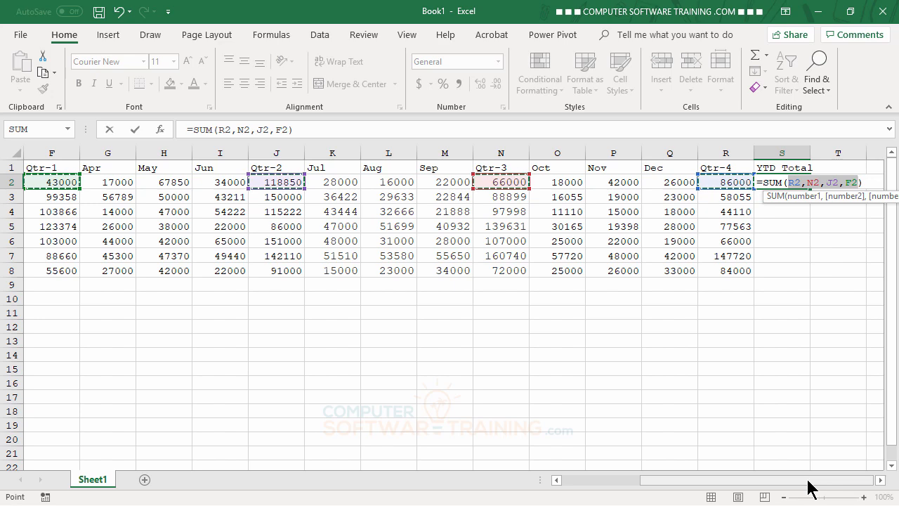
{"action": "mouse_move", "coordinate": [808, 481]}
{"action": "left_mouse_down"}
{"action": "mouse_move", "coordinate": [744, 488]}
{"action": "mouse_move", "coordinate": [819, 490]}
{"action": "left_mouse_up"}
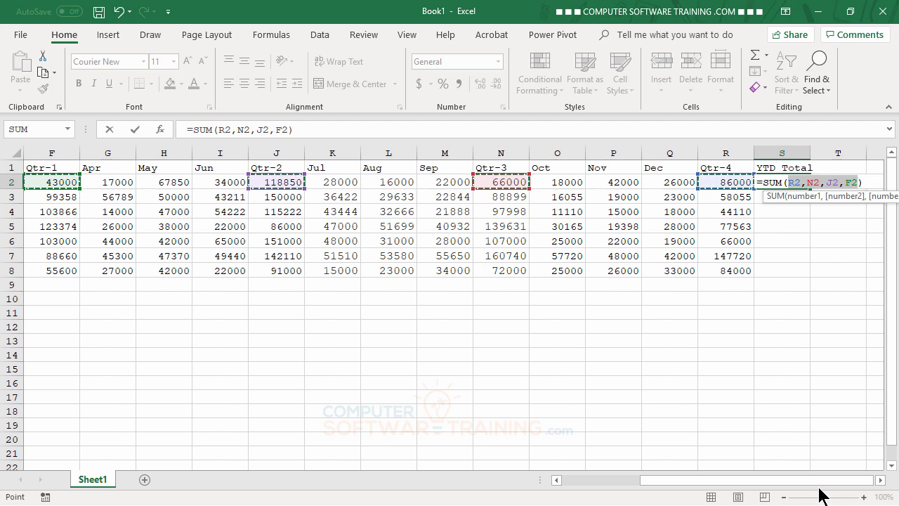
{"action": "key", "text": "Return"}
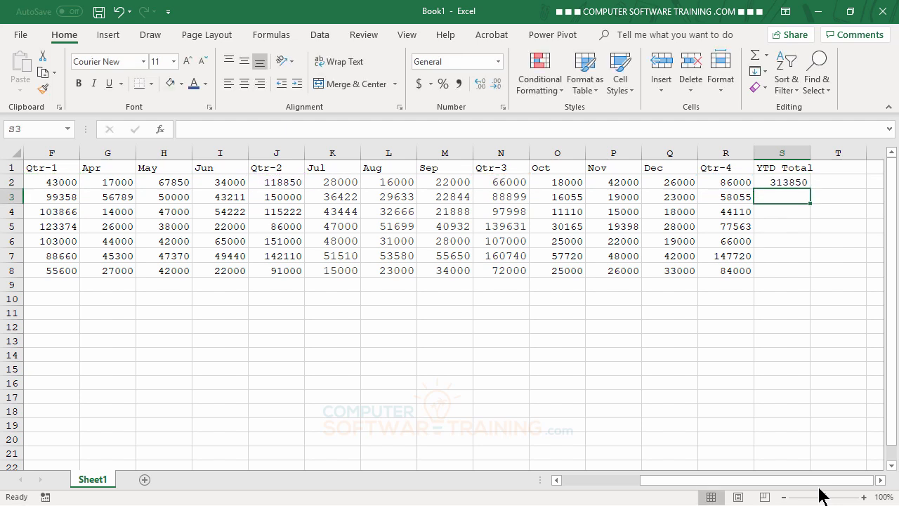
{"action": "left_click", "coordinate": [790, 185]}
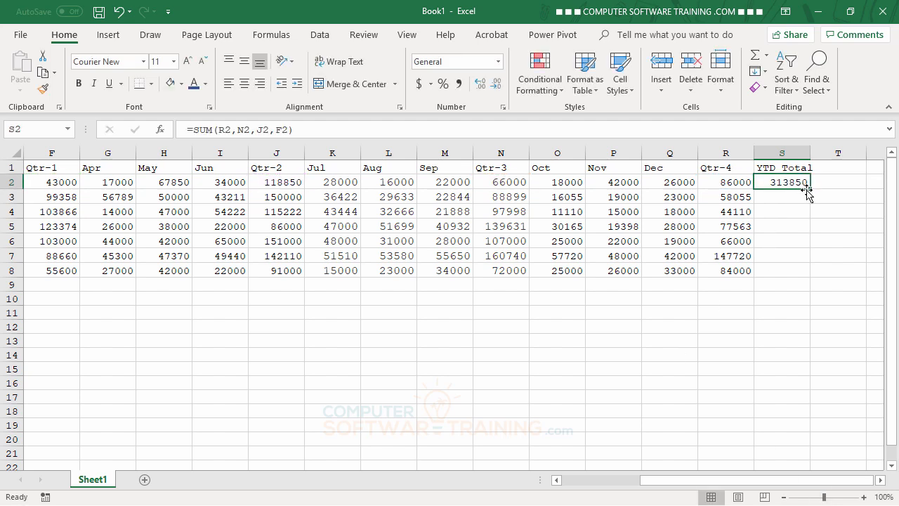
{"action": "left_click_drag", "start_coordinate": [809, 190], "coordinate": [810, 281]}
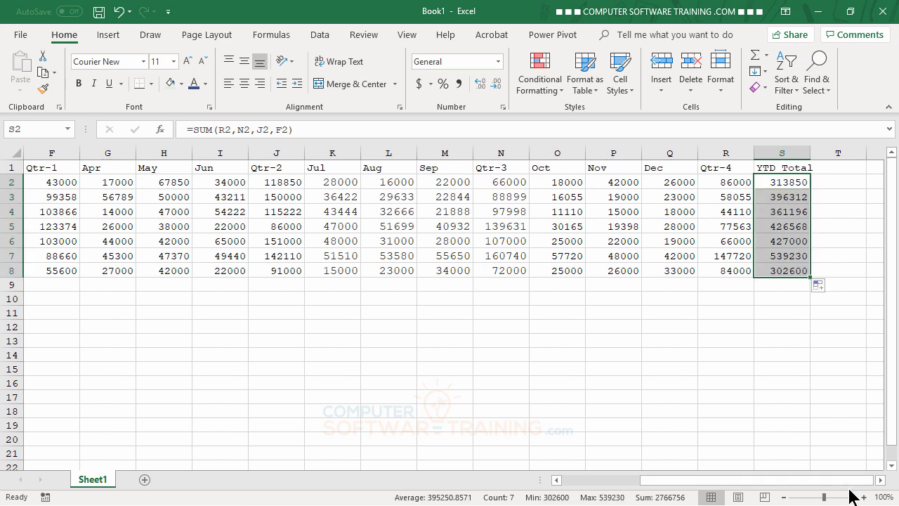
{"action": "left_click", "coordinate": [749, 375]}
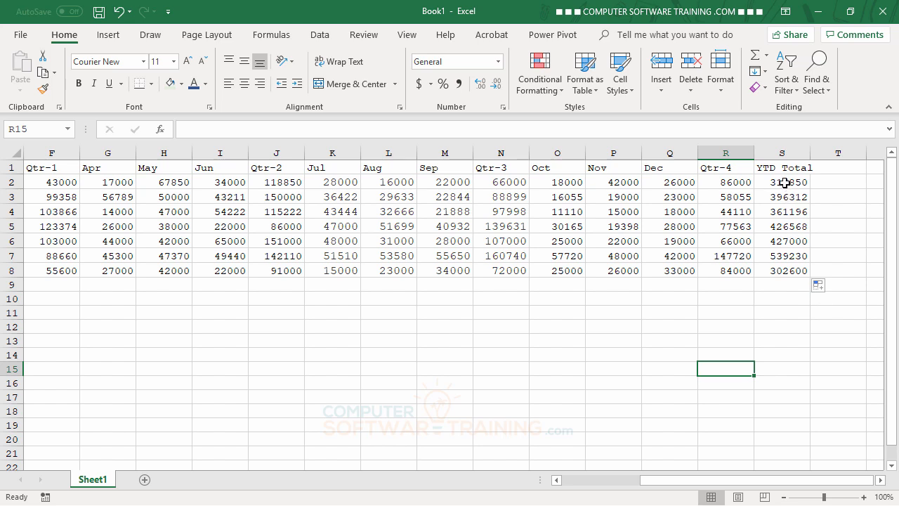
- Clear the YTD formulas from S2:S8 and refill the whole range at once with AutoSum totals of the four quarters
{"action": "left_click_drag", "start_coordinate": [784, 182], "coordinate": [790, 271]}
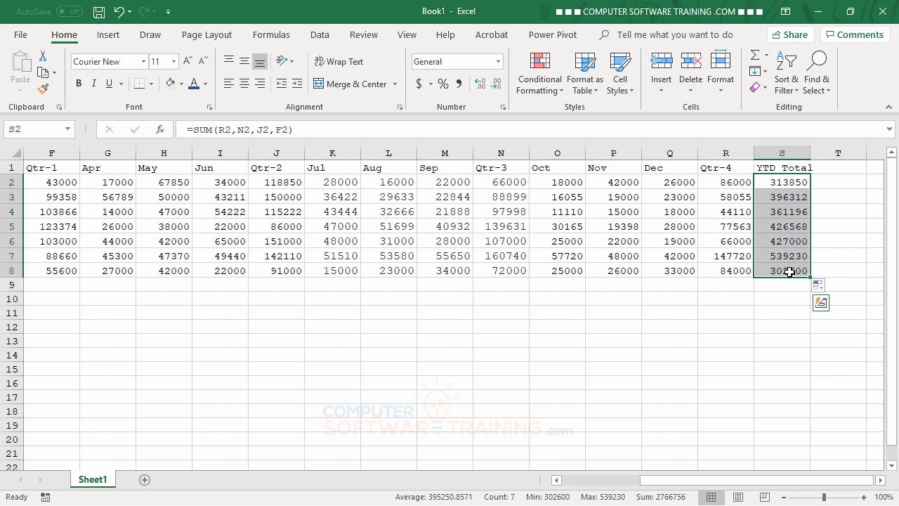
{"action": "key", "text": "Delete"}
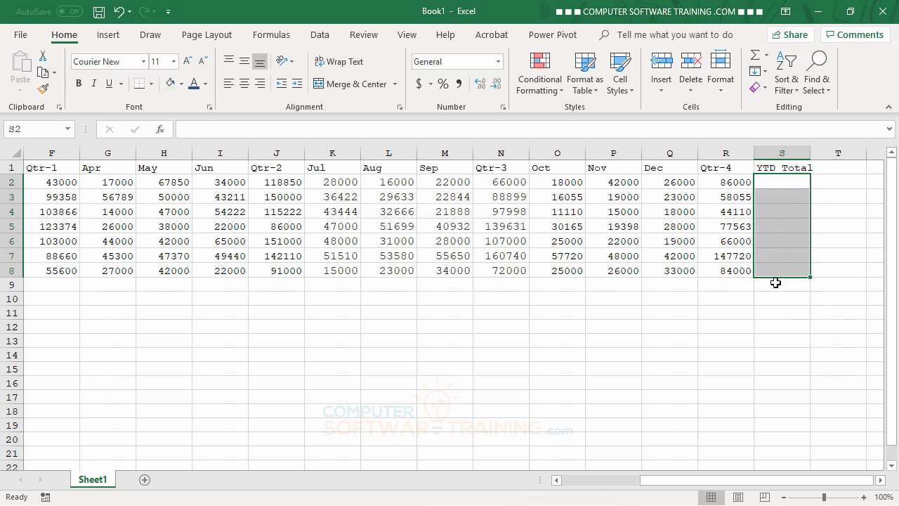
{"action": "left_click", "coordinate": [756, 58]}
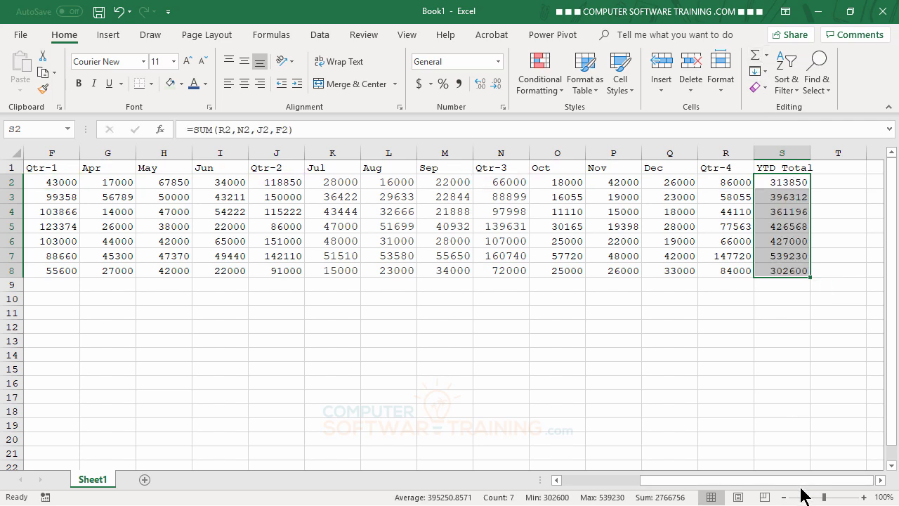
{"action": "left_click", "coordinate": [781, 184]}
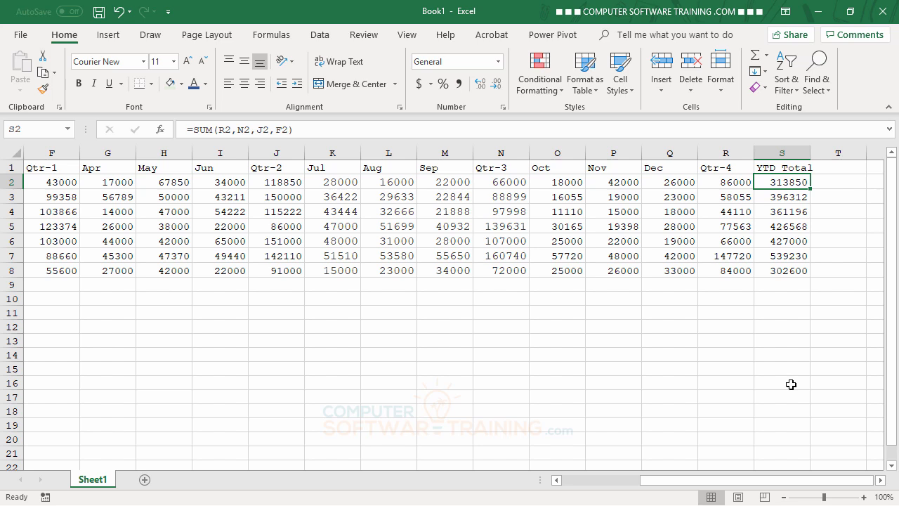
- Enter the row label Total Sales: in B9, below the last company
{"action": "left_click_drag", "start_coordinate": [683, 485], "coordinate": [500, 487]}
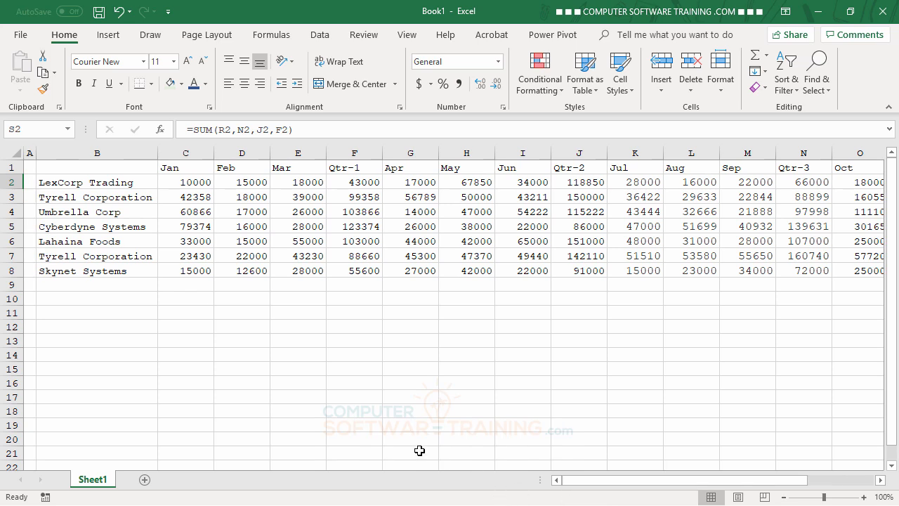
{"action": "left_click", "coordinate": [188, 285]}
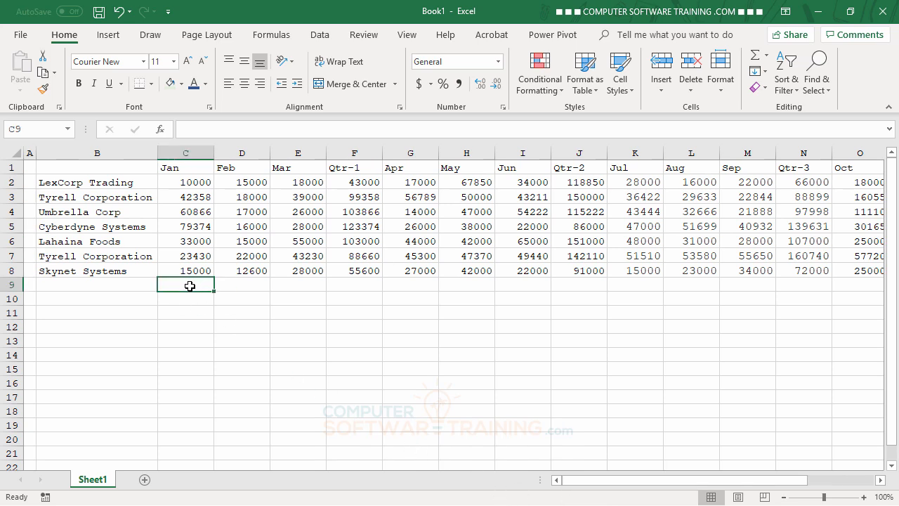
{"action": "left_click", "coordinate": [74, 286]}
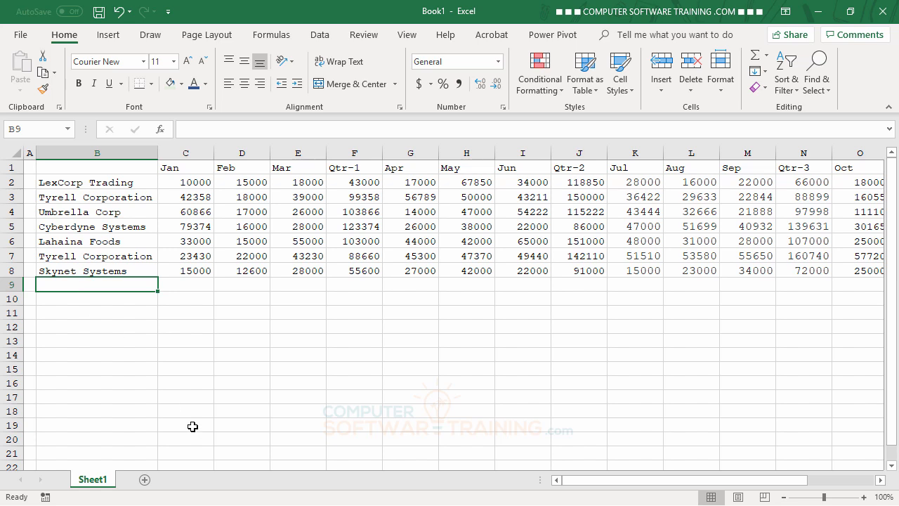
{"action": "type", "text": "Total "}
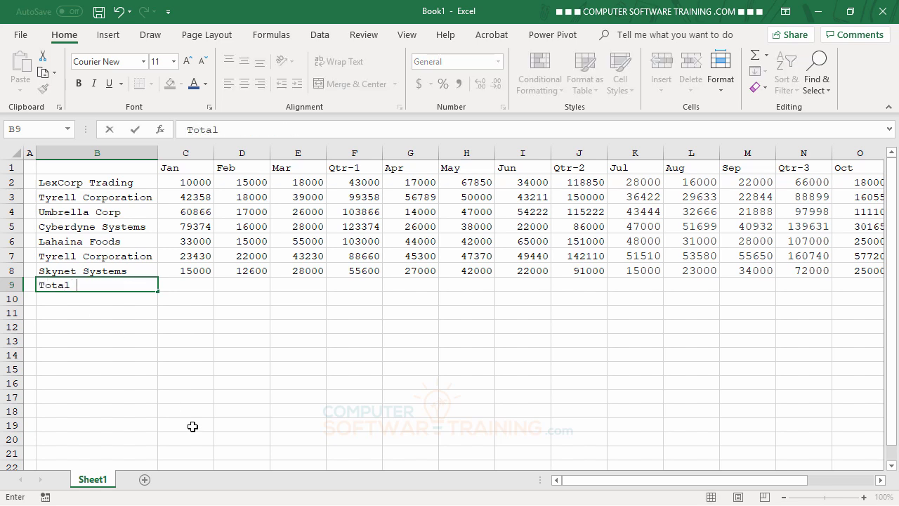
{"action": "type", "text": "Sales:"}
{"action": "key", "text": "Return"}
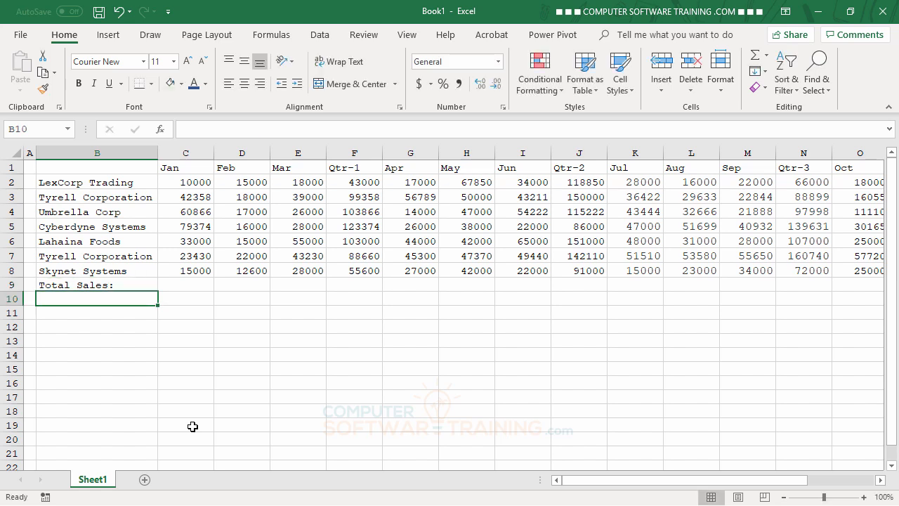
- Fill C9:S9 with AutoSum totals of every month, quarter and YTD column
{"action": "left_click_drag", "start_coordinate": [172, 284], "coordinate": [833, 285]}
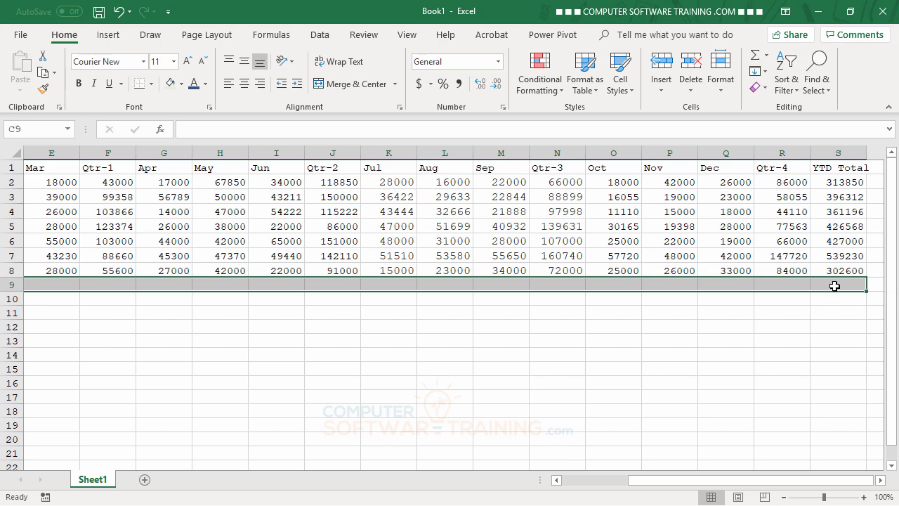
{"action": "left_click", "coordinate": [756, 56]}
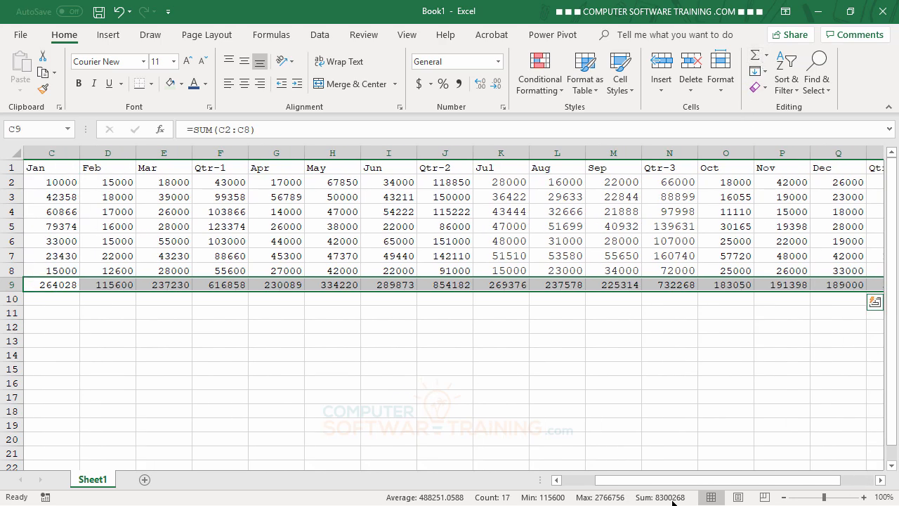
{"action": "left_click_drag", "start_coordinate": [676, 485], "coordinate": [625, 487]}
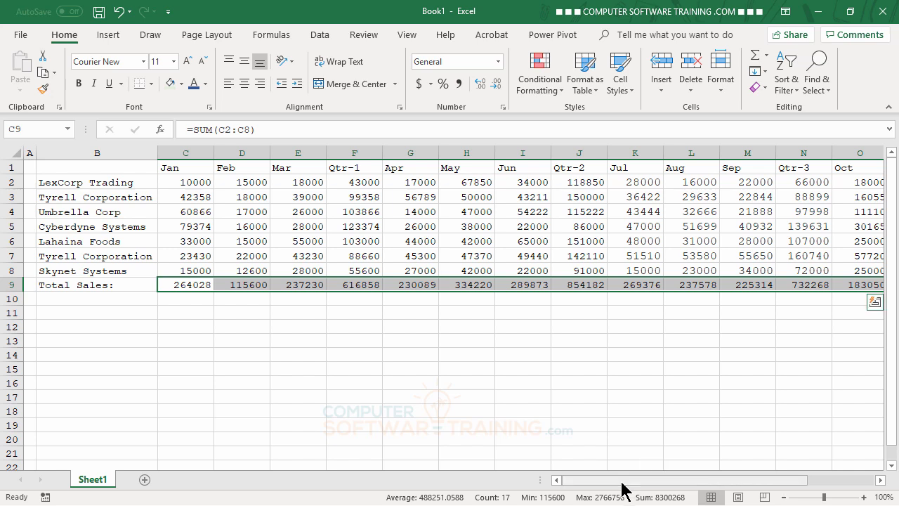
{"action": "left_click", "coordinate": [87, 298]}
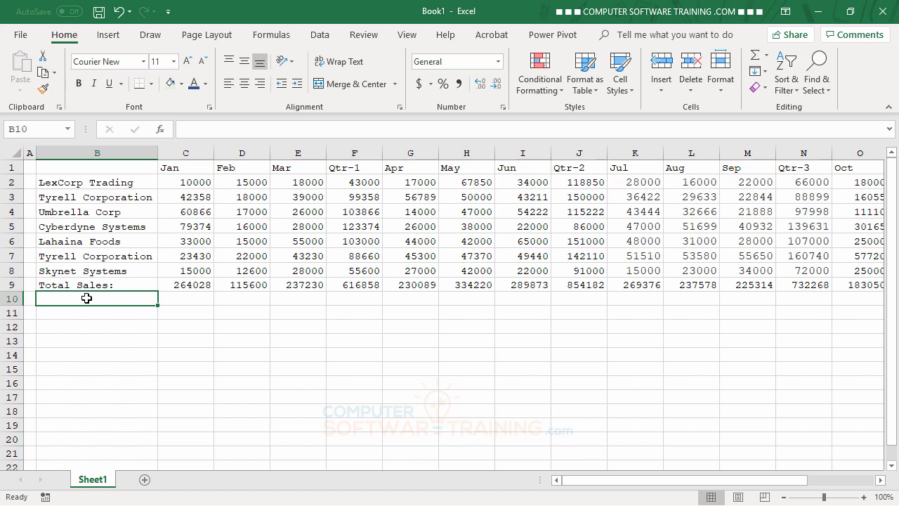
- Enter the row label Expenses: in B10, below Total Sales
{"action": "type", "text": "Exp"}
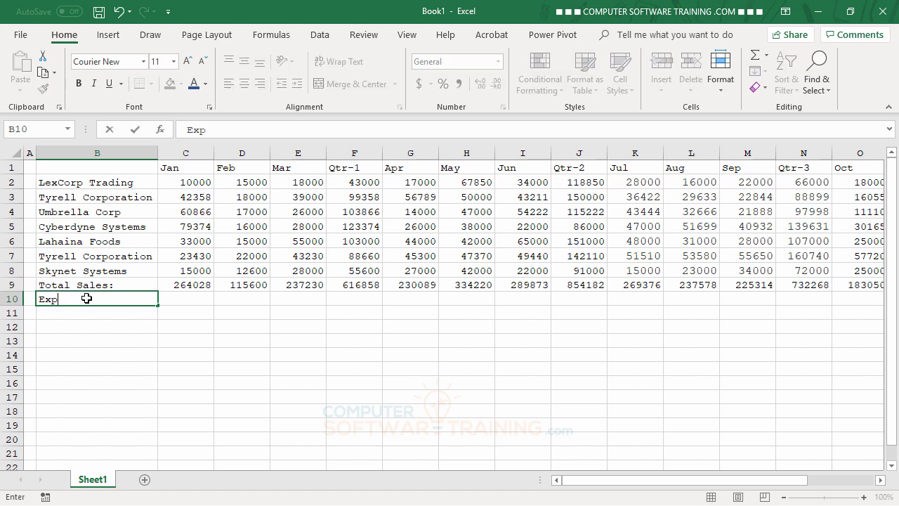
{"action": "type", "text": "enses:"}
{"action": "key", "text": "Return"}
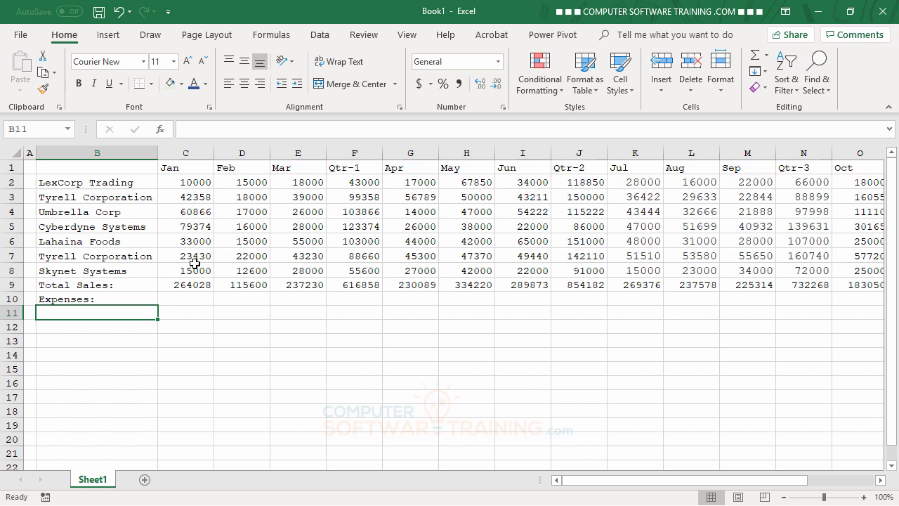
- Enter 200000 as the January expenses in C10
{"action": "left_click", "coordinate": [201, 299]}
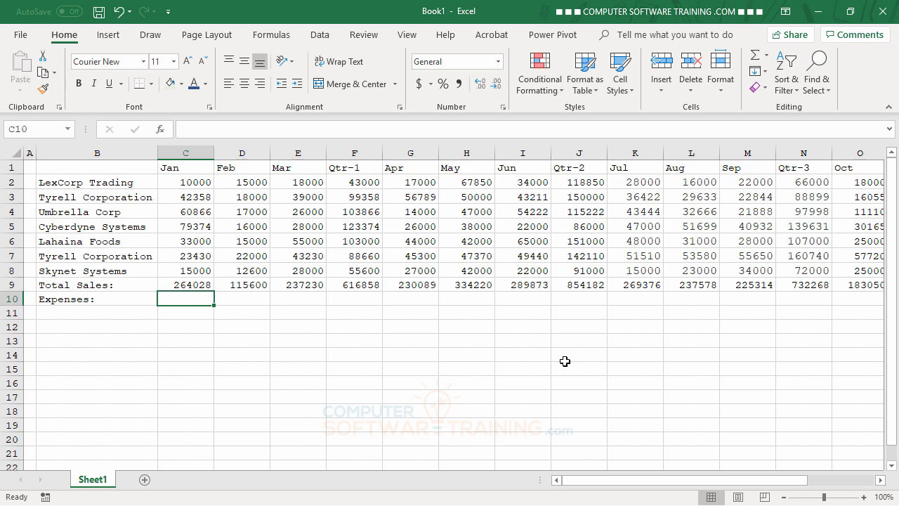
{"action": "type", "text": "200"}
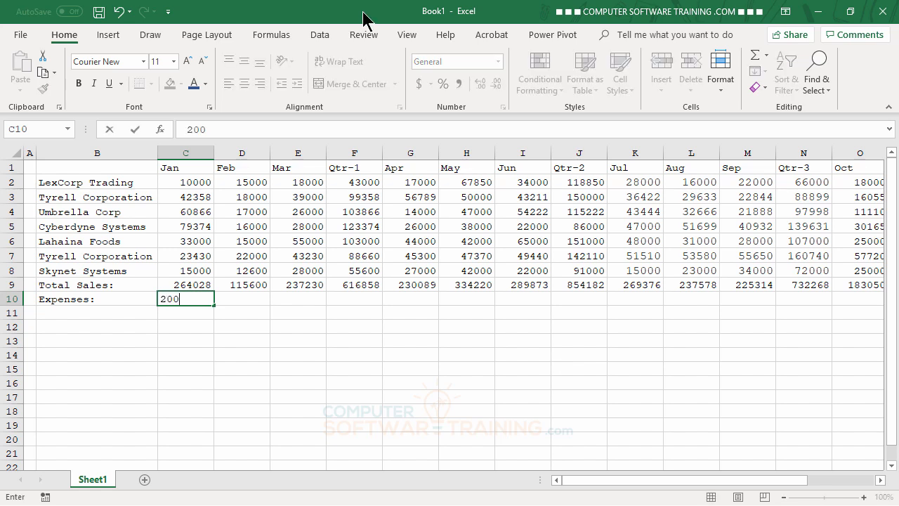
{"action": "type", "text": "000"}
{"action": "key", "text": "Return"}
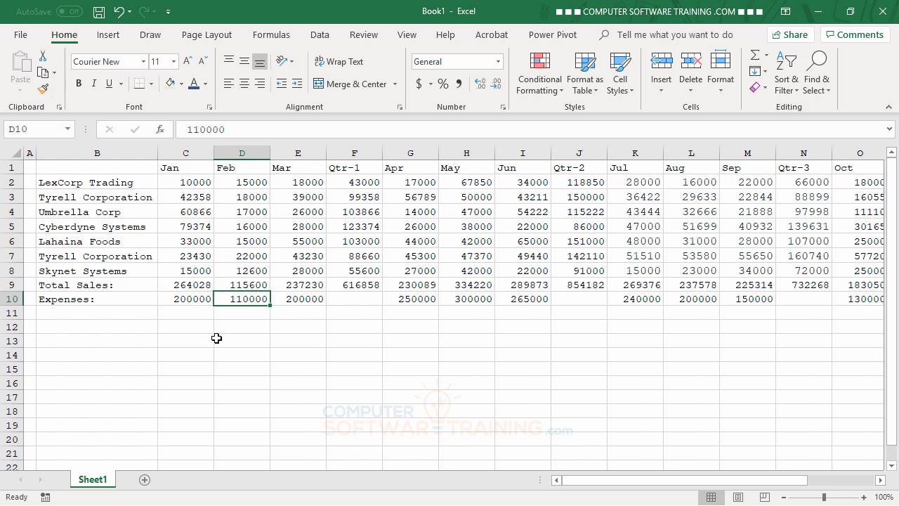
- Total the Qtr-1 and Qtr-2 expenses with AutoSum, using =SUM(C10:E10) in F10 and =SUM(G10:I10) in J10
{"action": "left_click", "coordinate": [361, 300]}
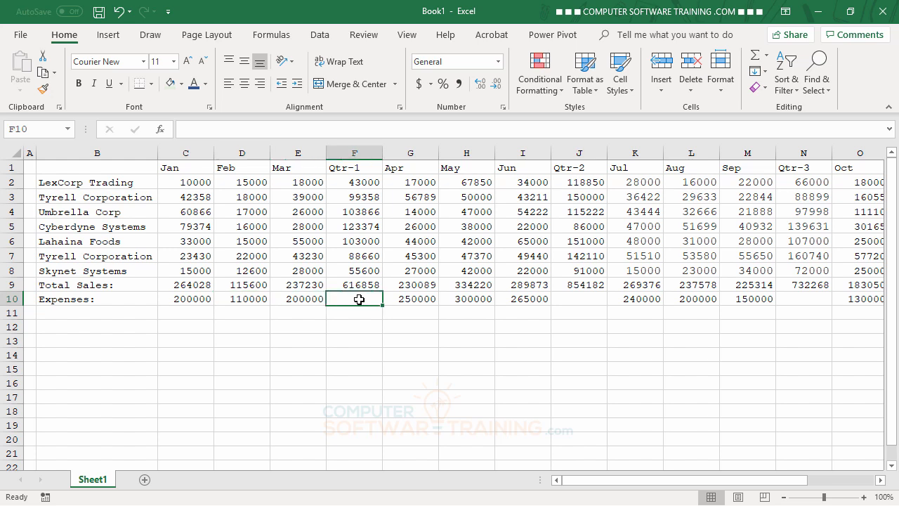
{"action": "left_click", "coordinate": [755, 57]}
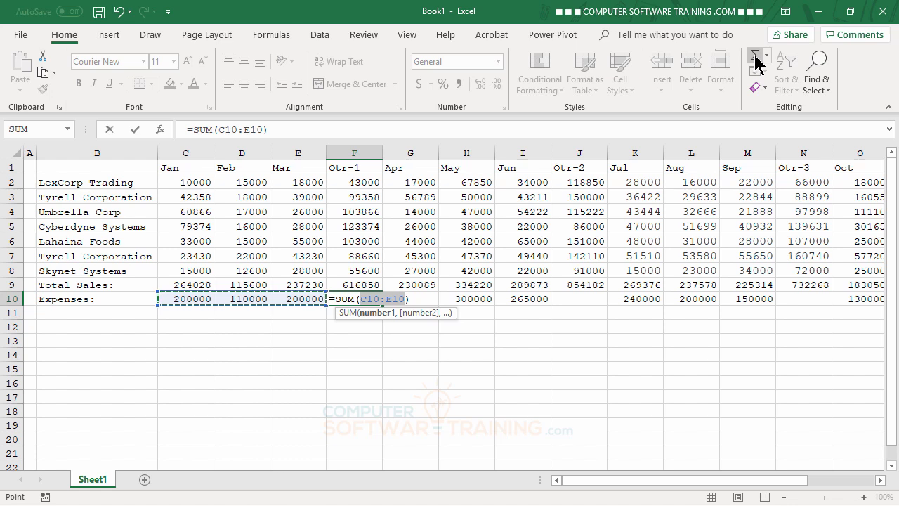
{"action": "key", "text": "Return"}
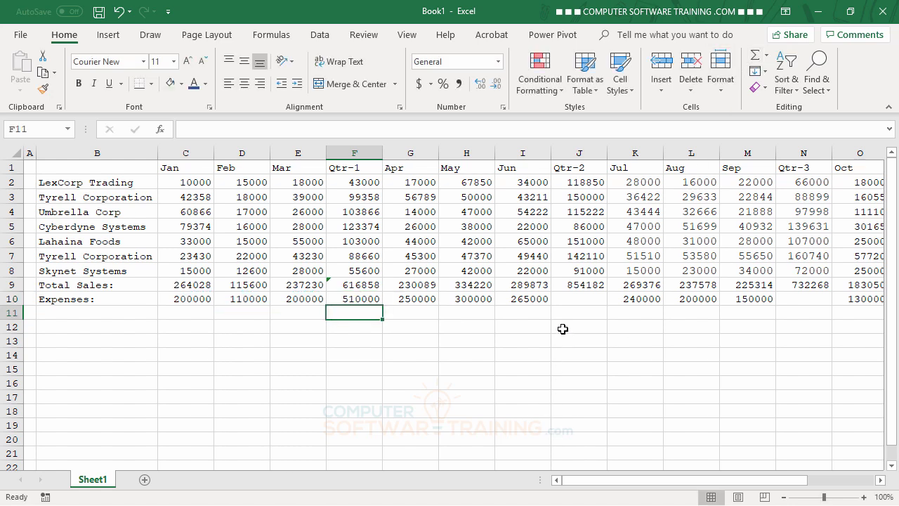
{"action": "left_click", "coordinate": [578, 299]}
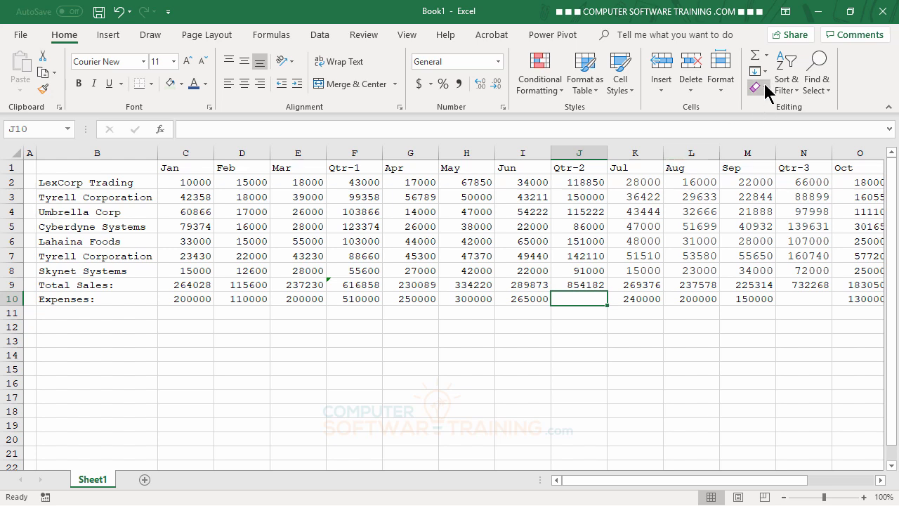
{"action": "left_click", "coordinate": [756, 55]}
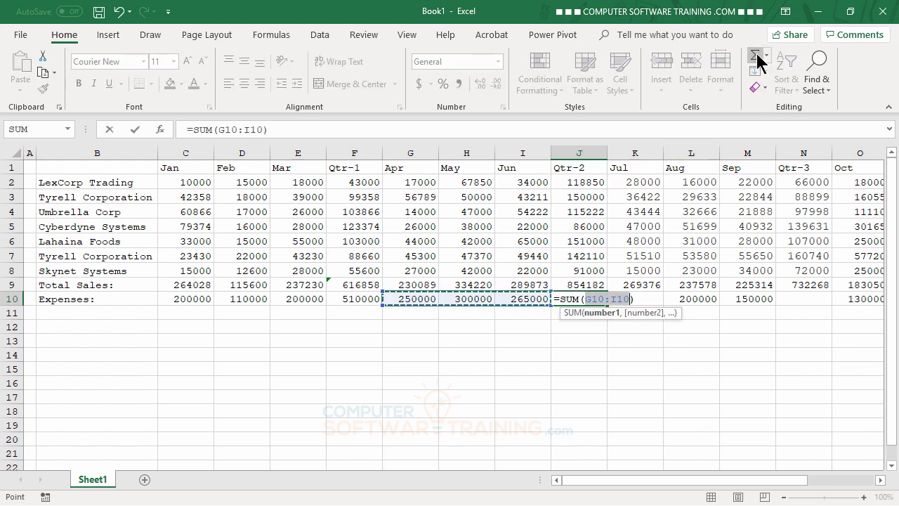
{"action": "key", "text": "Return"}
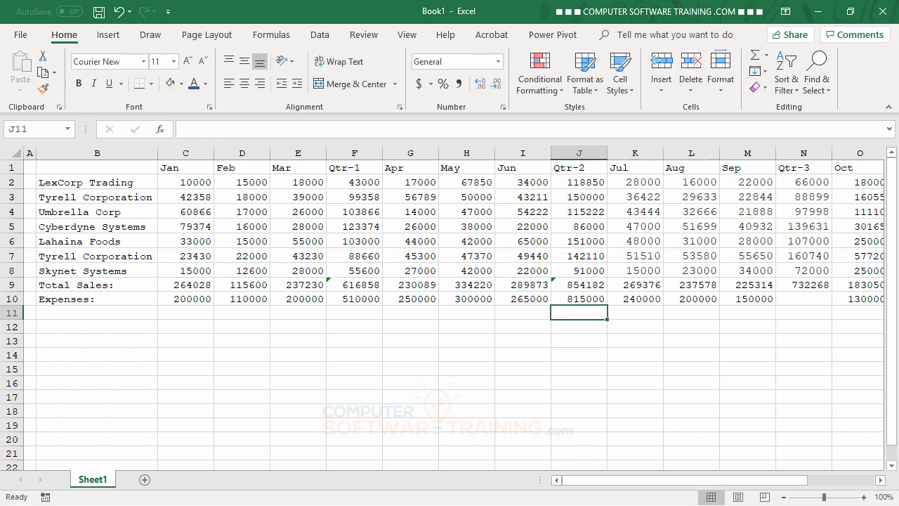
- Total the Qtr-3 and Qtr-4 expenses with AutoSum, using =SUM(K10:M10) in N10 and =SUM(O10:Q10) in R10
{"action": "left_click", "coordinate": [795, 300]}
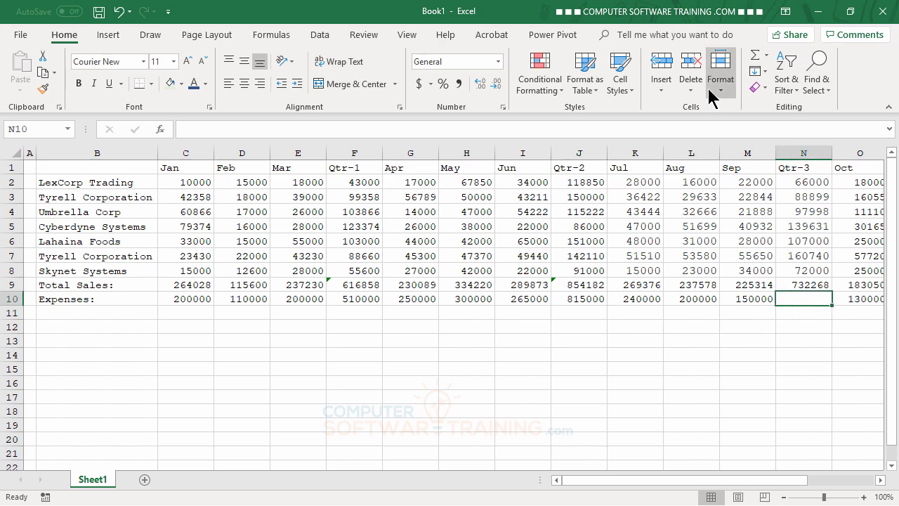
{"action": "left_click", "coordinate": [756, 55]}
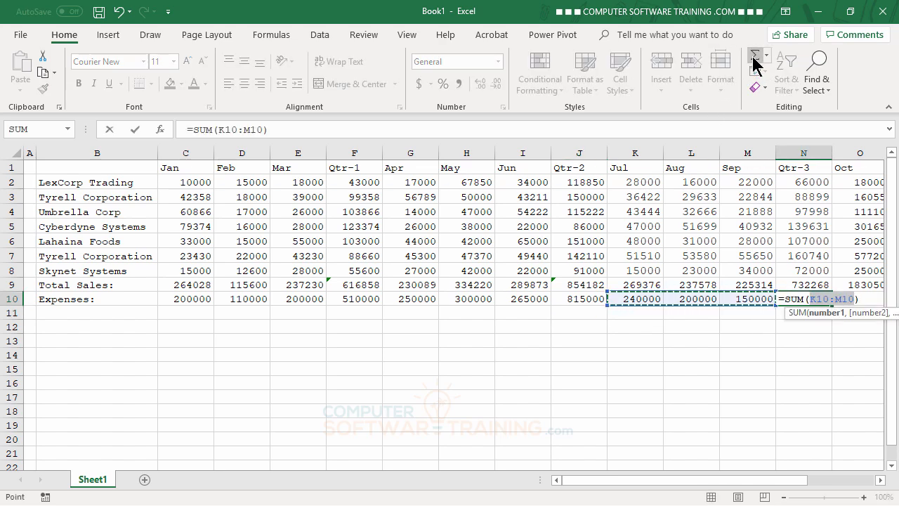
{"action": "key", "text": "Return"}
{"action": "left_click", "coordinate": [880, 480]}
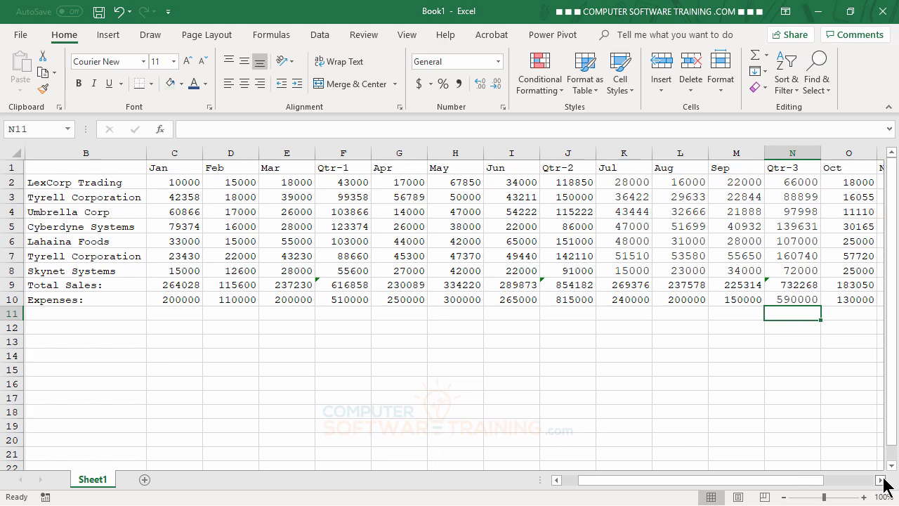
{"action": "left_click", "coordinate": [880, 480]}
{"action": "left_click", "coordinate": [790, 299]}
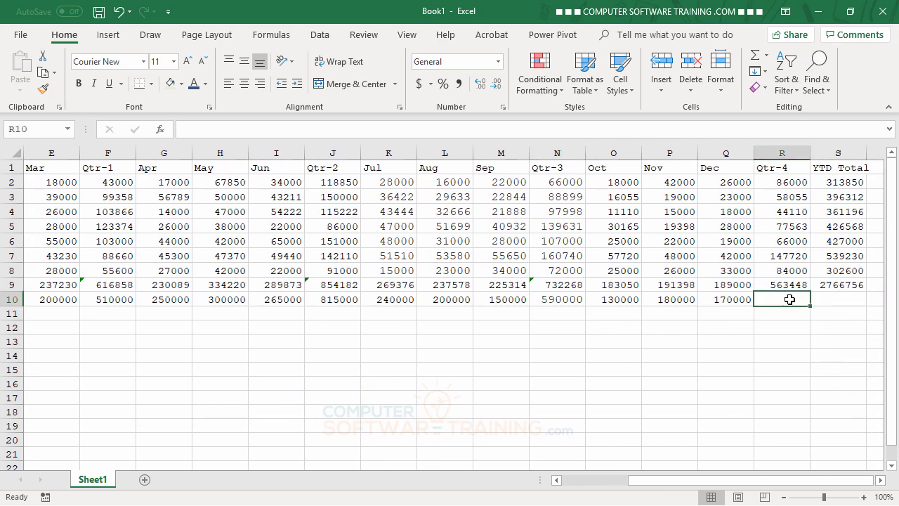
{"action": "left_click", "coordinate": [756, 56]}
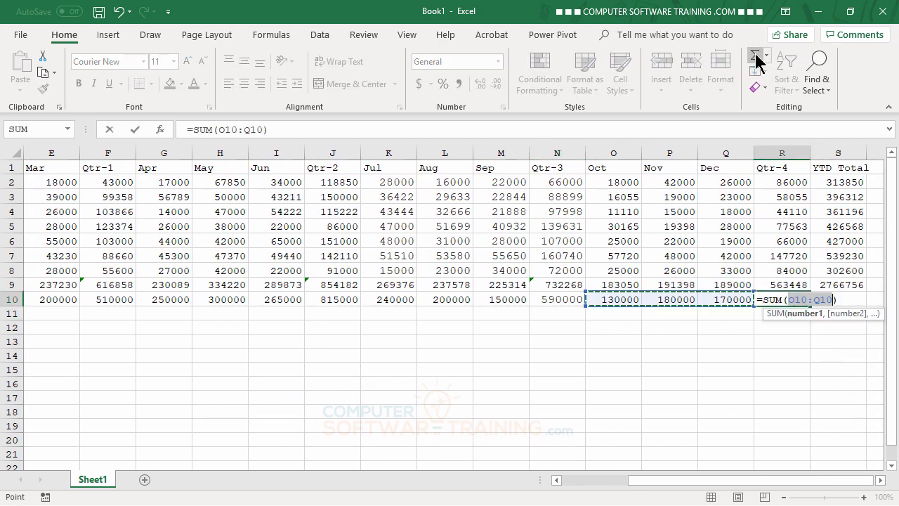
{"action": "key", "text": "Return"}
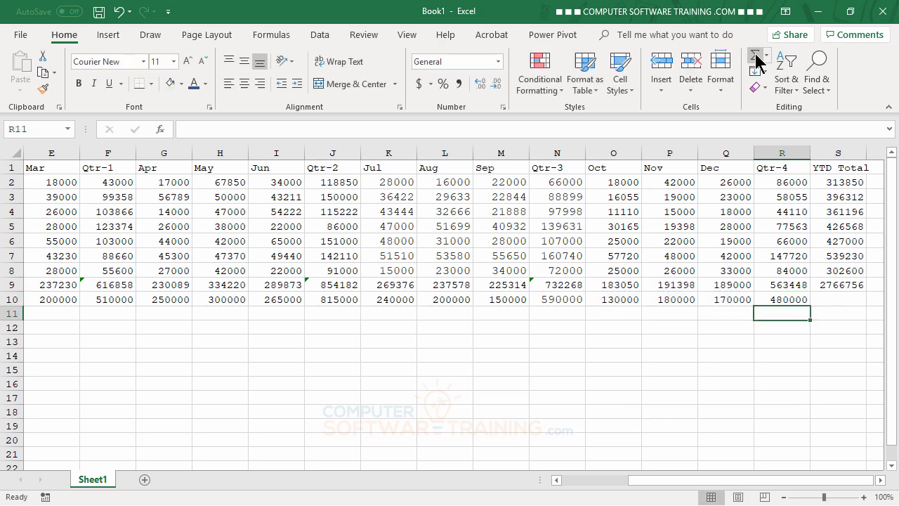
- Total the four quarterly expense cells in S10 with AutoSum, as =SUM(F10,J10,N10,R10)
{"action": "left_click", "coordinate": [836, 300]}
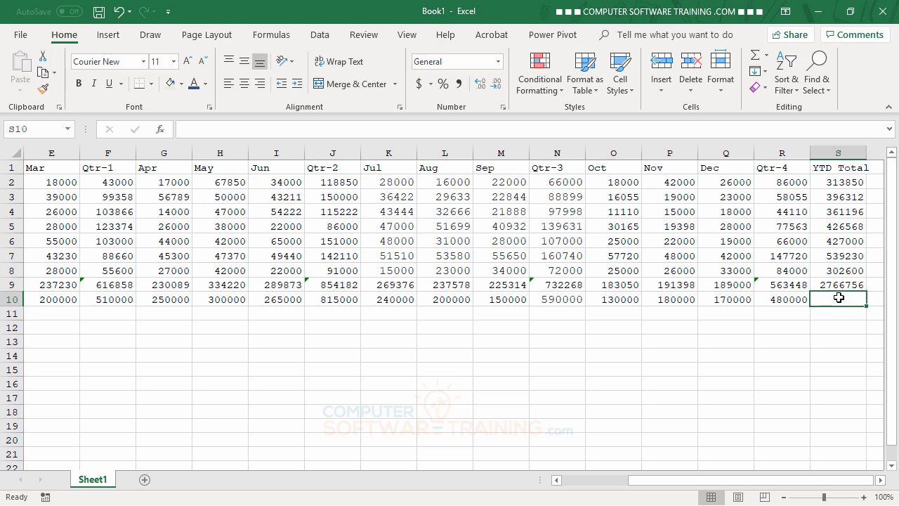
{"action": "left_click", "coordinate": [755, 56]}
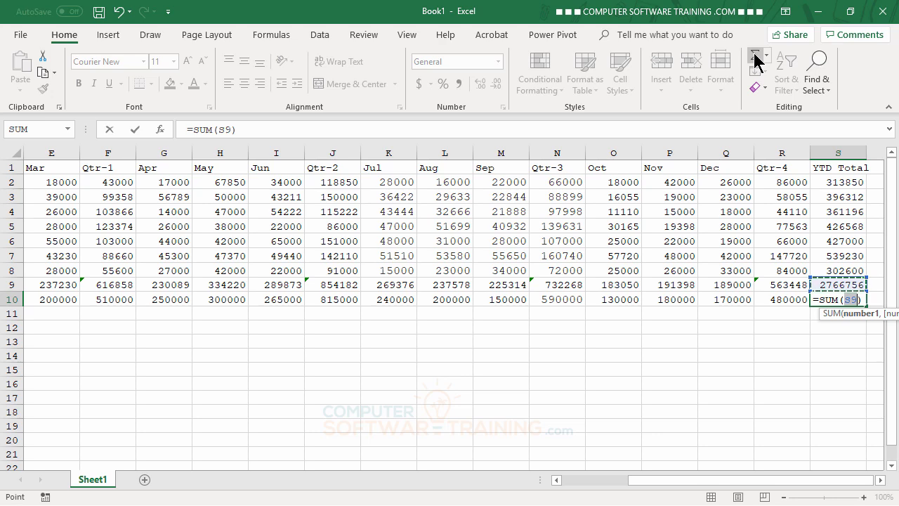
{"action": "left_click_drag", "start_coordinate": [799, 482], "coordinate": [728, 487]}
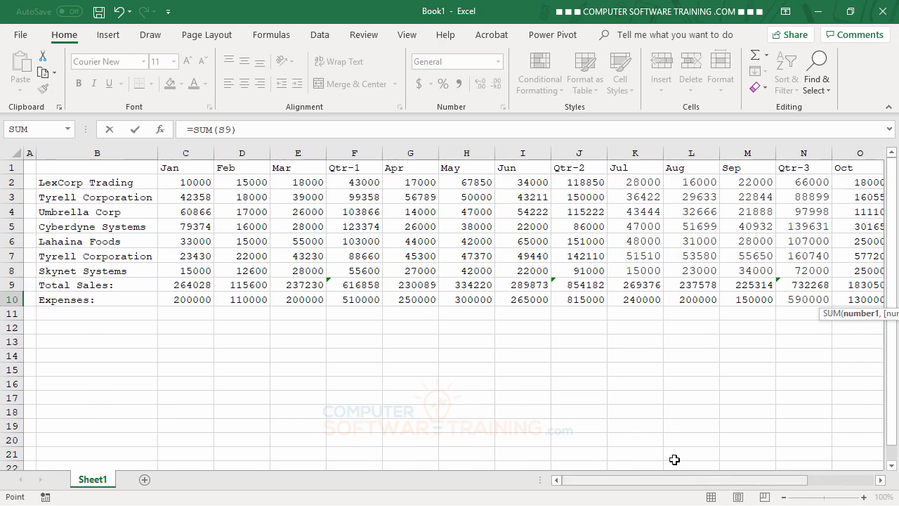
{"action": "left_click", "coordinate": [351, 300]}
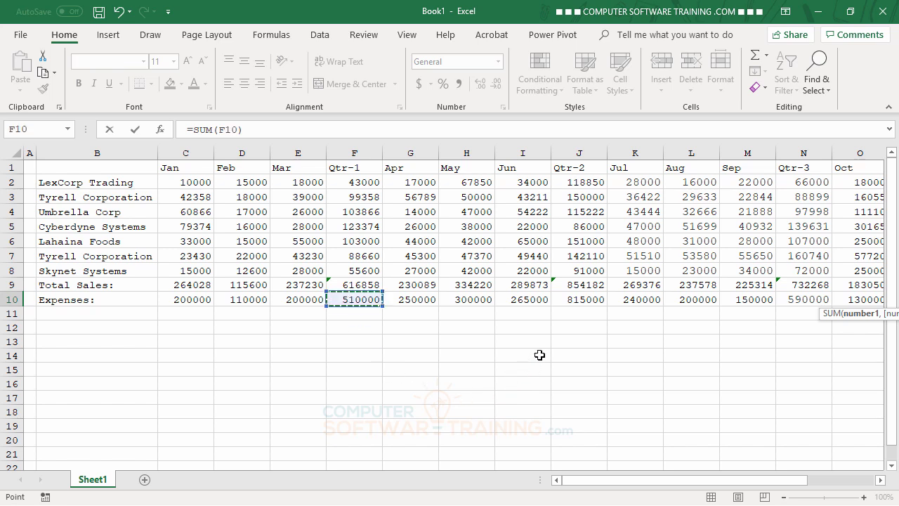
{"action": "left_click", "coordinate": [580, 303], "text": "ctrl"}
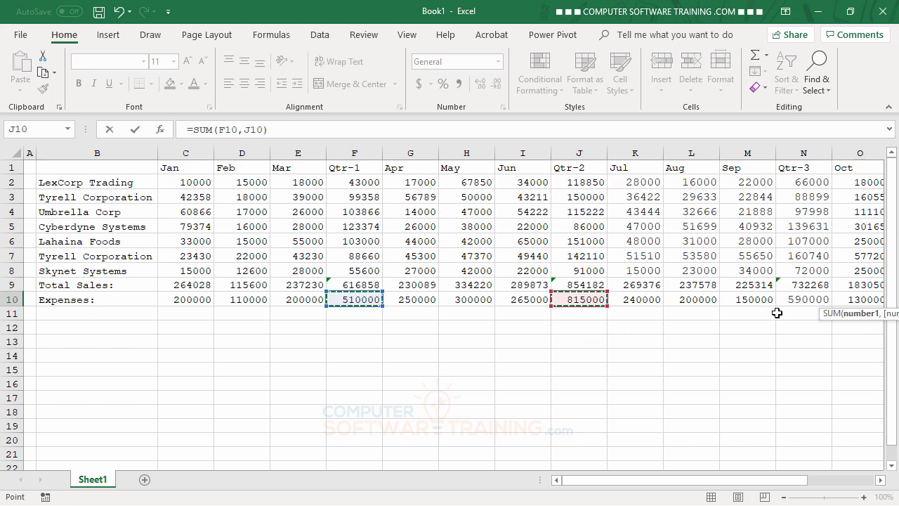
{"action": "left_click", "coordinate": [798, 300], "text": "ctrl"}
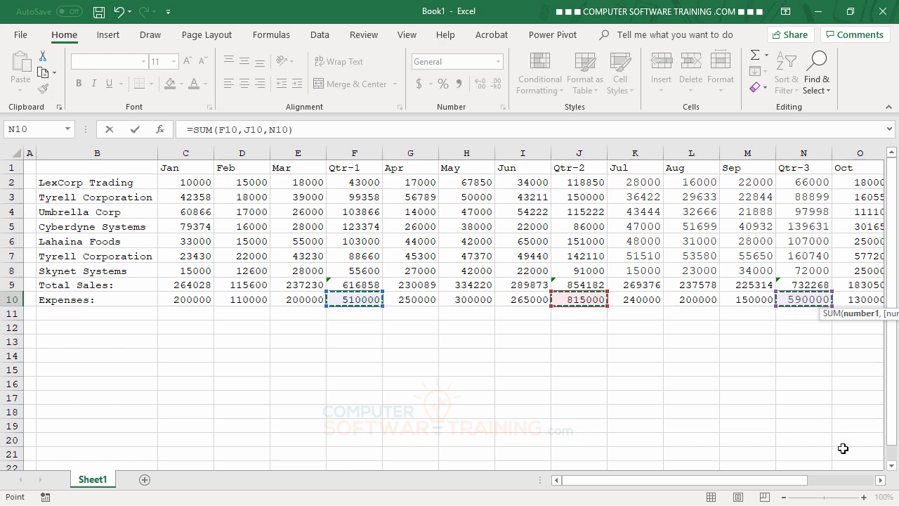
{"action": "left_click", "coordinate": [880, 480]}
{"action": "left_click", "coordinate": [881, 481]}
{"action": "left_click", "coordinate": [880, 481]}
{"action": "left_click", "coordinate": [881, 481]}
{"action": "left_click", "coordinate": [880, 481]}
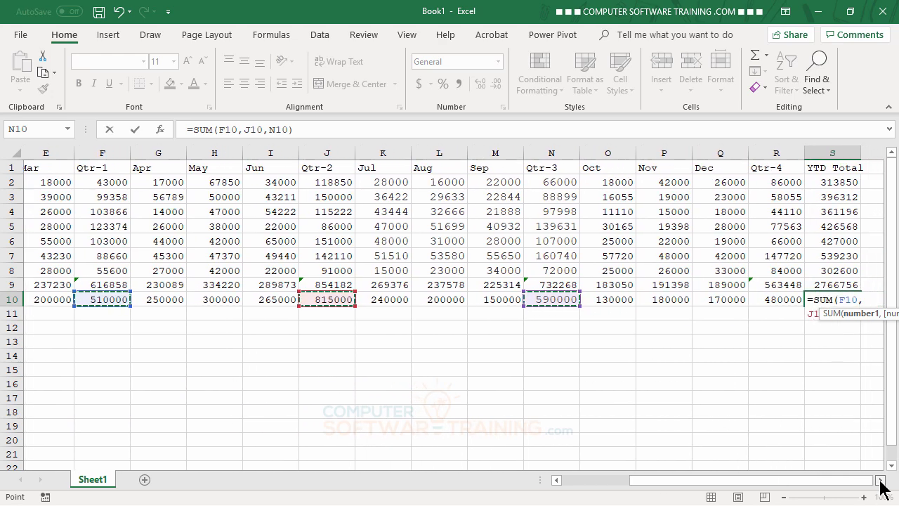
{"action": "left_click", "coordinate": [727, 298], "text": "ctrl"}
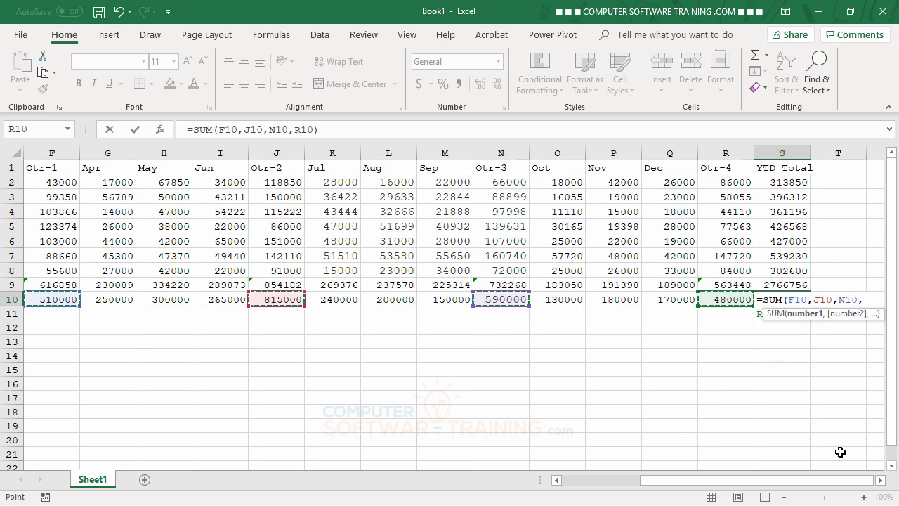
{"action": "key", "text": "Return"}
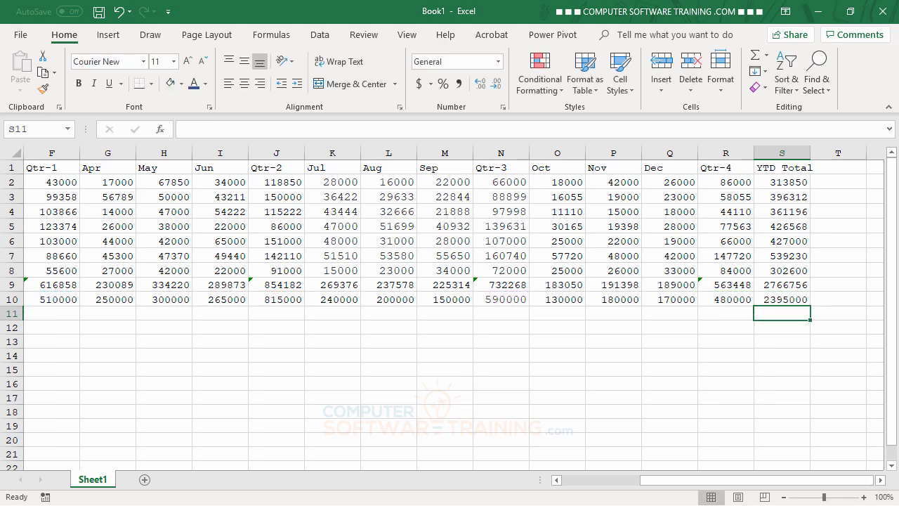
- Examine the error-checking options for the Qtr-1 Total Sales formula in F9 without applying any
{"action": "left_click_drag", "start_coordinate": [698, 484], "coordinate": [636, 486]}
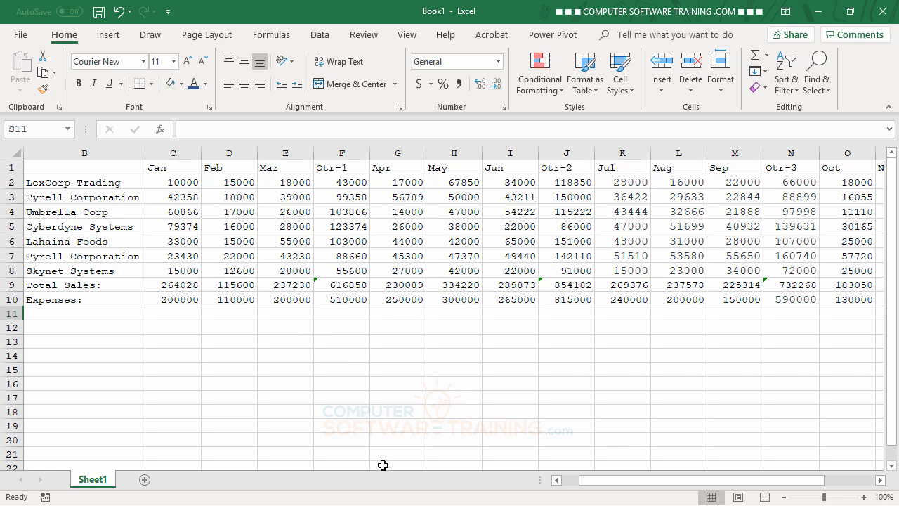
{"action": "left_click", "coordinate": [347, 286]}
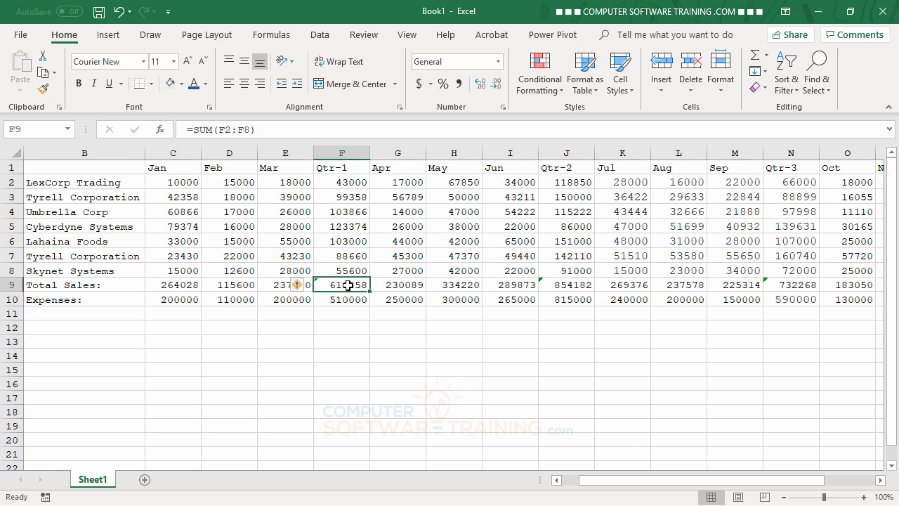
{"action": "left_click", "coordinate": [295, 288]}
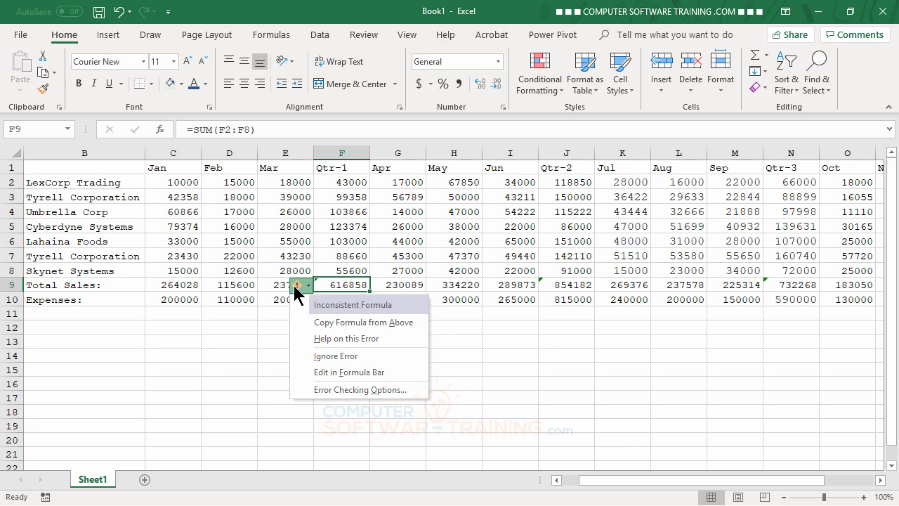
{"action": "left_click", "coordinate": [543, 372]}
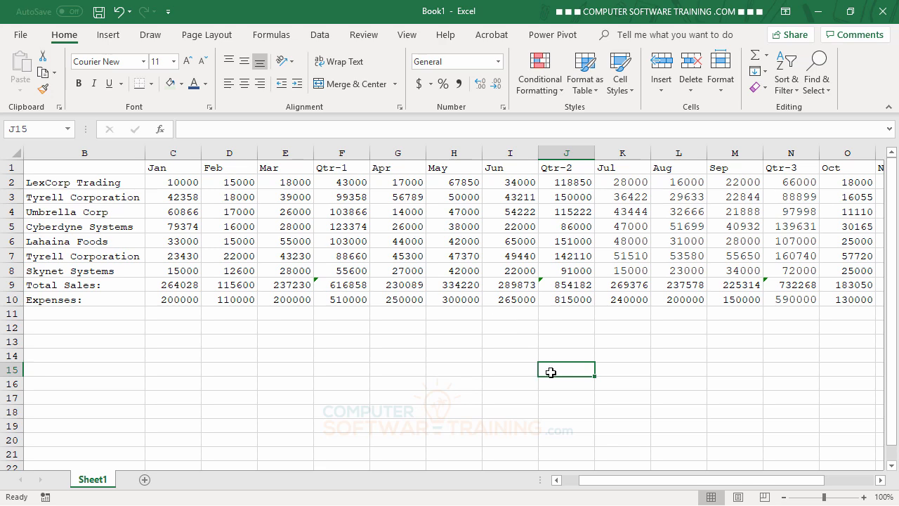
- Ignore the formula errors flagged across the Total Sales cells F9:R9
{"action": "mouse_move", "coordinate": [735, 481]}
{"action": "left_mouse_down"}
{"action": "mouse_move", "coordinate": [779, 485]}
{"action": "mouse_move", "coordinate": [736, 485]}
{"action": "left_mouse_up"}
{"action": "left_click", "coordinate": [334, 283]}
{"action": "left_click_drag", "start_coordinate": [333, 283], "coordinate": [714, 285]}
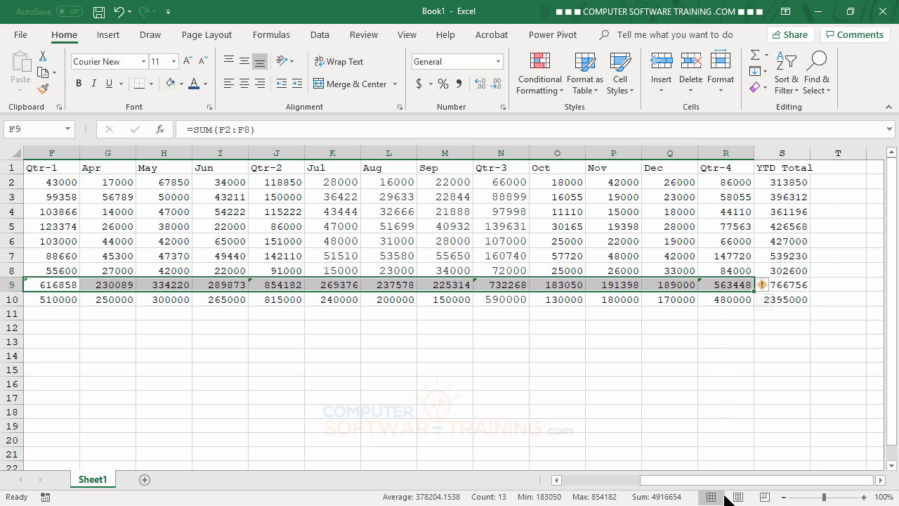
{"action": "left_click", "coordinate": [764, 287]}
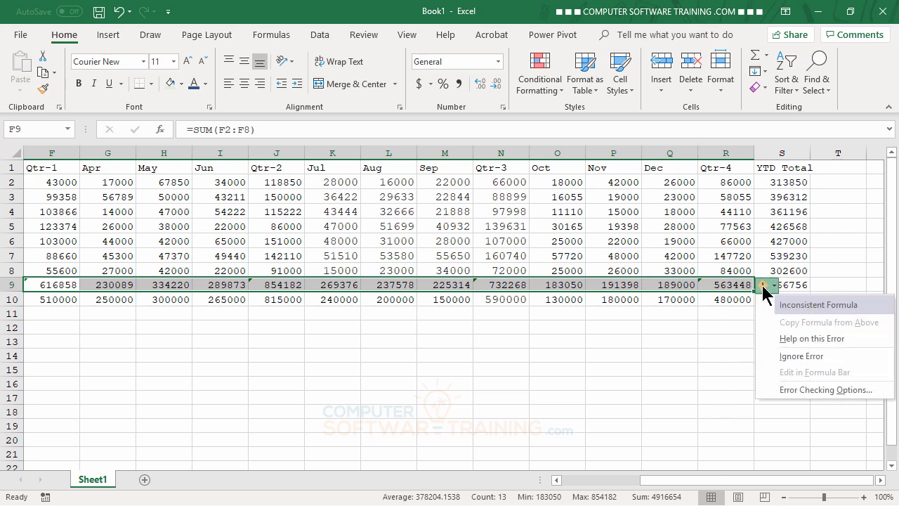
{"action": "left_click", "coordinate": [800, 358]}
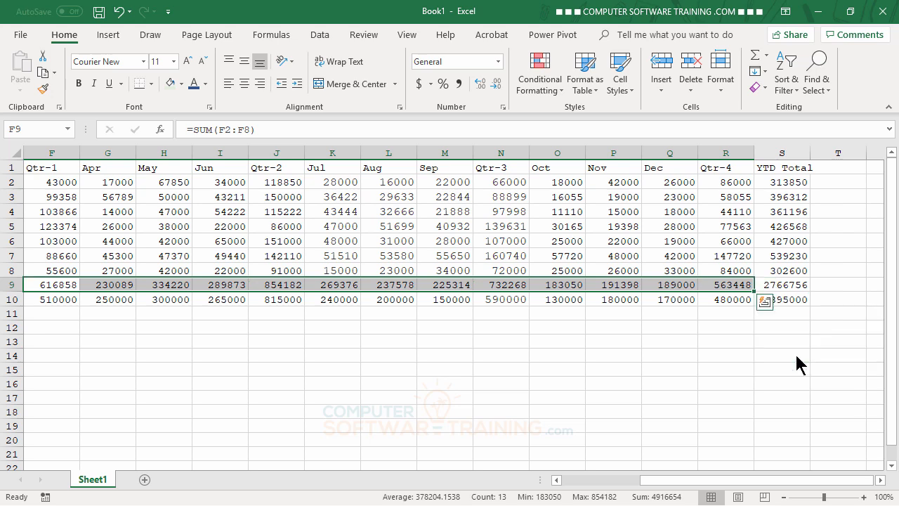
{"action": "left_click", "coordinate": [664, 411]}
- Zoom the worksheet out to 70% to fit all columns from Jan to YTD Total
{"action": "left_click_drag", "start_coordinate": [700, 489], "coordinate": [594, 488]}
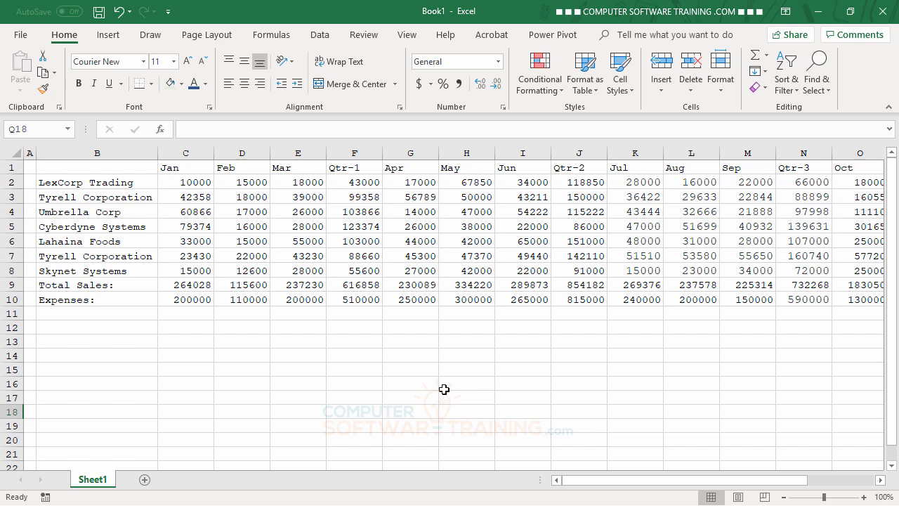
{"action": "left_click", "coordinate": [784, 500]}
{"action": "left_click", "coordinate": [784, 500]}
{"action": "left_click", "coordinate": [784, 500]}
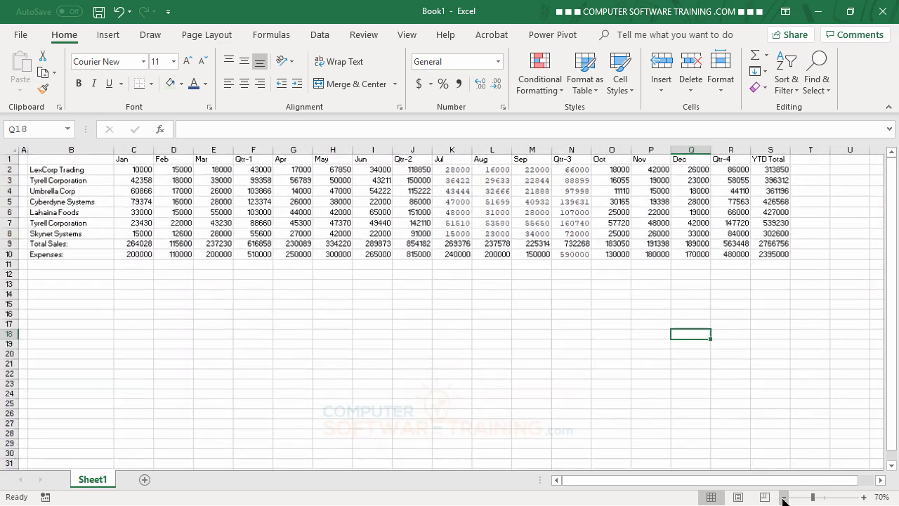
- Enter the row label "Profit:" in B11, directly below Expenses
{"action": "left_click", "coordinate": [864, 499]}
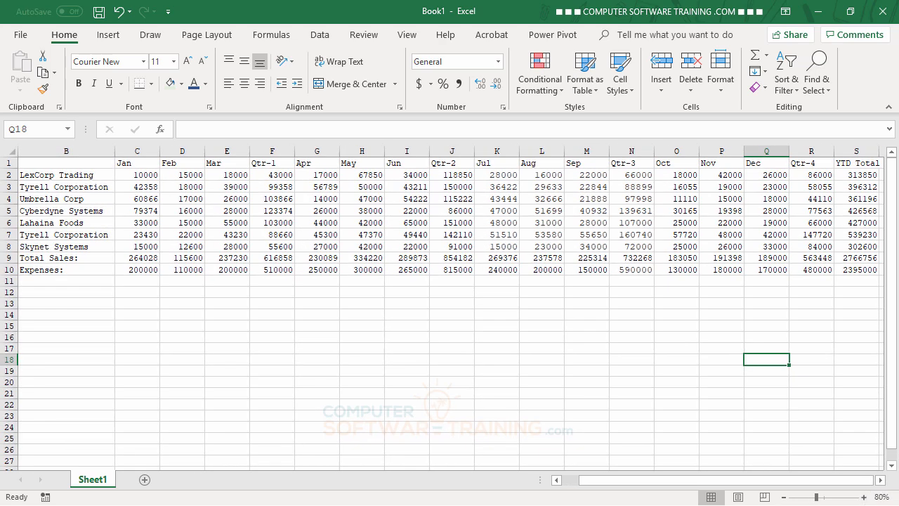
{"action": "mouse_move", "coordinate": [783, 483]}
{"action": "left_mouse_down"}
{"action": "mouse_move", "coordinate": [762, 490]}
{"action": "mouse_move", "coordinate": [782, 491]}
{"action": "left_mouse_up"}
{"action": "left_click_drag", "start_coordinate": [781, 486], "coordinate": [780, 486]}
{"action": "left_click", "coordinate": [55, 282]}
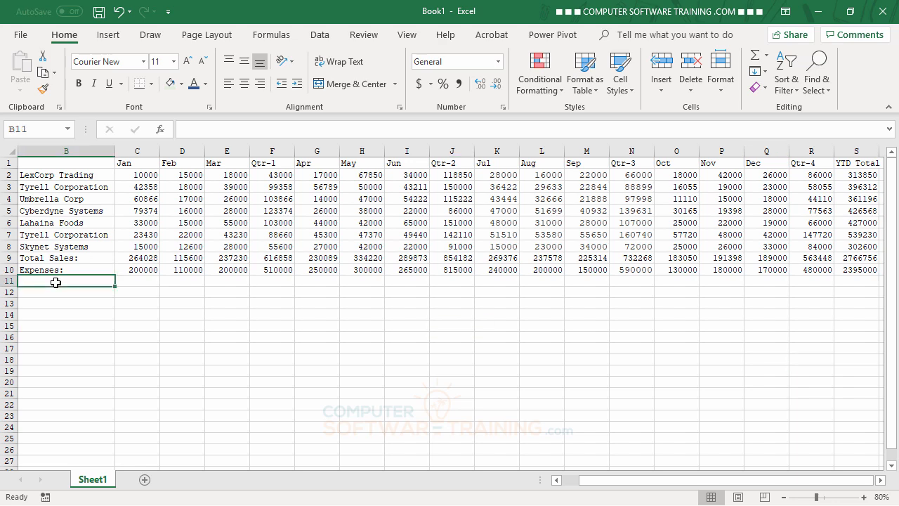
{"action": "type", "text": "Prof"}
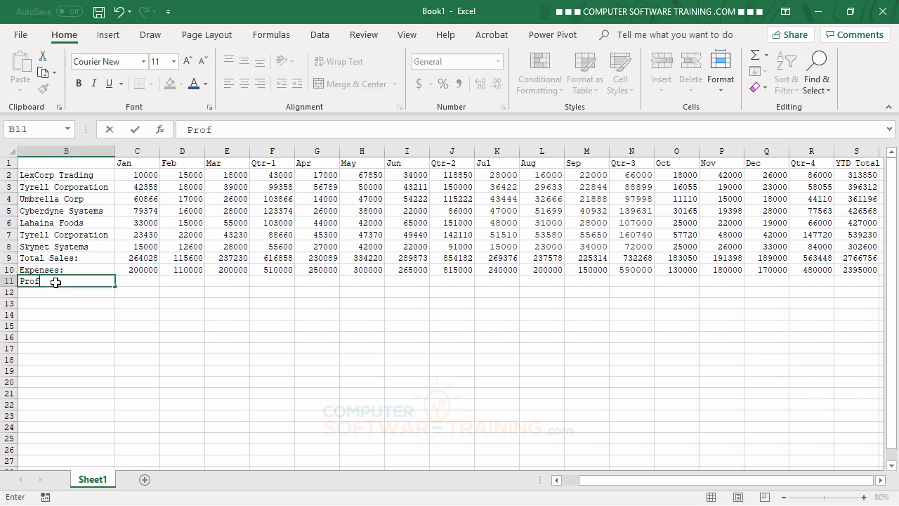
{"action": "type", "text": "it:"}
{"action": "key", "text": "Return"}
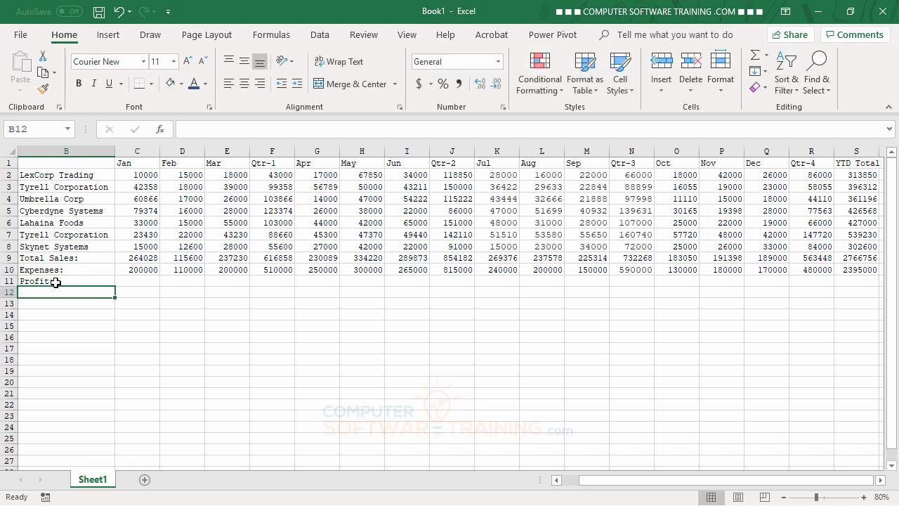
- Calculate January's profit in C11 by subtracting Expenses from Total Sales, as =C9-C10
{"action": "left_click", "coordinate": [145, 282]}
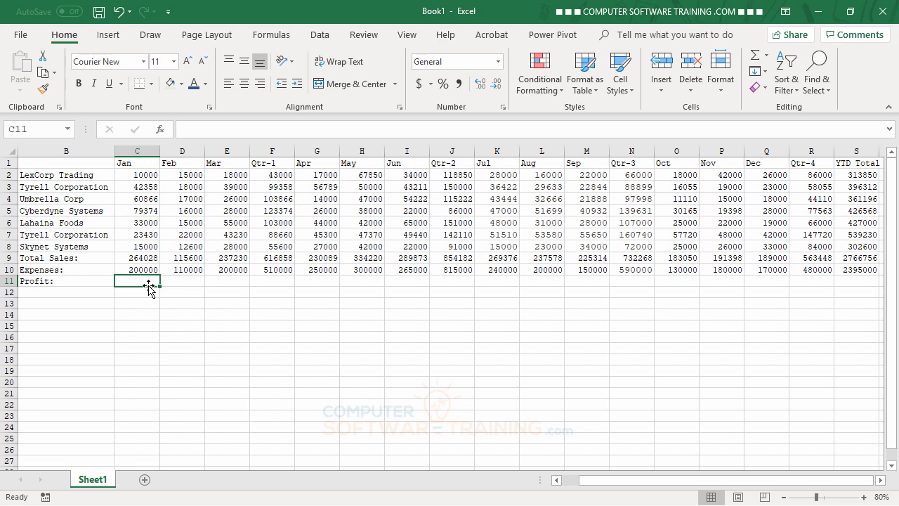
{"action": "type", "text": "="}
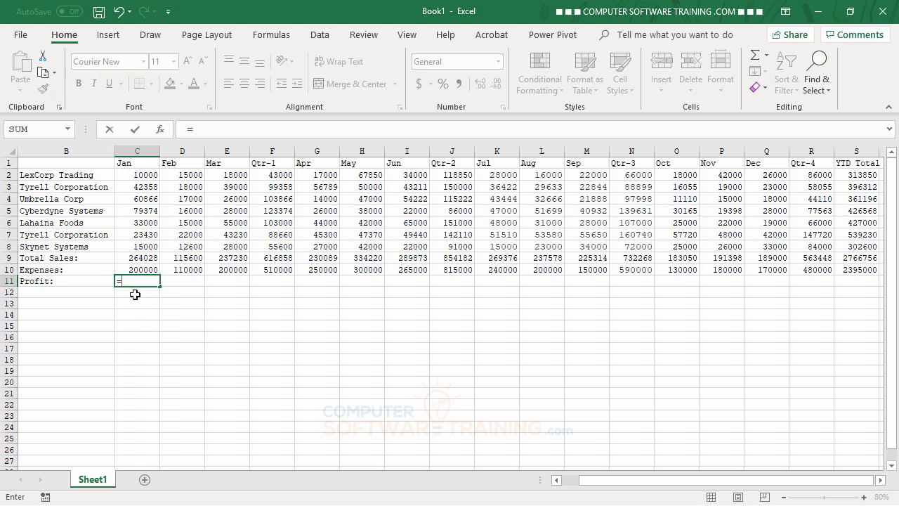
{"action": "left_click", "coordinate": [138, 257]}
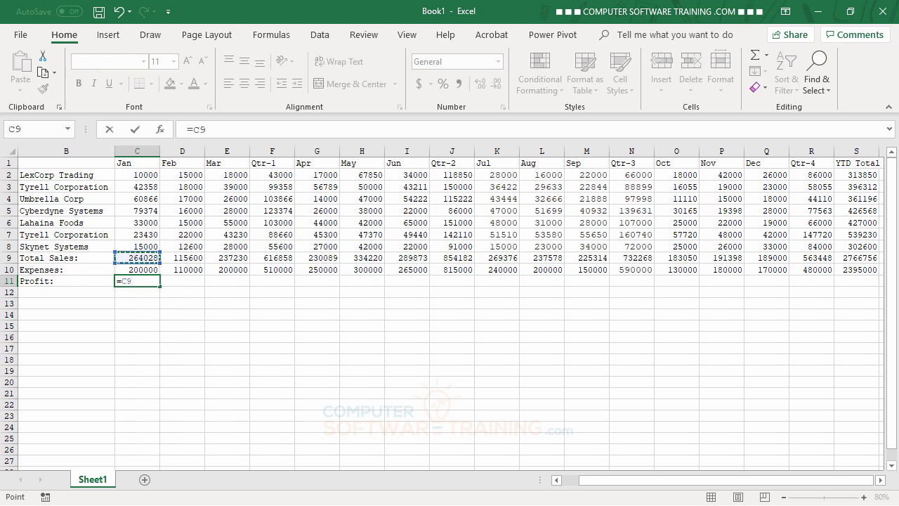
{"action": "type", "text": "-"}
{"action": "left_click", "coordinate": [141, 268]}
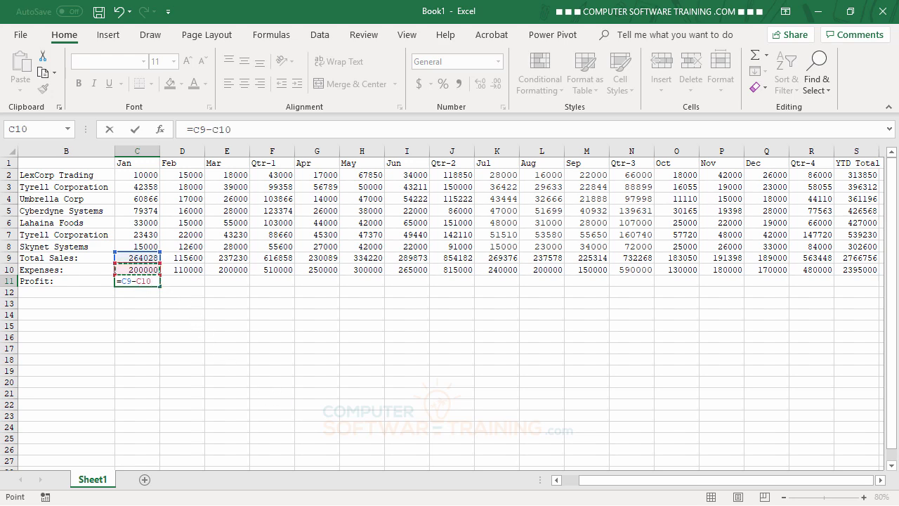
{"action": "key", "text": "Return"}
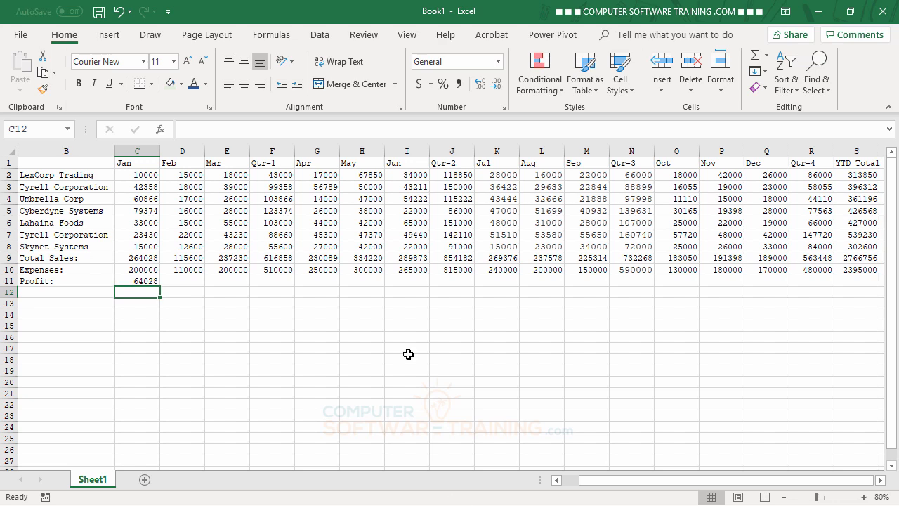
- Fill the January profit formula from C11 across row 11 to the YTD Total column and check the formula in S11
{"action": "left_click", "coordinate": [145, 283]}
{"action": "left_click_drag", "start_coordinate": [160, 289], "coordinate": [468, 286]}
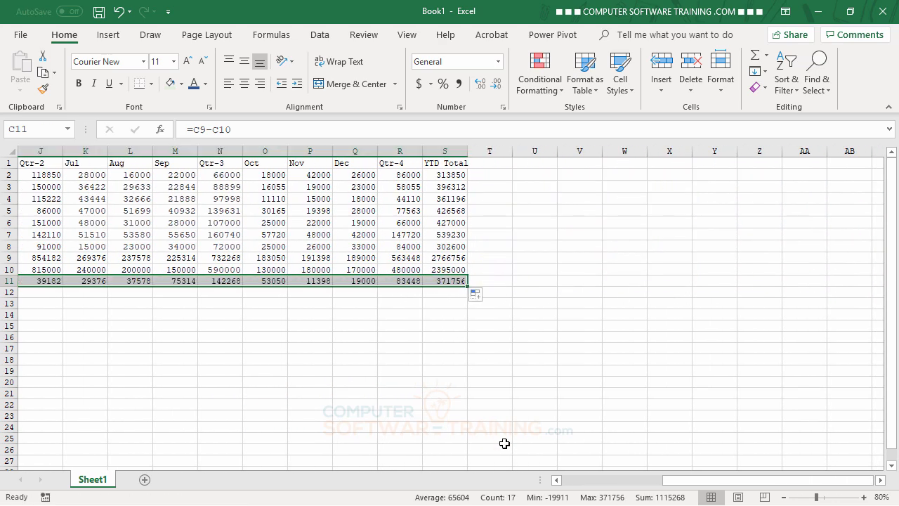
{"action": "left_click", "coordinate": [451, 381]}
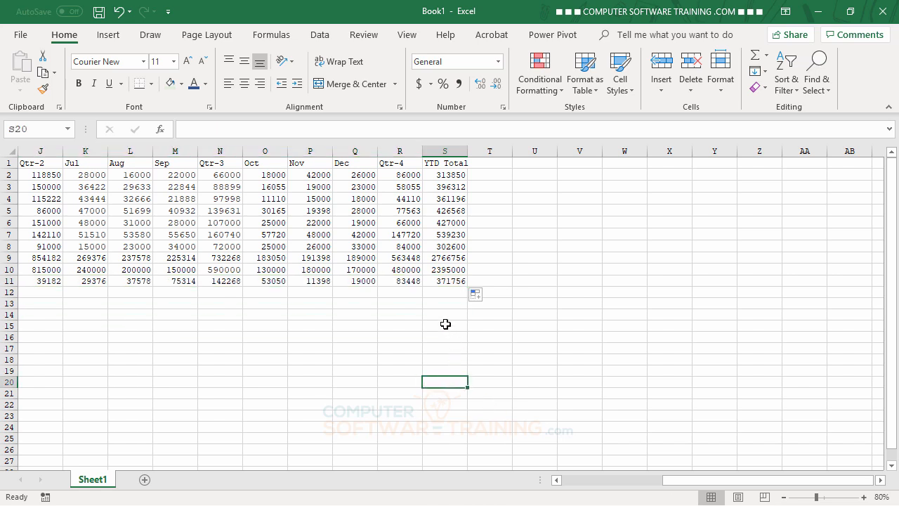
{"action": "left_click", "coordinate": [451, 282]}
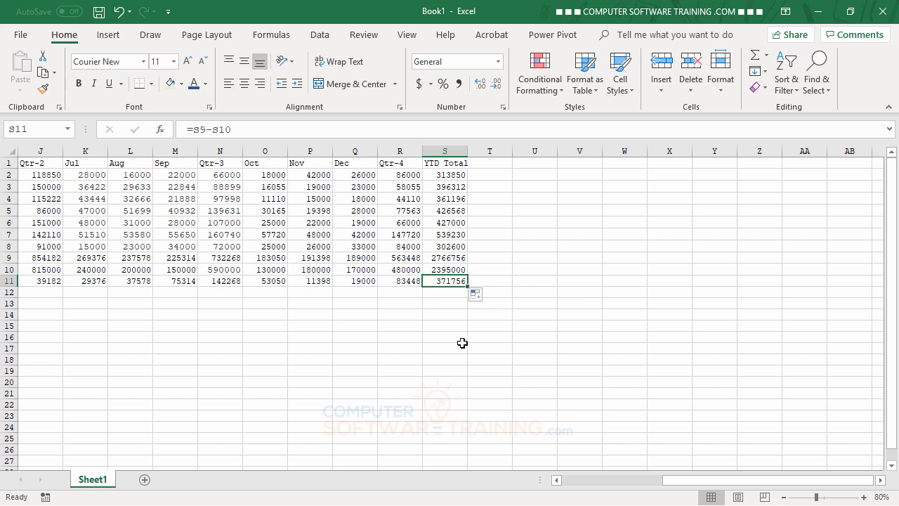
- Insert two blank rows above the month headings at the start of the sheet
{"action": "left_click_drag", "start_coordinate": [732, 482], "coordinate": [585, 494]}
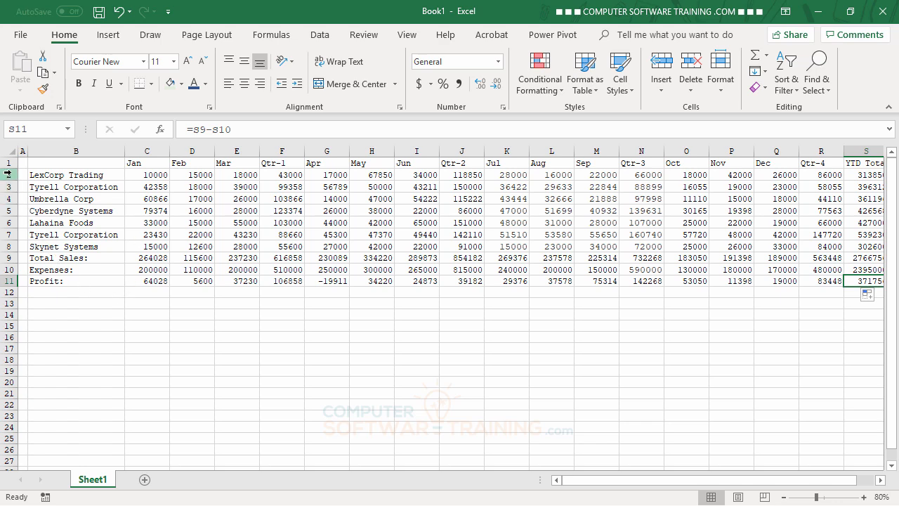
{"action": "left_click_drag", "start_coordinate": [8, 163], "coordinate": [9, 172]}
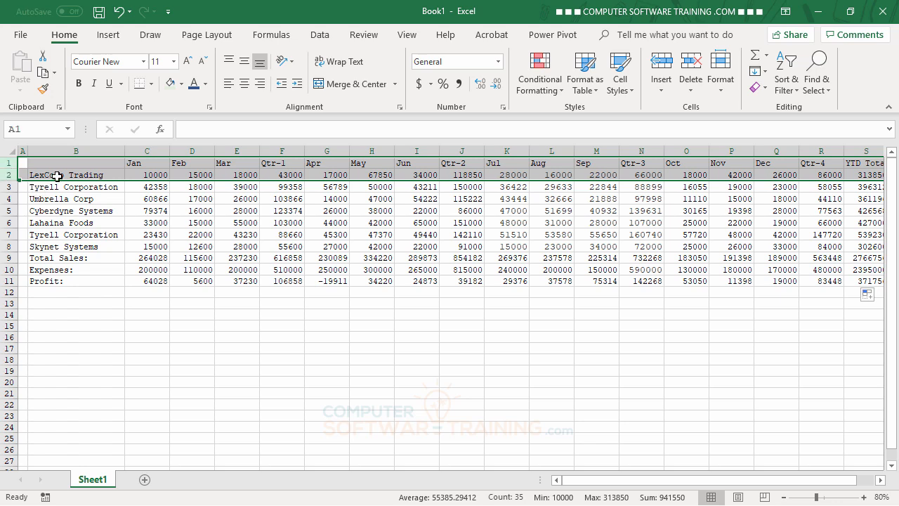
{"action": "right_click", "coordinate": [103, 174]}
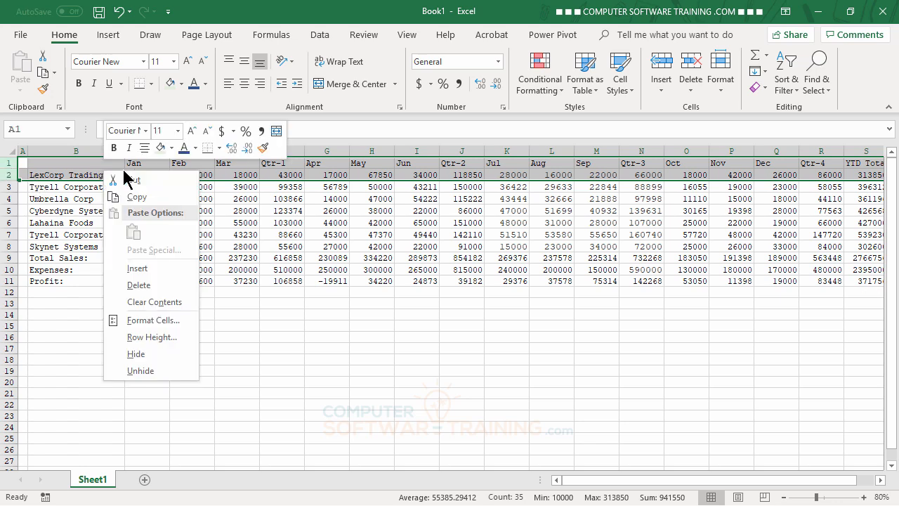
{"action": "left_click", "coordinate": [135, 273]}
{"action": "left_click", "coordinate": [161, 361]}
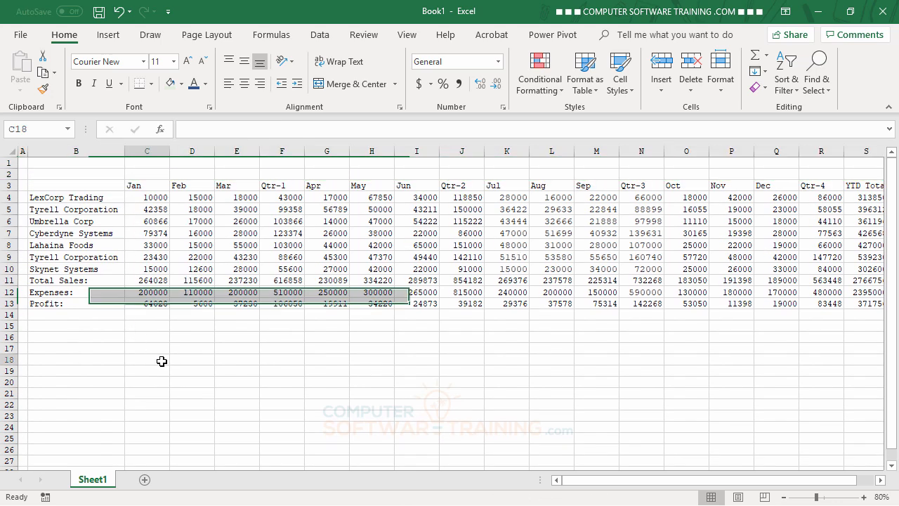
- Enter the worksheet title "Maui Surf Class Sales - 2020" in B1
{"action": "left_click", "coordinate": [63, 164]}
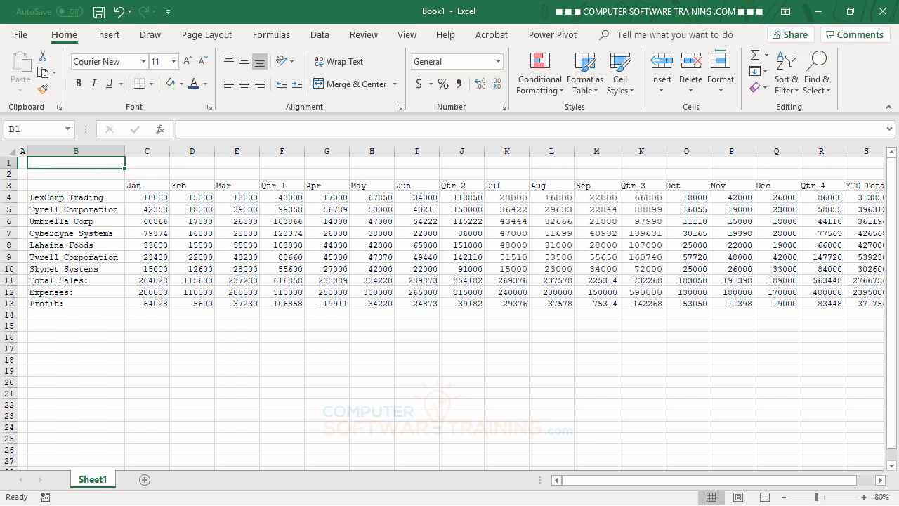
{"action": "type", "text": "Ma"}
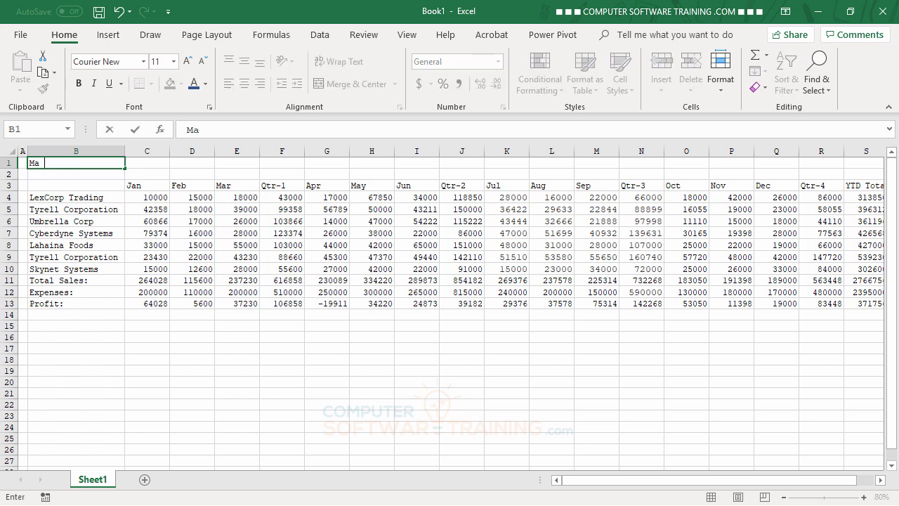
{"action": "type", "text": "ui Surf Class"}
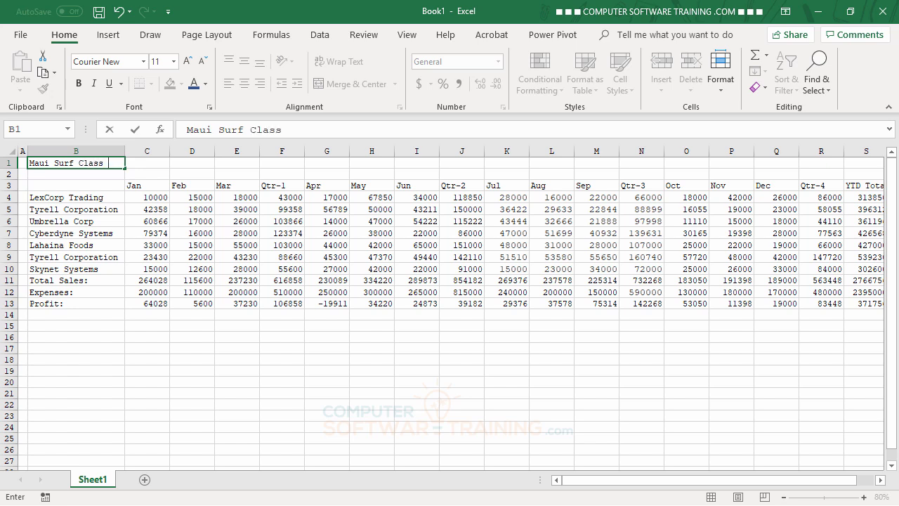
{"action": "type", "text": " Sales - 2020"}
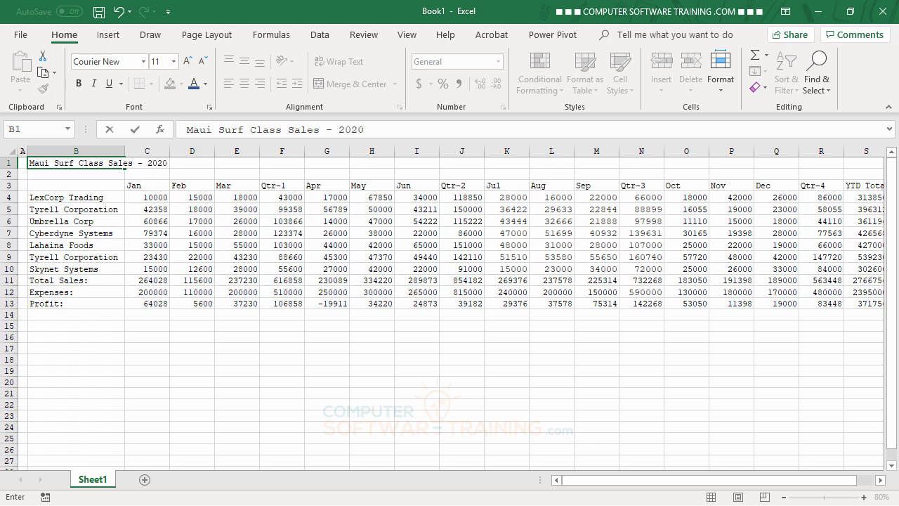
{"action": "key", "text": "Return"}
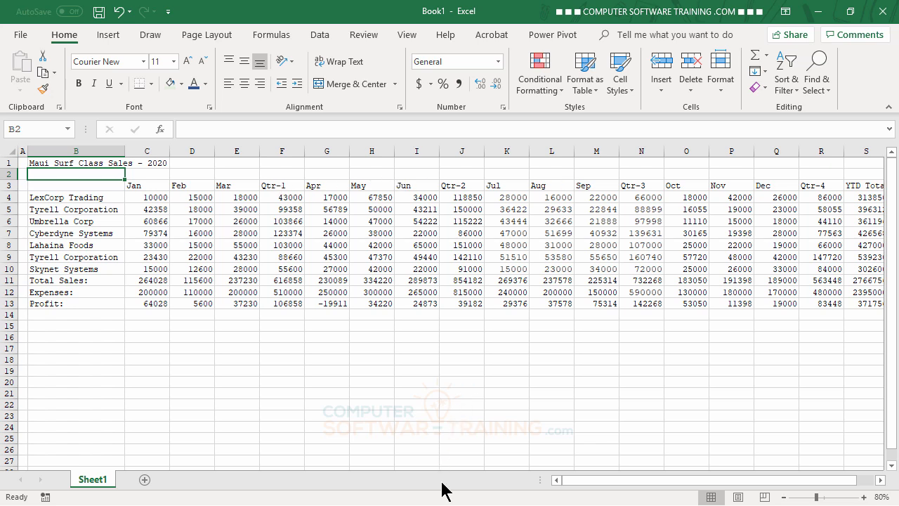
- Move the Qtr-1 heading from F3 to C2 above Jan, and enter "Total" in F3 as the column heading
{"action": "left_click", "coordinate": [279, 187]}
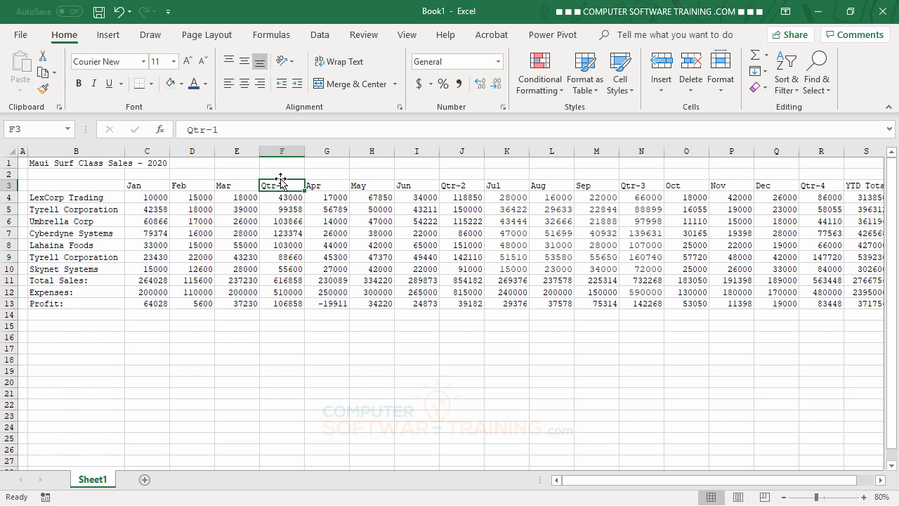
{"action": "left_click_drag", "start_coordinate": [282, 179], "coordinate": [155, 180]}
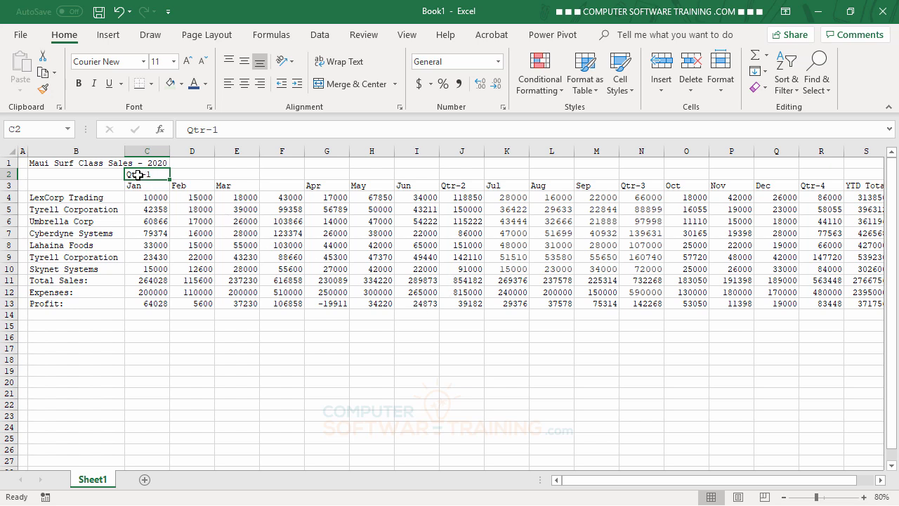
{"action": "left_click", "coordinate": [277, 187]}
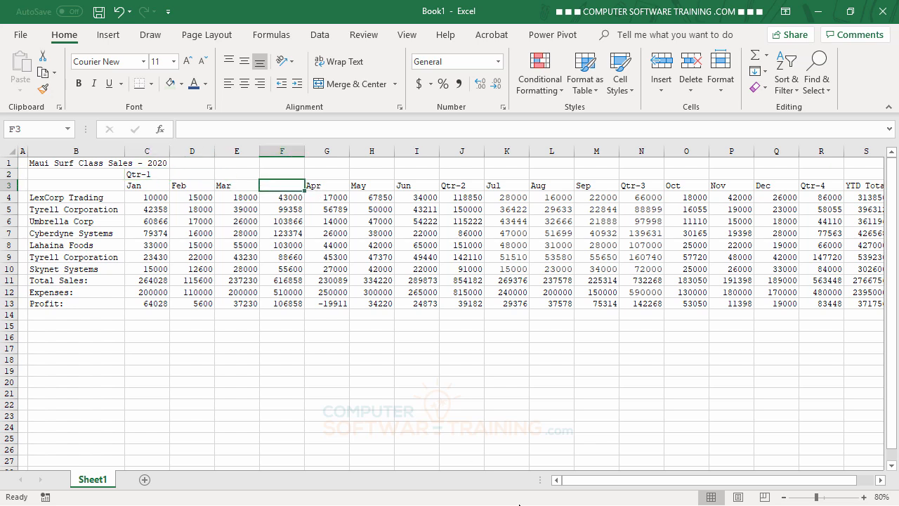
{"action": "type", "text": "Tota"}
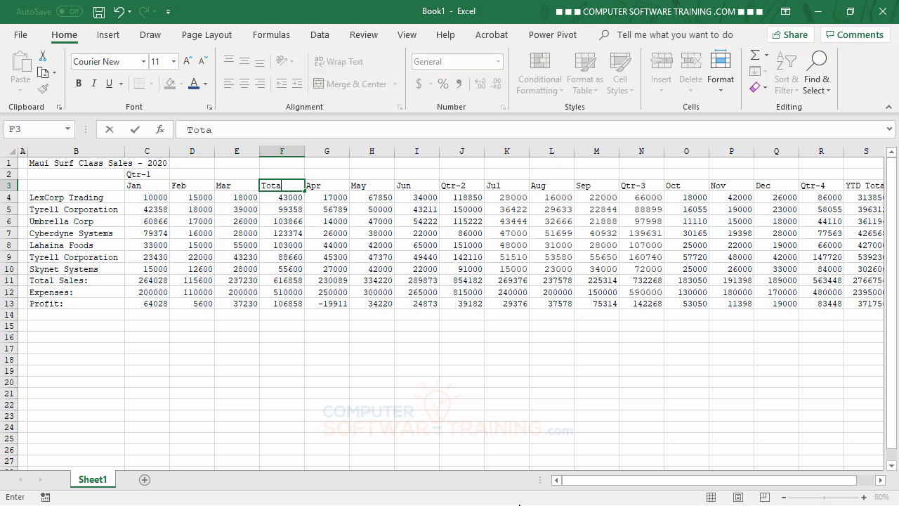
{"action": "type", "text": "l"}
{"action": "key", "text": "Return"}
{"action": "left_click", "coordinate": [519, 504]}
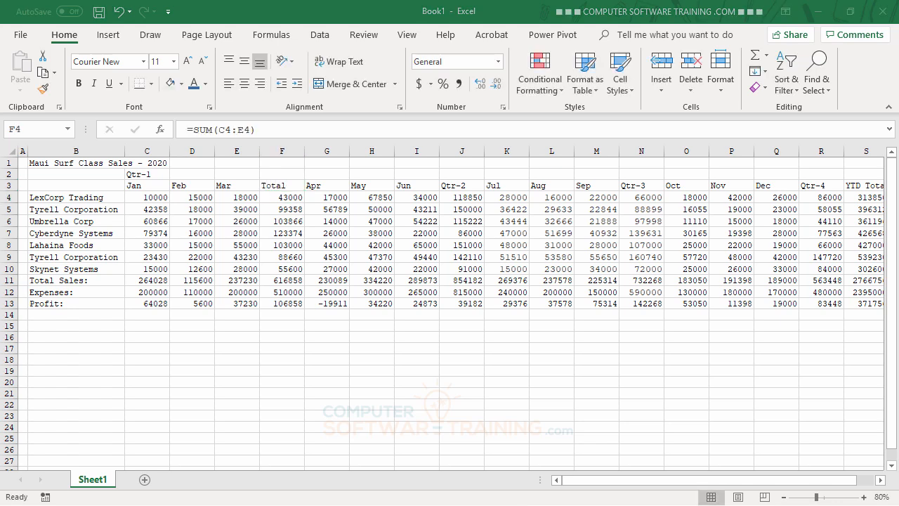
- Merge and center the Qtr-1 heading across C2:F2, over Jan through Total
{"action": "left_click", "coordinate": [145, 176]}
{"action": "left_click_drag", "start_coordinate": [144, 176], "coordinate": [271, 176]}
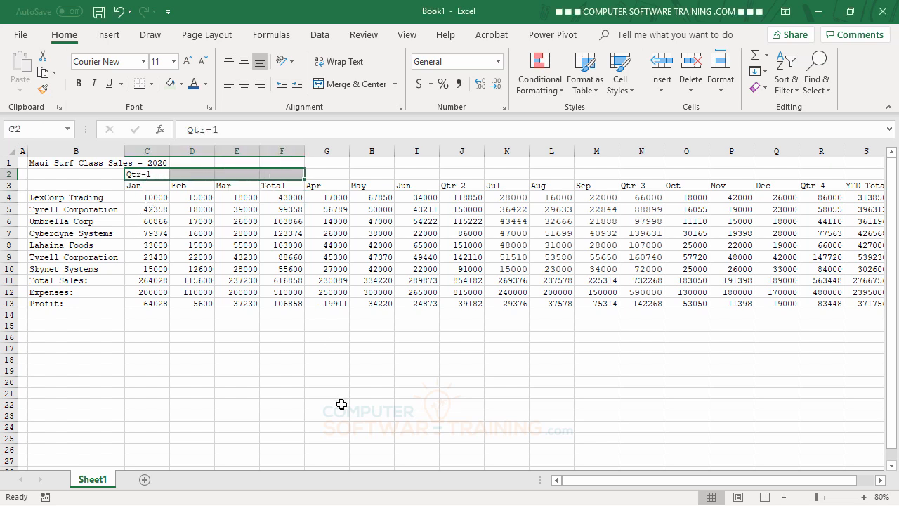
{"action": "left_click", "coordinate": [328, 87]}
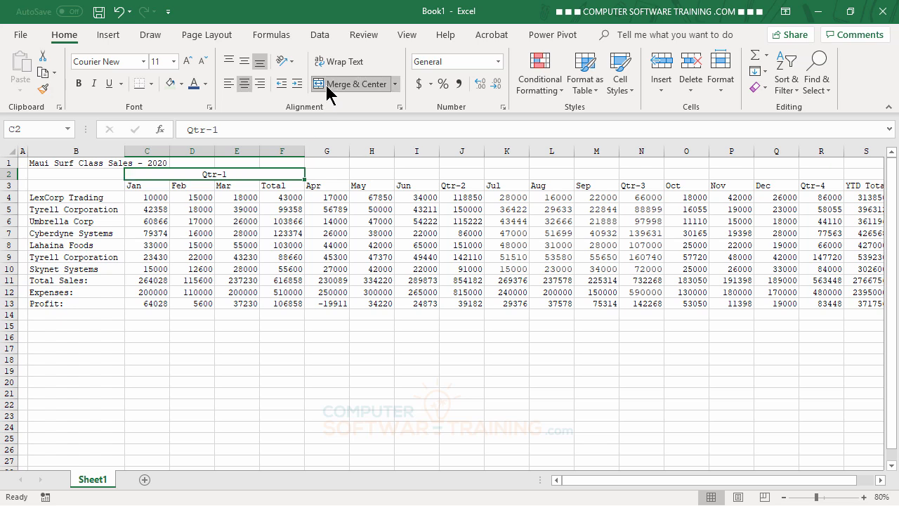
{"action": "left_click", "coordinate": [248, 269]}
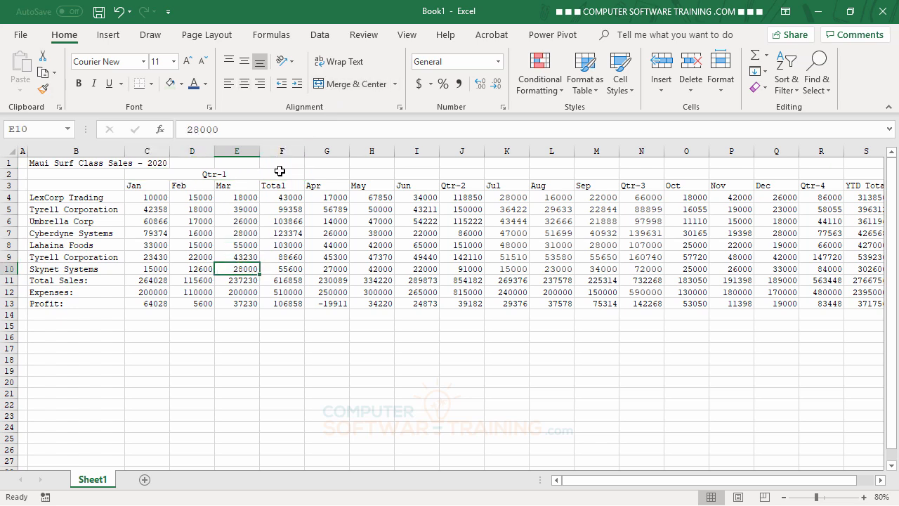
- Move the Qtr-2 heading from J3 to G2 above Apr, and merge and center it across G2:J2
{"action": "left_click", "coordinate": [458, 189]}
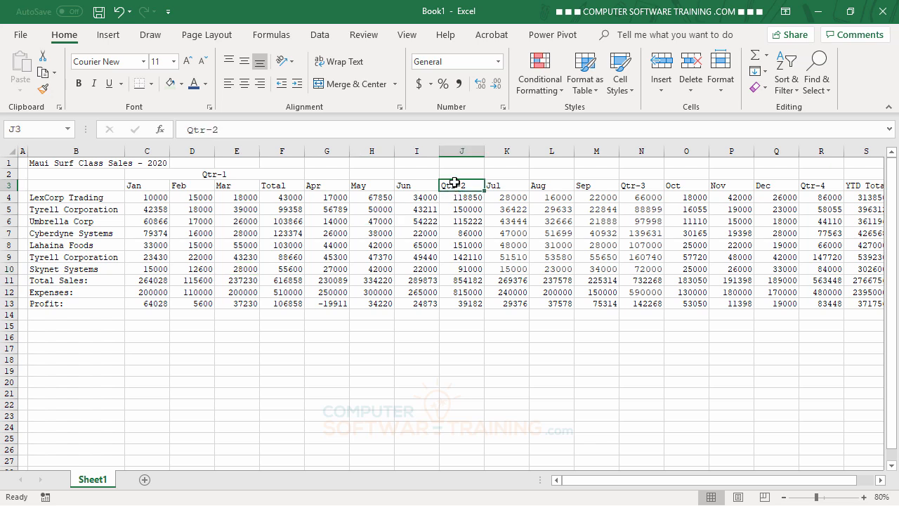
{"action": "mouse_move", "coordinate": [442, 184]}
{"action": "left_mouse_down"}
{"action": "mouse_move", "coordinate": [346, 184]}
{"action": "mouse_move", "coordinate": [342, 175]}
{"action": "mouse_move", "coordinate": [453, 173]}
{"action": "left_mouse_up"}
{"action": "right_click", "coordinate": [452, 174]}
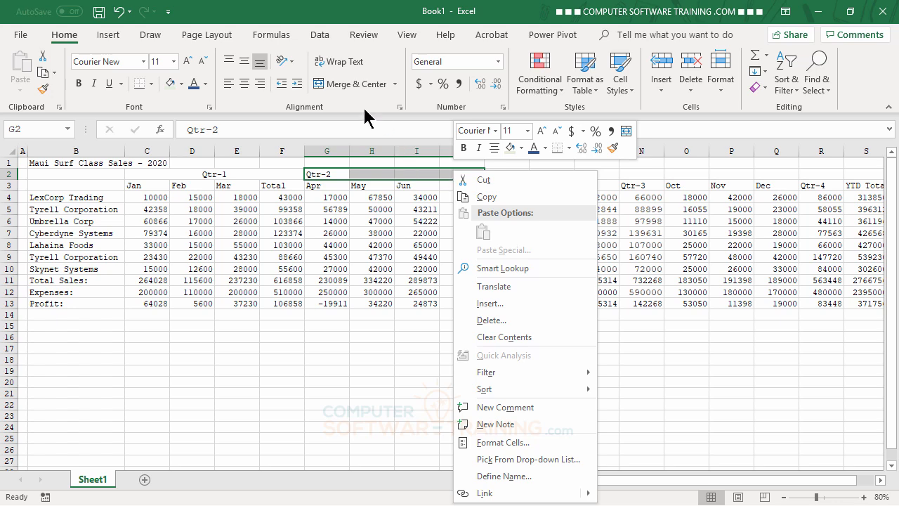
{"action": "left_click", "coordinate": [349, 86]}
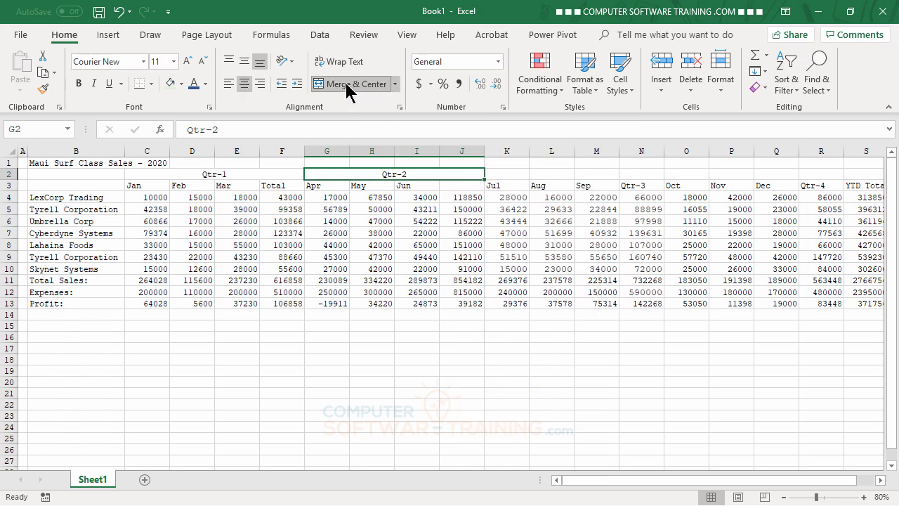
- Enter "Total" in J3 as the heading of the second-quarter total column
{"action": "left_click", "coordinate": [456, 187]}
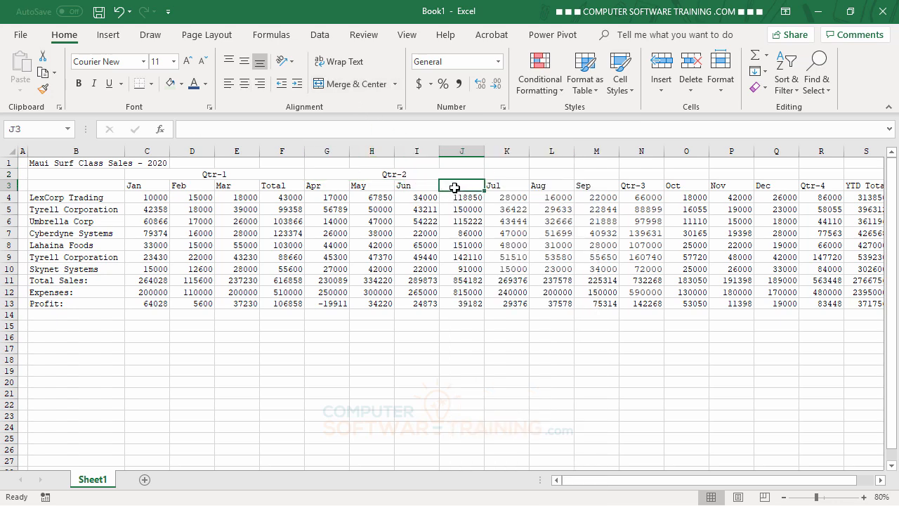
{"action": "type", "text": "Total"}
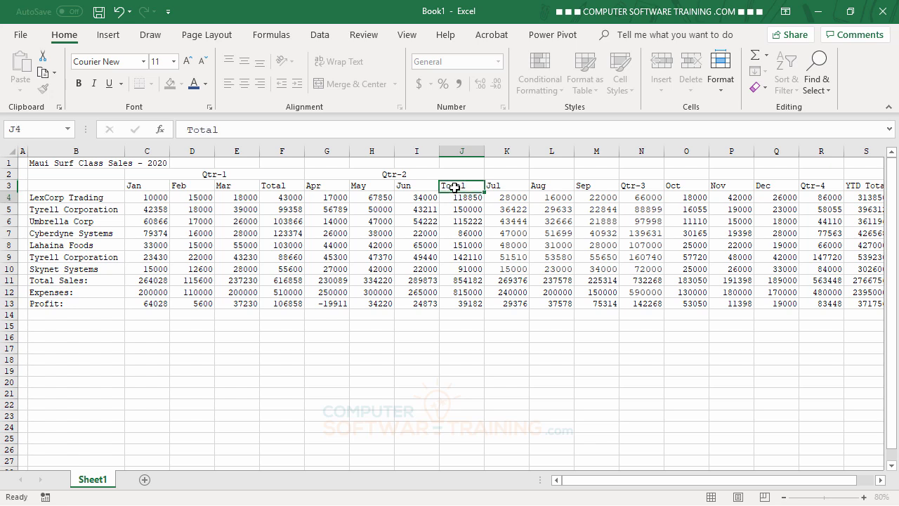
{"action": "key", "text": "Return"}
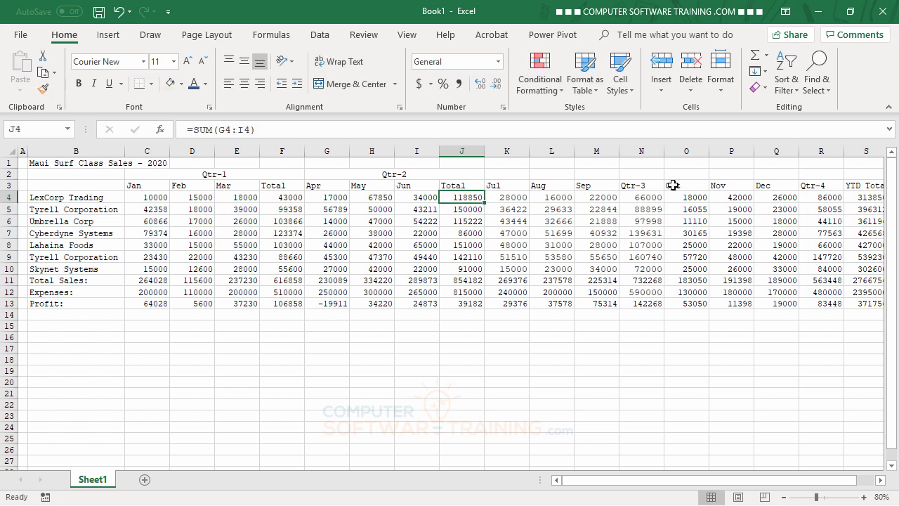
- Move the Qtr-3 heading from N3 to K2 above Jul, and merge and center it across K2:N2
{"action": "left_click", "coordinate": [641, 184]}
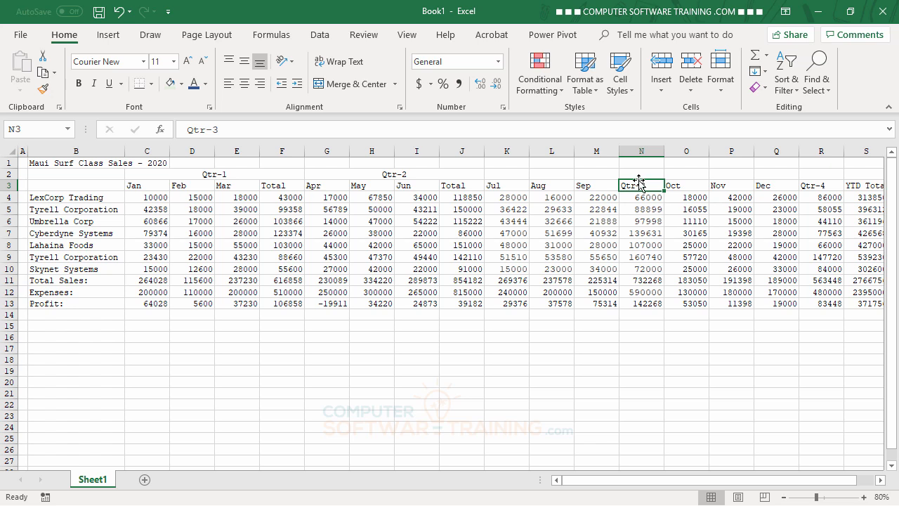
{"action": "mouse_move", "coordinate": [641, 182]}
{"action": "left_mouse_down"}
{"action": "mouse_move", "coordinate": [516, 175]}
{"action": "mouse_move", "coordinate": [628, 170]}
{"action": "left_mouse_up"}
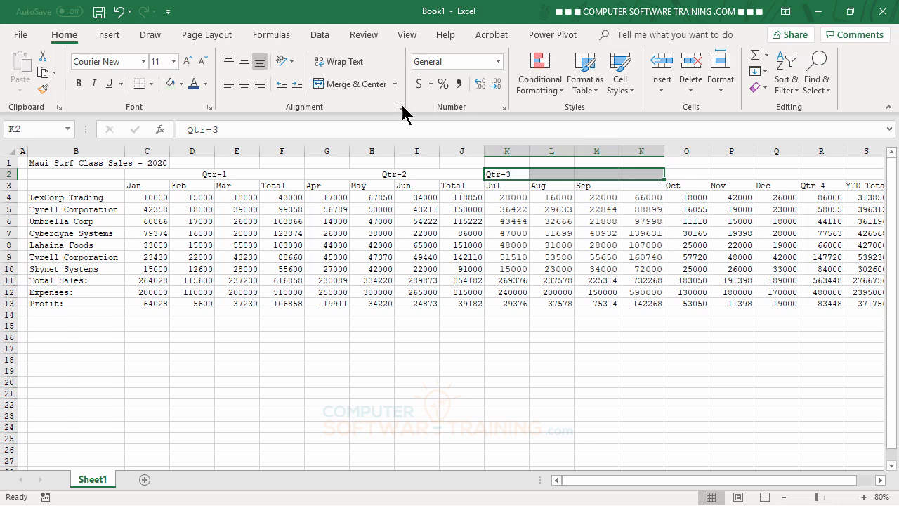
{"action": "left_click", "coordinate": [352, 85]}
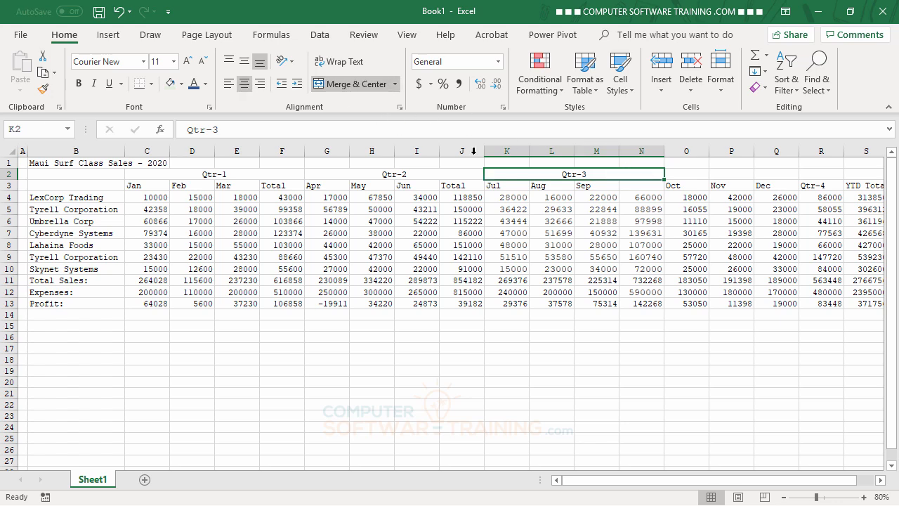
- Enter "Total" in N3 as the heading of the third-quarter total column
{"action": "left_click", "coordinate": [636, 186]}
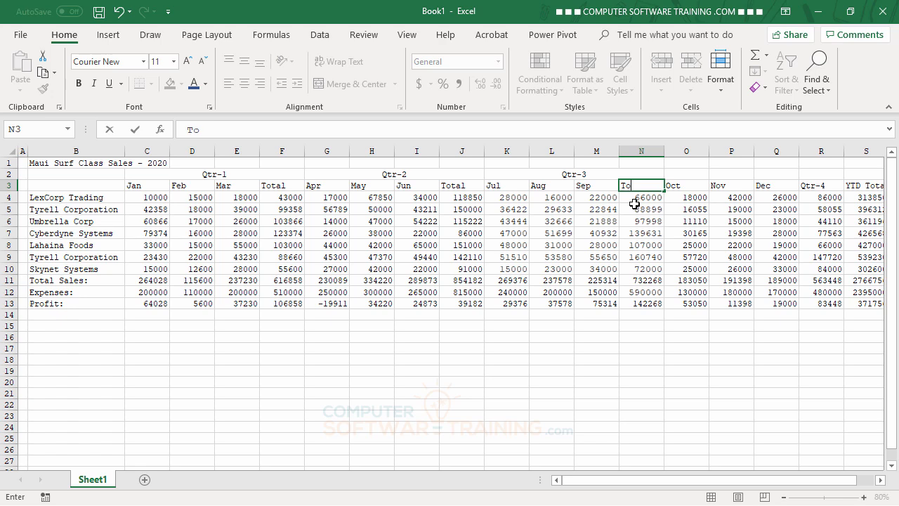
{"action": "type", "text": "l"}
{"action": "key", "text": "Return"}
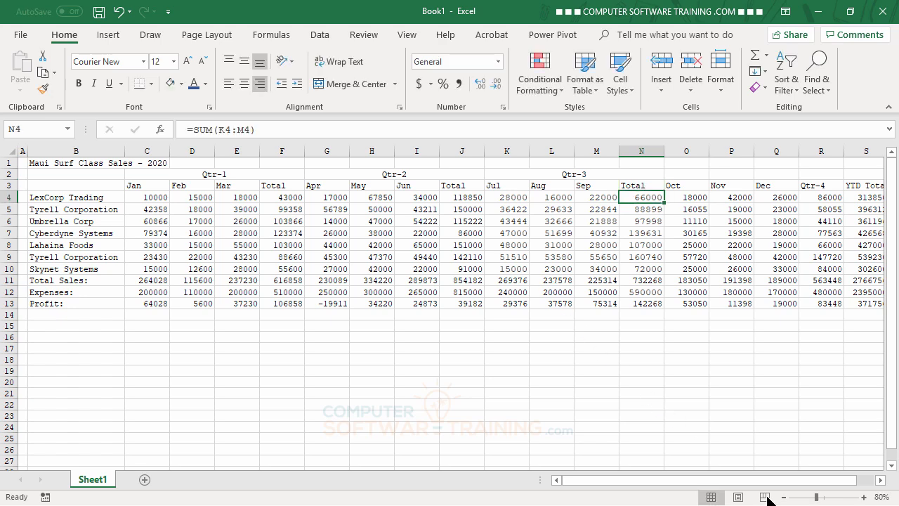
- Move the Qtr-4 heading from R3 to O2 above Oct, and merge and center it across O2:R2
{"action": "left_click", "coordinate": [881, 481]}
{"action": "left_click", "coordinate": [881, 481]}
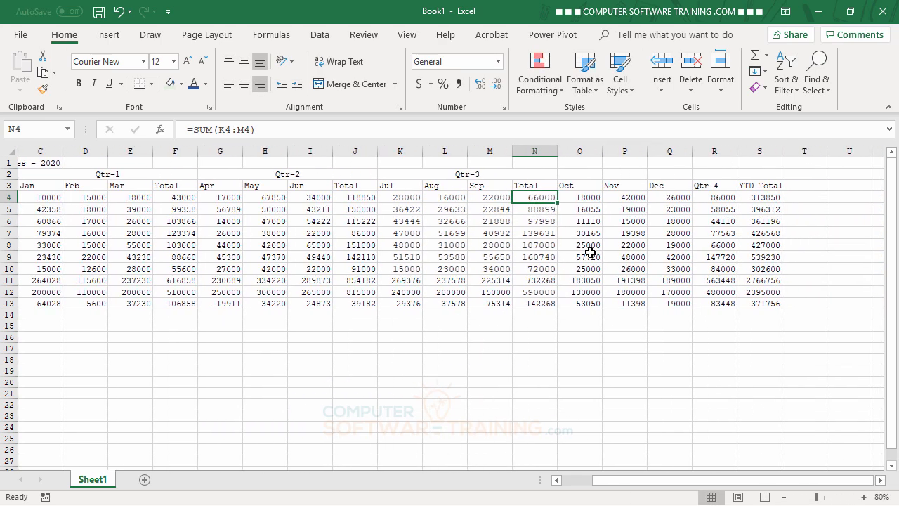
{"action": "left_click", "coordinate": [704, 186]}
{"action": "mouse_move", "coordinate": [703, 181]}
{"action": "left_mouse_down"}
{"action": "mouse_move", "coordinate": [603, 184]}
{"action": "mouse_move", "coordinate": [577, 172]}
{"action": "mouse_move", "coordinate": [700, 174]}
{"action": "left_mouse_up"}
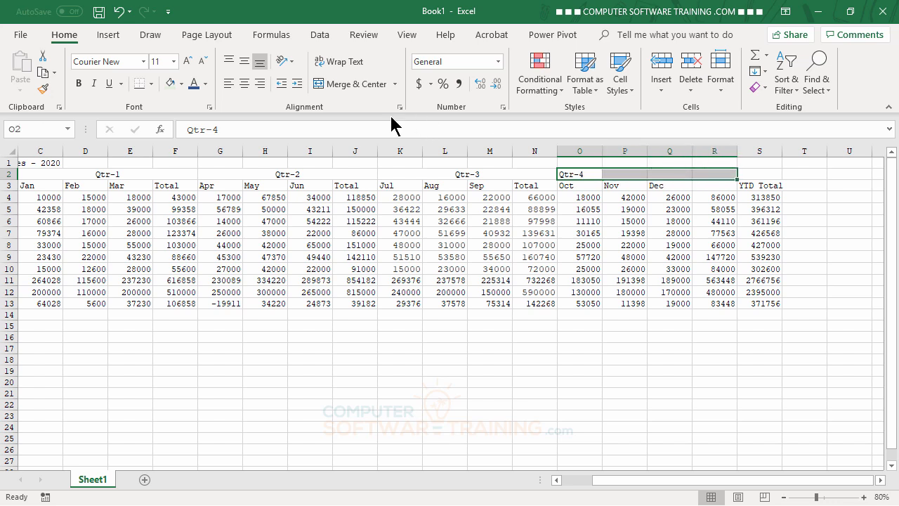
{"action": "left_click", "coordinate": [358, 87]}
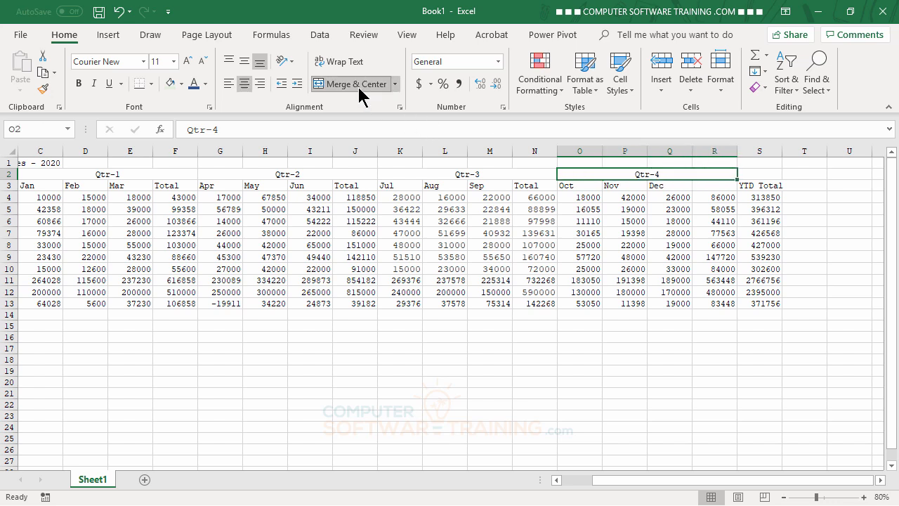
- Enter "Total" in R3 as the heading of the fourth-quarter total column
{"action": "left_click", "coordinate": [706, 187]}
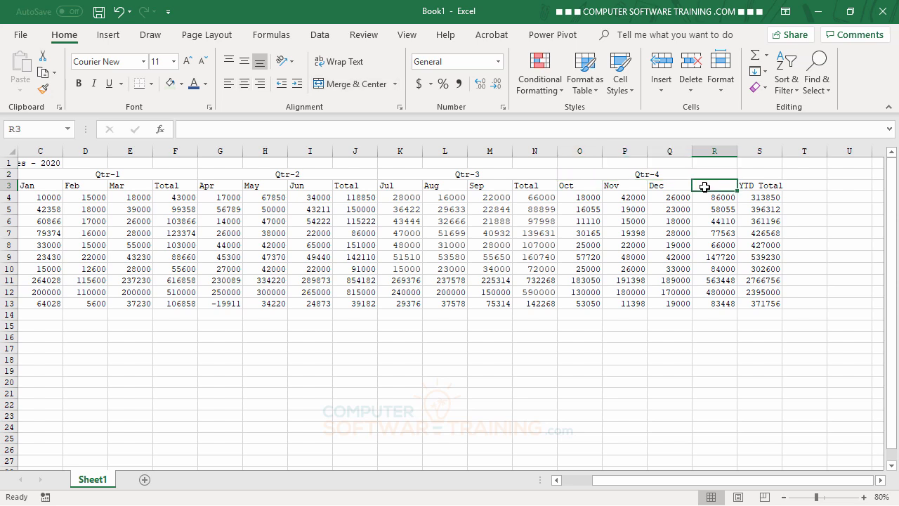
{"action": "type", "text": "Total"}
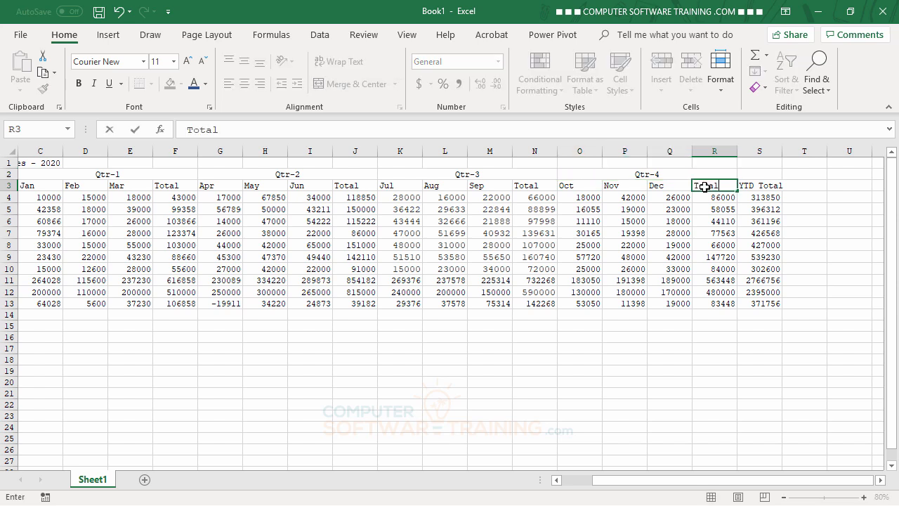
{"action": "key", "text": "Return"}
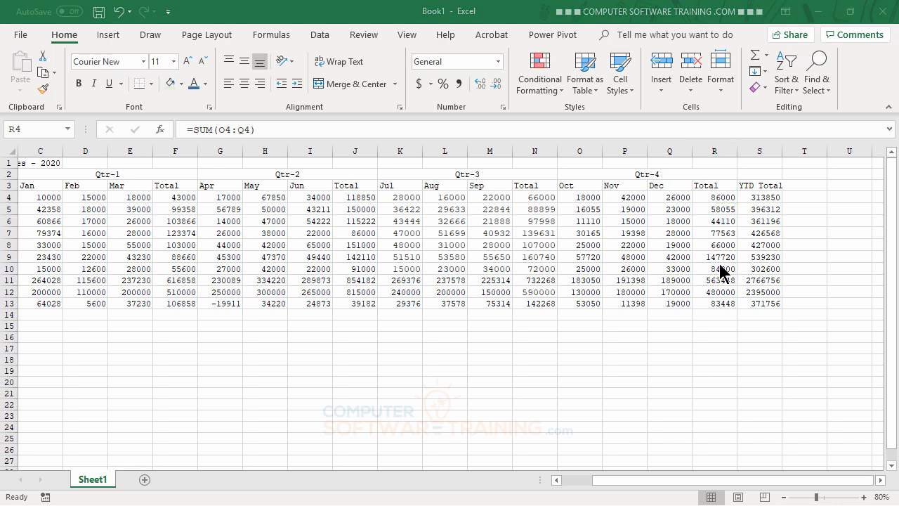
- Merge and center the title "Maui Surf Class Sales - 2020" across B1:S1, over the full width of the data
{"action": "left_click_drag", "start_coordinate": [700, 480], "coordinate": [565, 480]}
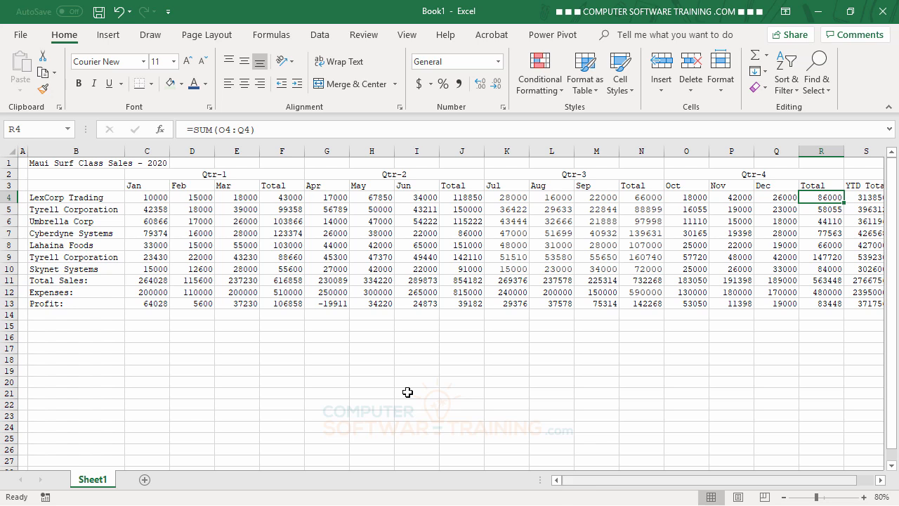
{"action": "left_click", "coordinate": [51, 163]}
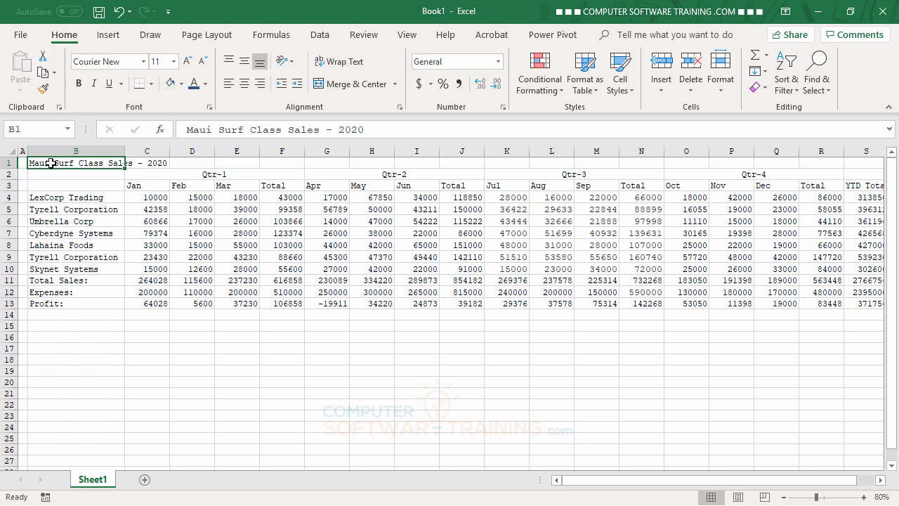
{"action": "left_click_drag", "start_coordinate": [84, 166], "coordinate": [755, 166]}
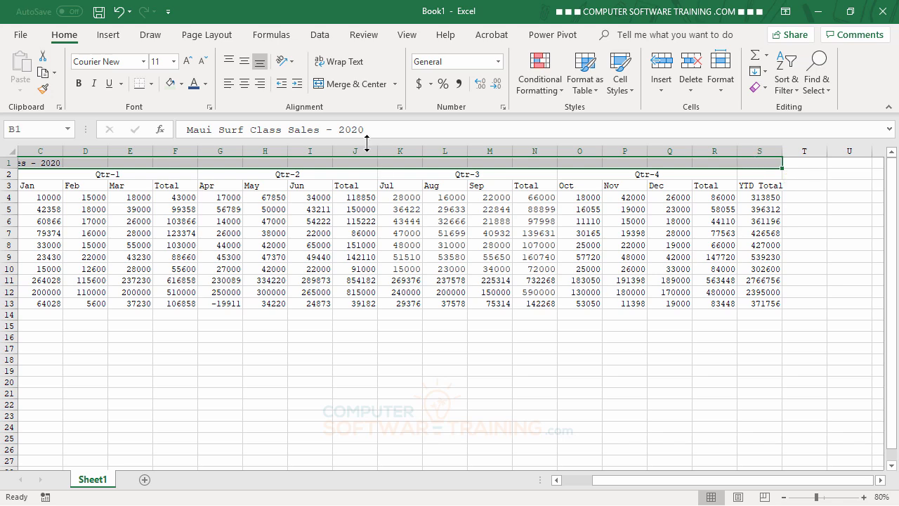
{"action": "left_click", "coordinate": [345, 89]}
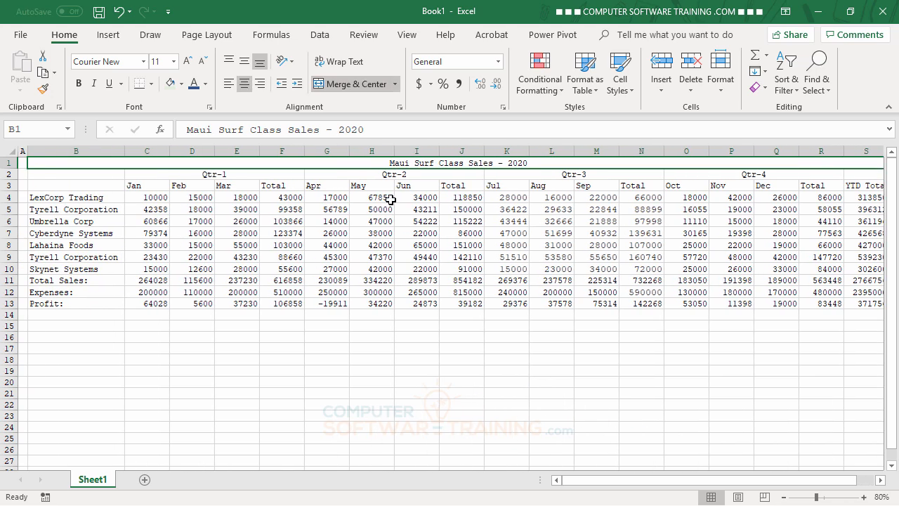
- Increase the worksheet title's font size to 18 and make it bold
{"action": "left_click", "coordinate": [187, 61]}
{"action": "left_click", "coordinate": [187, 61]}
{"action": "left_click", "coordinate": [187, 61]}
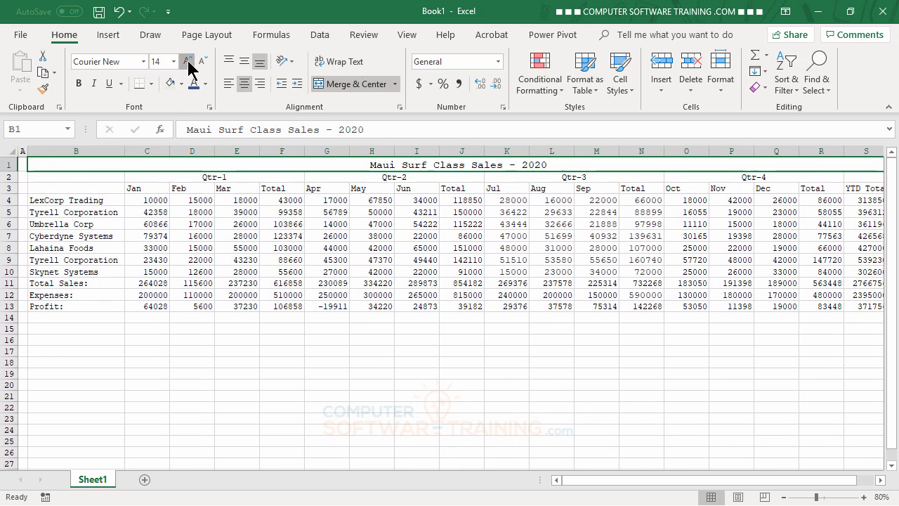
{"action": "left_click", "coordinate": [186, 61]}
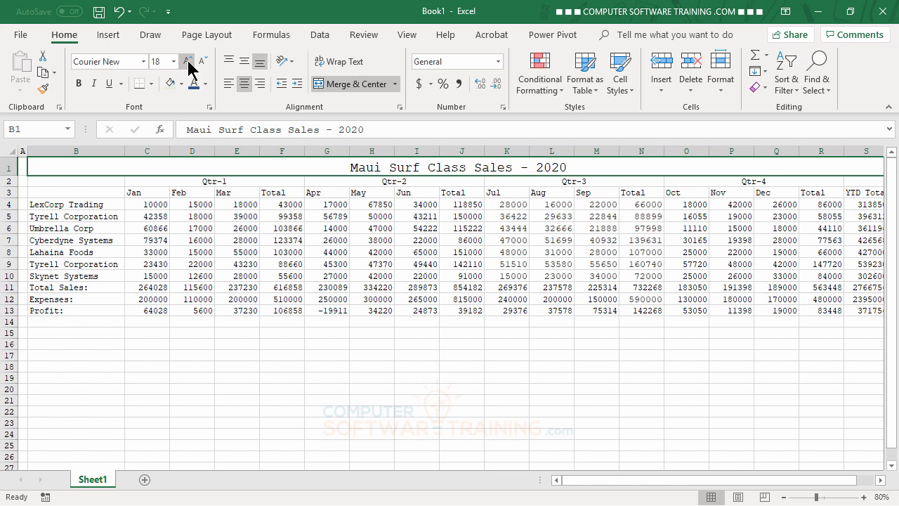
{"action": "left_click", "coordinate": [79, 85]}
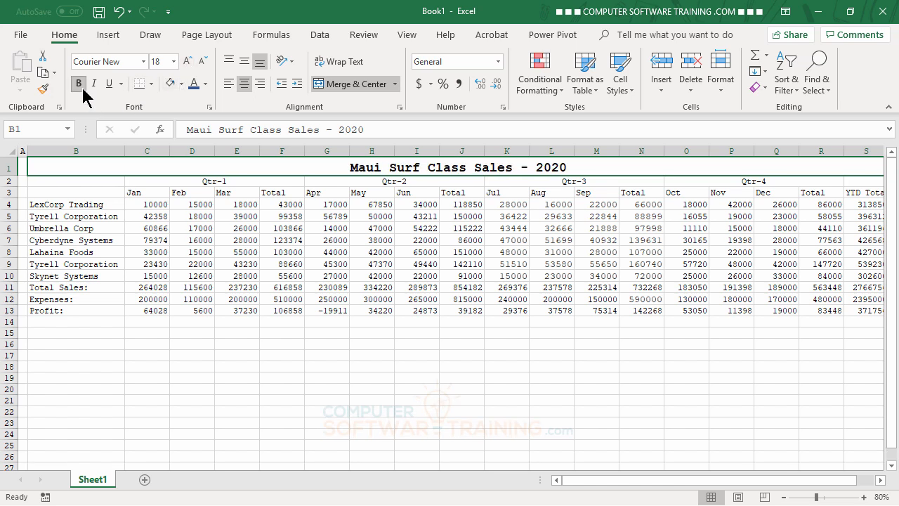
{"action": "left_click", "coordinate": [379, 346]}
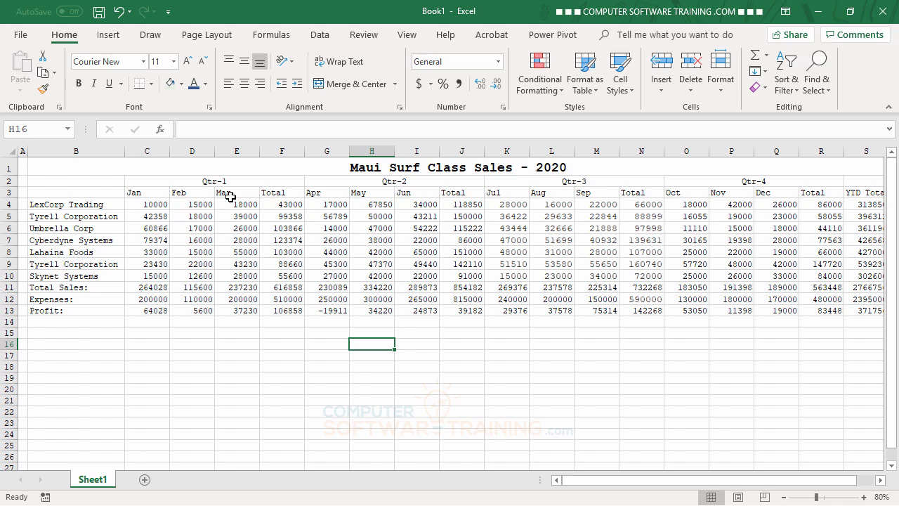
- Set the four quarter headings in row 2 to font size 12 and bold
{"action": "left_click_drag", "start_coordinate": [173, 181], "coordinate": [652, 179]}
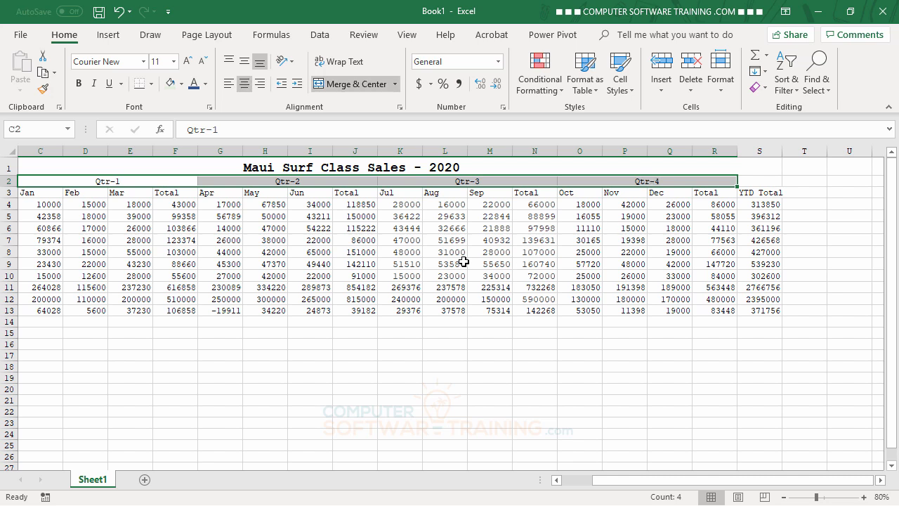
{"action": "left_click", "coordinate": [188, 61]}
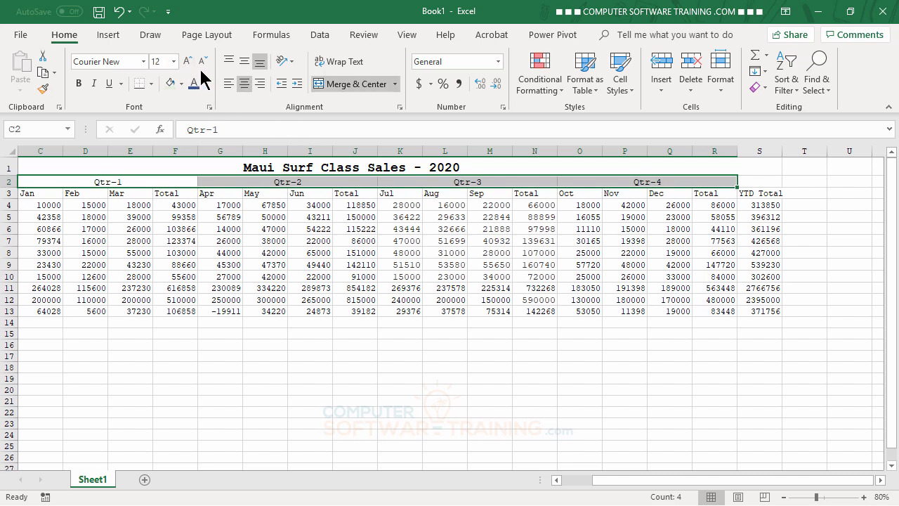
{"action": "left_click", "coordinate": [79, 84]}
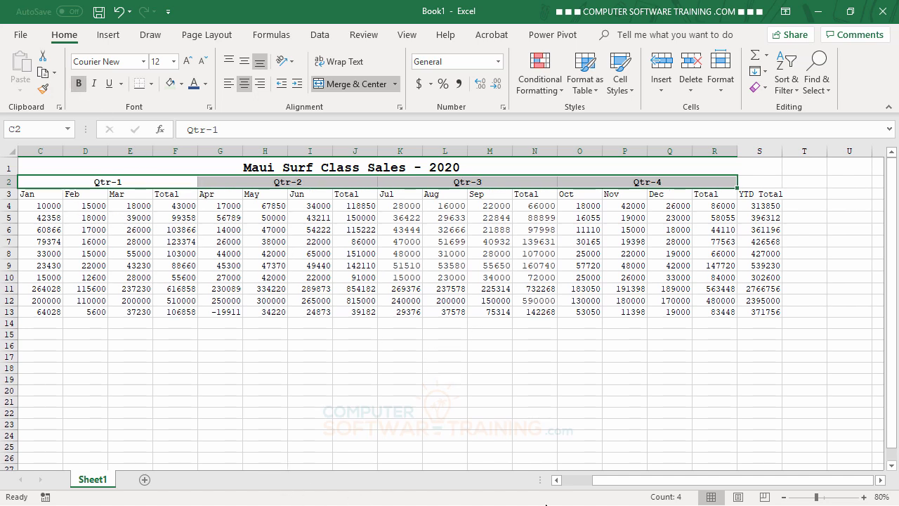
- Center and bold the month, Total and YTD Total headings in C3:S3
{"action": "left_click_drag", "start_coordinate": [652, 484], "coordinate": [622, 485]}
{"action": "left_click_drag", "start_coordinate": [137, 197], "coordinate": [759, 196]}
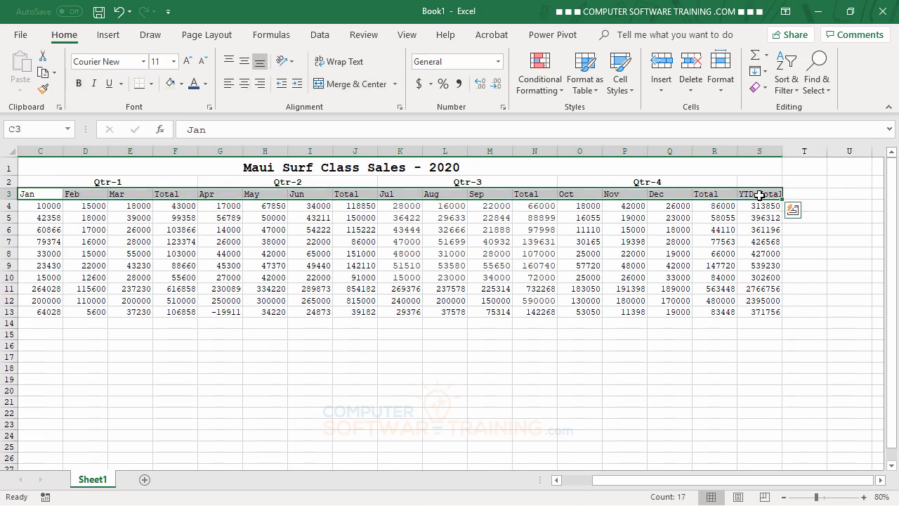
{"action": "left_click", "coordinate": [245, 85]}
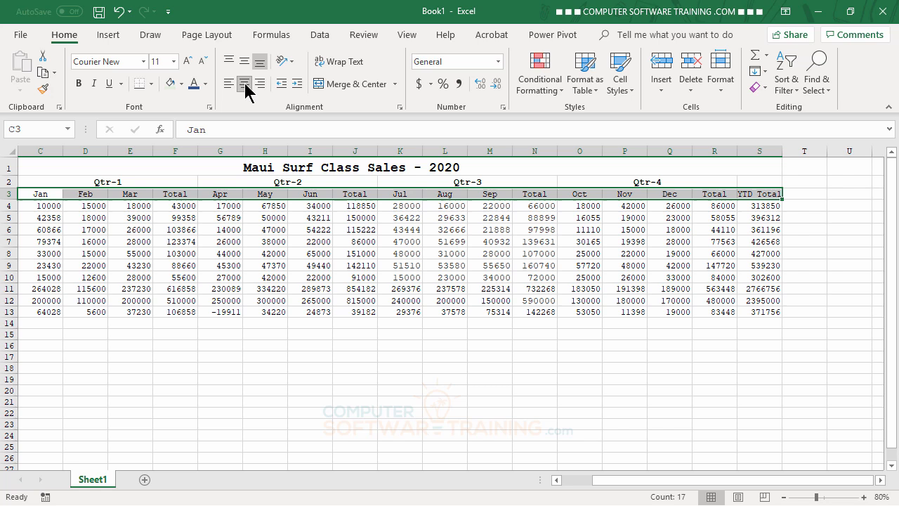
{"action": "left_click", "coordinate": [79, 83]}
{"action": "left_click", "coordinate": [379, 350]}
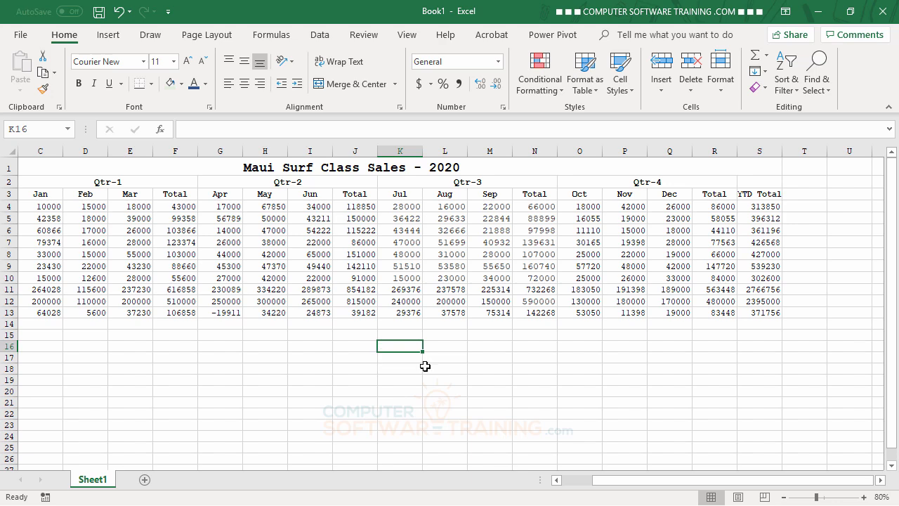
- Format all the figures in C4:S13 in comma style with no decimal places
{"action": "left_click_drag", "start_coordinate": [607, 483], "coordinate": [573, 485]}
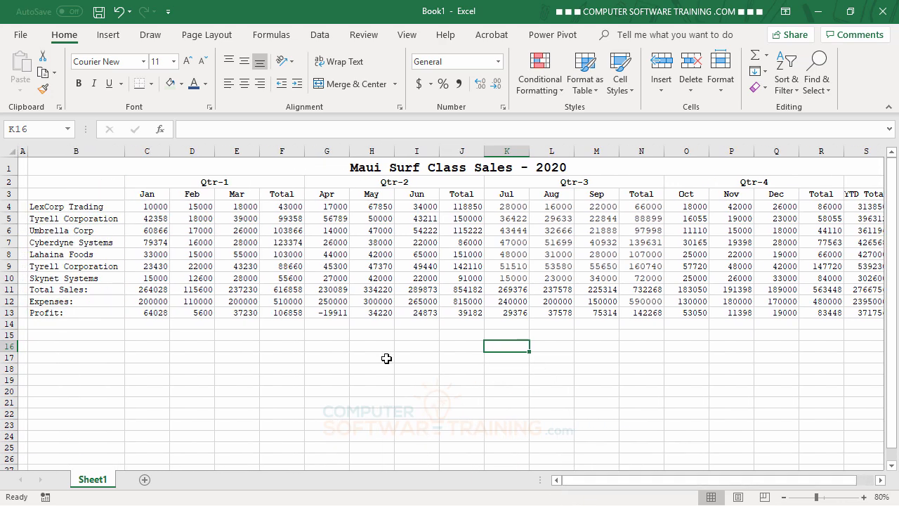
{"action": "left_click_drag", "start_coordinate": [144, 207], "coordinate": [746, 311]}
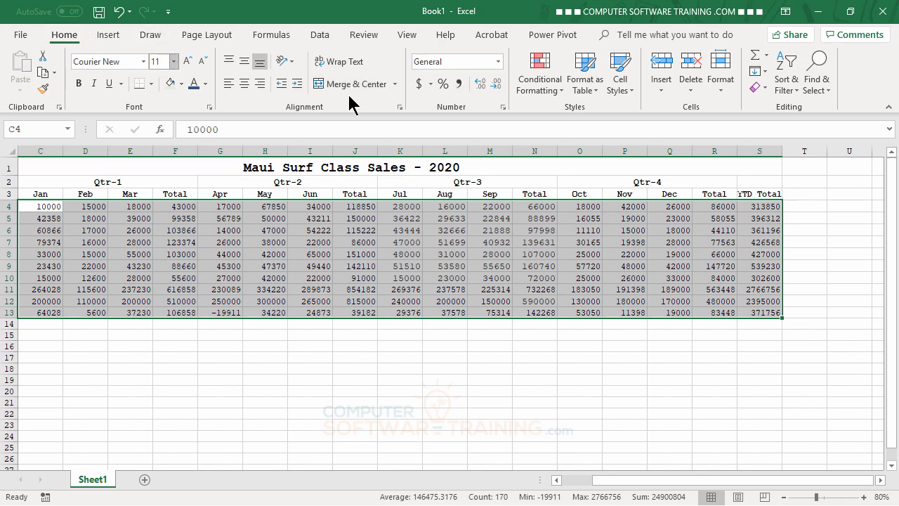
{"action": "left_click", "coordinate": [459, 84]}
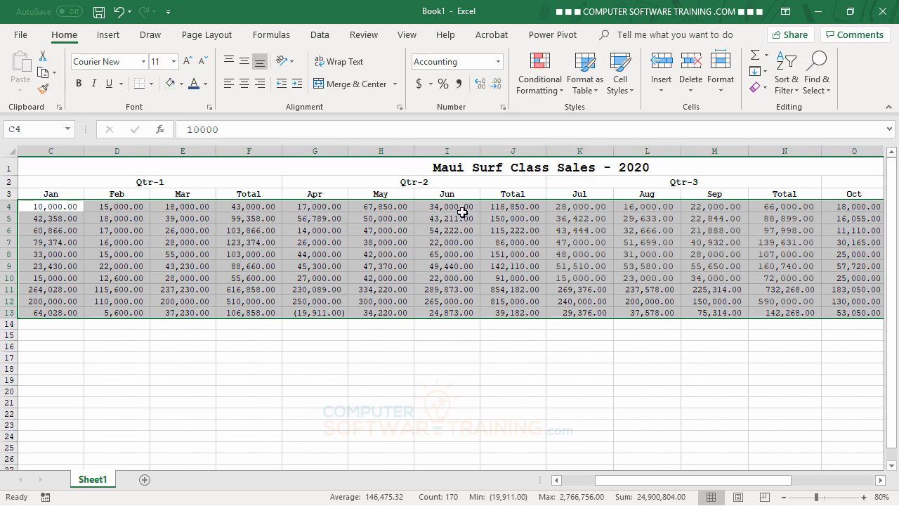
{"action": "left_click", "coordinate": [497, 89]}
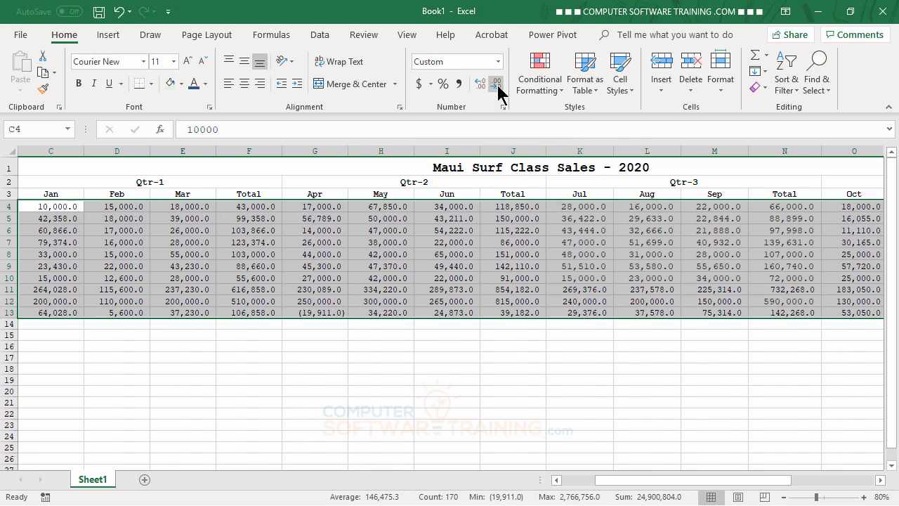
{"action": "left_click", "coordinate": [498, 89]}
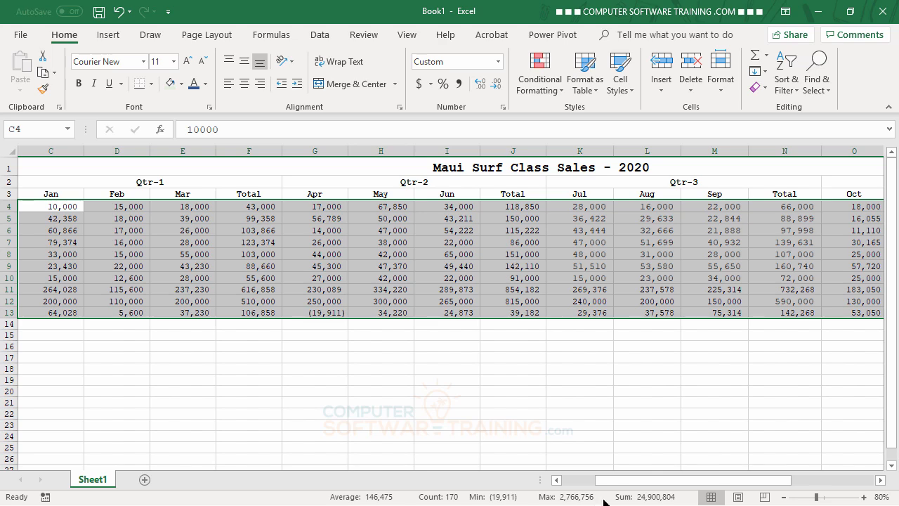
- Narrow all the worksheet's columns to fit their contents
{"action": "left_click_drag", "start_coordinate": [662, 489], "coordinate": [634, 490]}
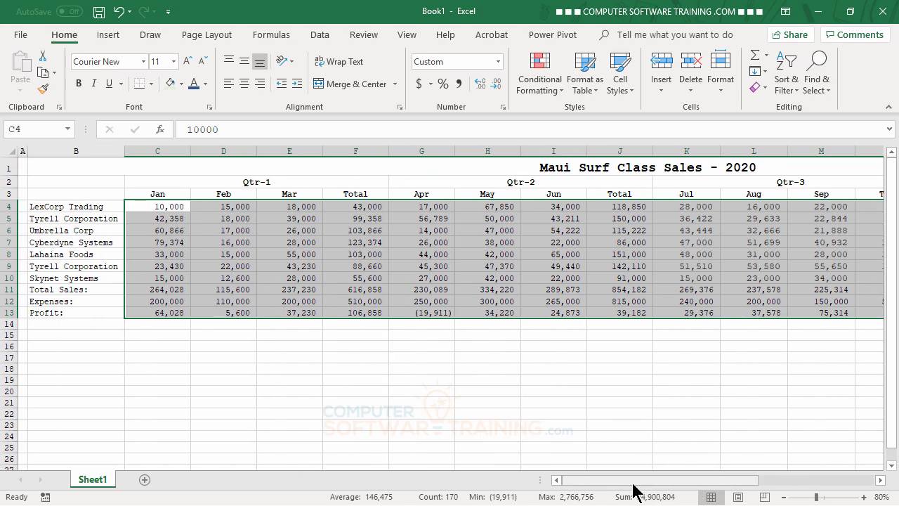
{"action": "left_click", "coordinate": [12, 152]}
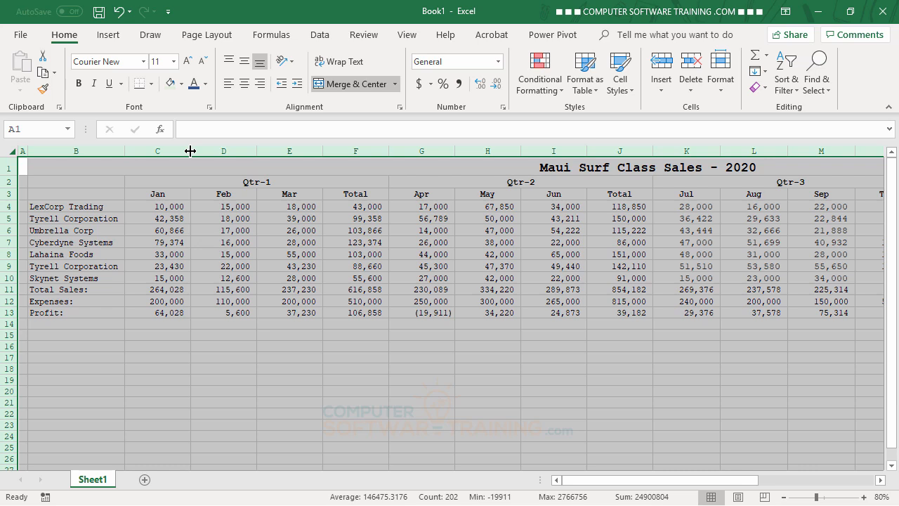
{"action": "left_click_drag", "start_coordinate": [190, 150], "coordinate": [175, 150]}
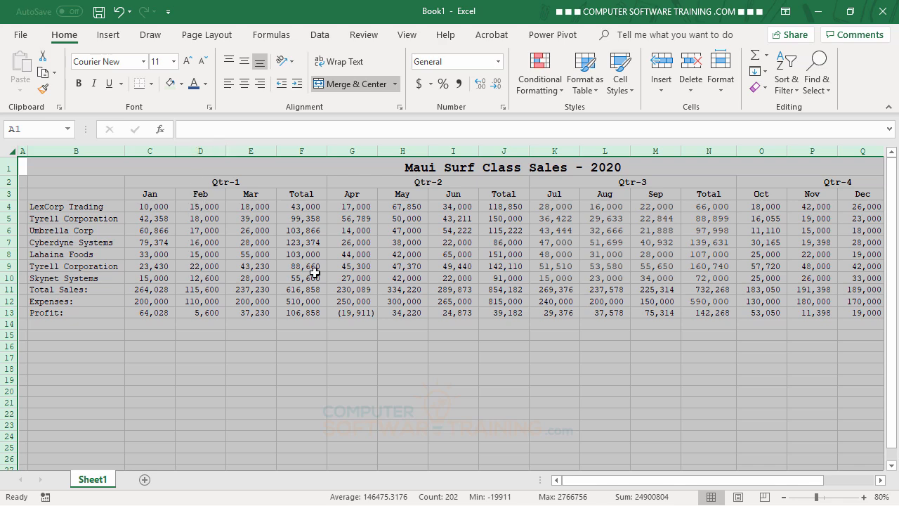
{"action": "left_click", "coordinate": [357, 275]}
- Fill the merged title cell in row 1 with light gray
{"action": "left_click", "coordinate": [342, 170]}
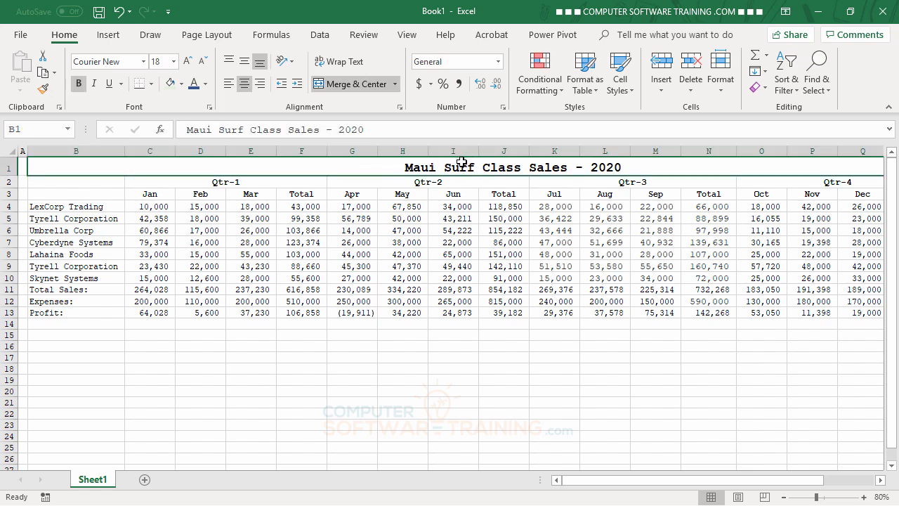
{"action": "left_click", "coordinate": [182, 87]}
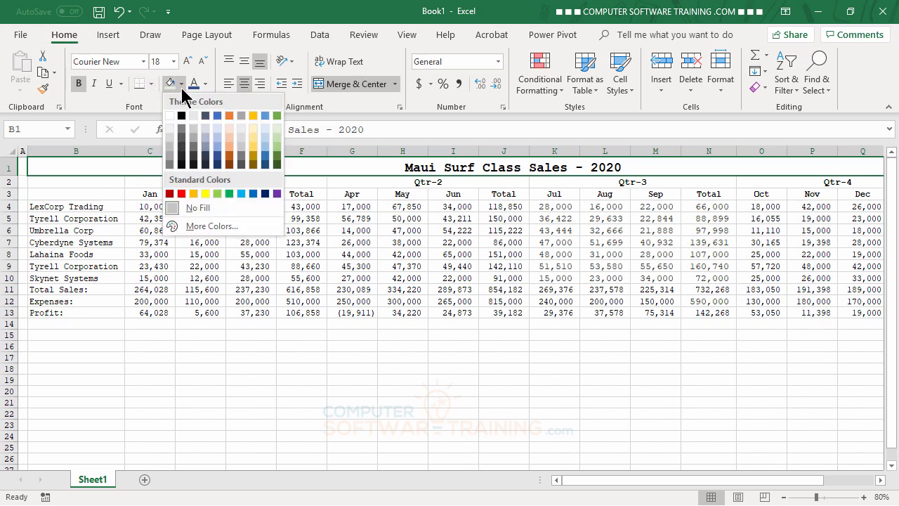
{"action": "left_click", "coordinate": [172, 141]}
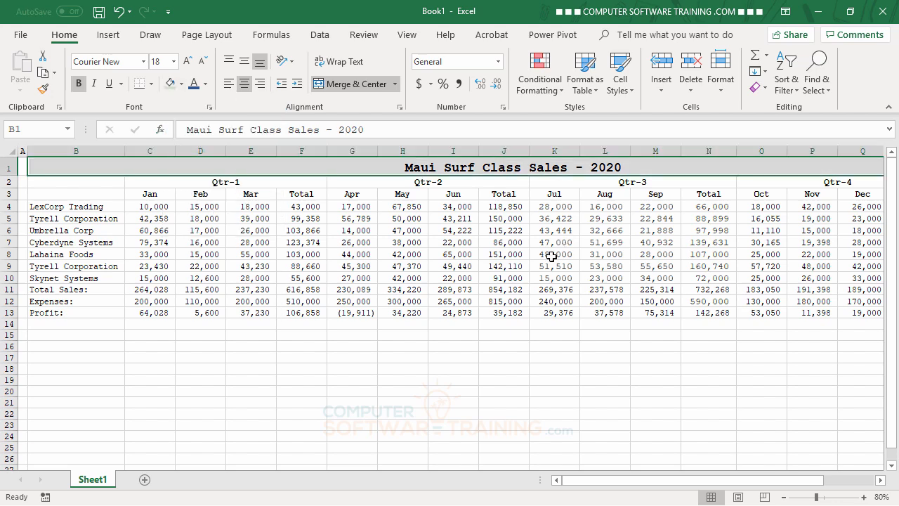
{"action": "left_click", "coordinate": [453, 290]}
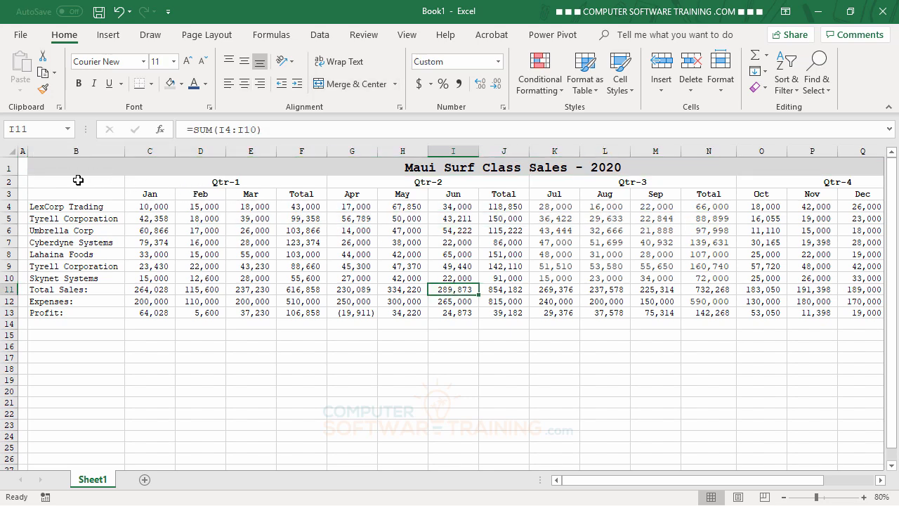
- Fill the quarter heading row from B2 through R2 with the lightest blue theme shade
{"action": "left_click_drag", "start_coordinate": [73, 181], "coordinate": [167, 181]}
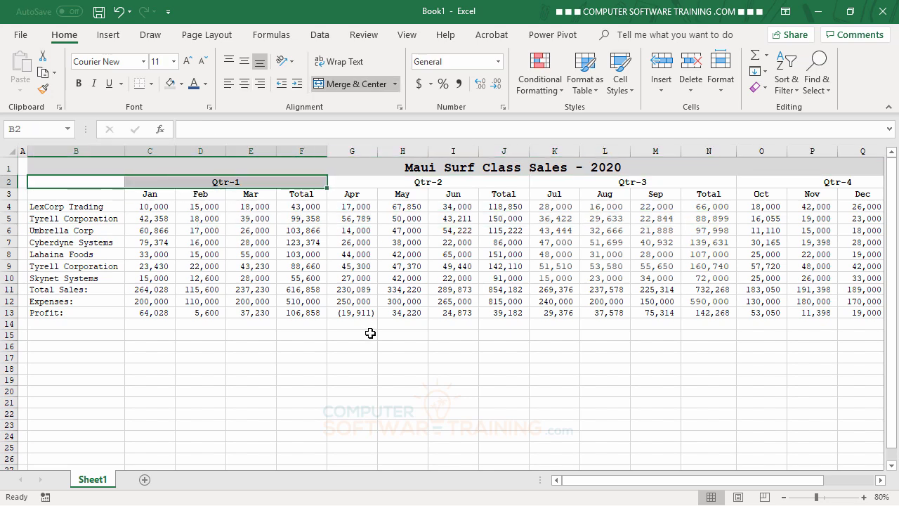
{"action": "left_click", "coordinate": [211, 278]}
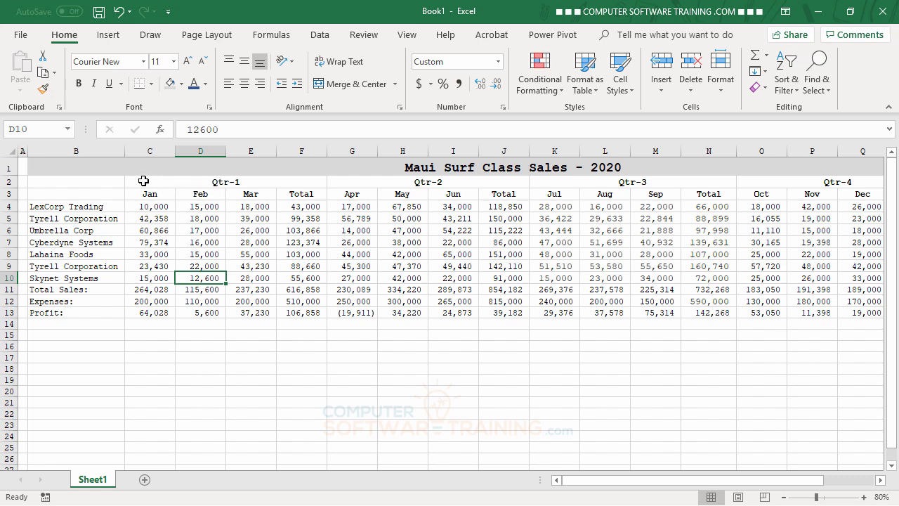
{"action": "left_click_drag", "start_coordinate": [57, 181], "coordinate": [870, 180]}
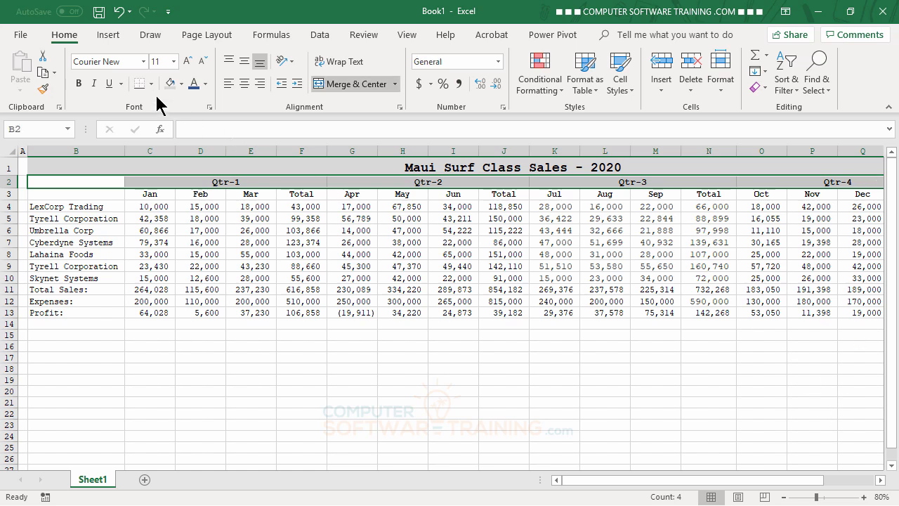
{"action": "left_click", "coordinate": [182, 84]}
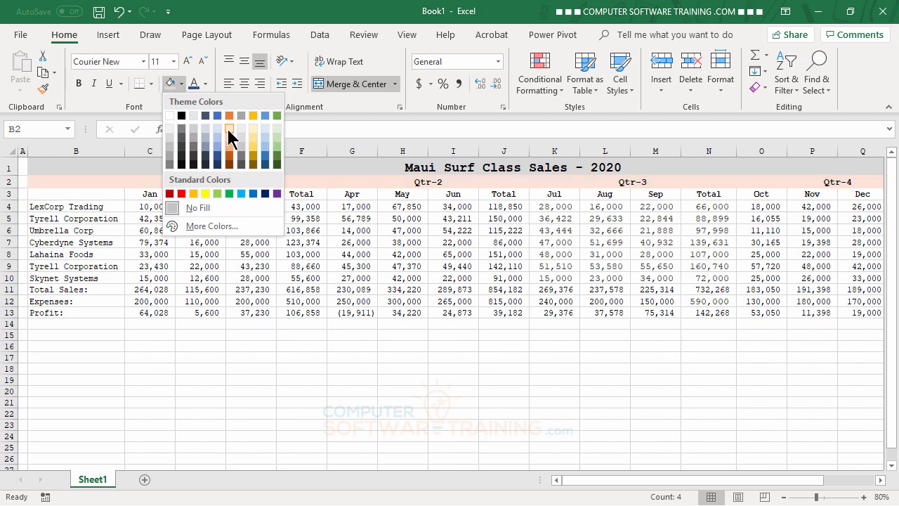
{"action": "left_click", "coordinate": [264, 133]}
{"action": "left_click", "coordinate": [300, 335]}
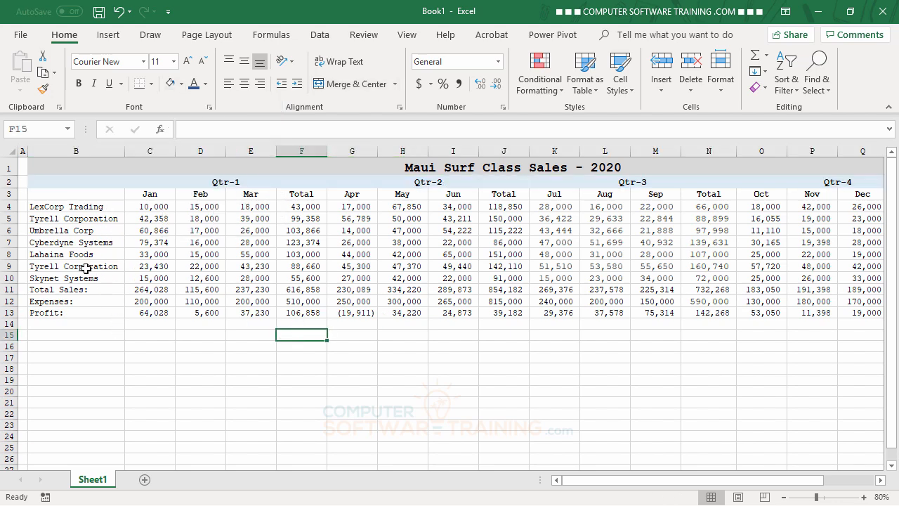
- Extend the light blue fill to cell S2 above the YTD Total heading
{"action": "left_click_drag", "start_coordinate": [56, 194], "coordinate": [802, 196]}
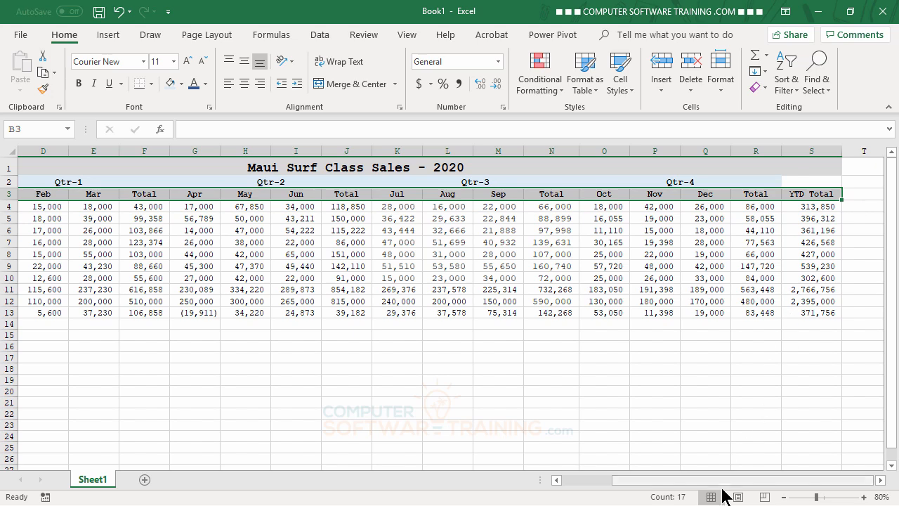
{"action": "left_click", "coordinate": [809, 181]}
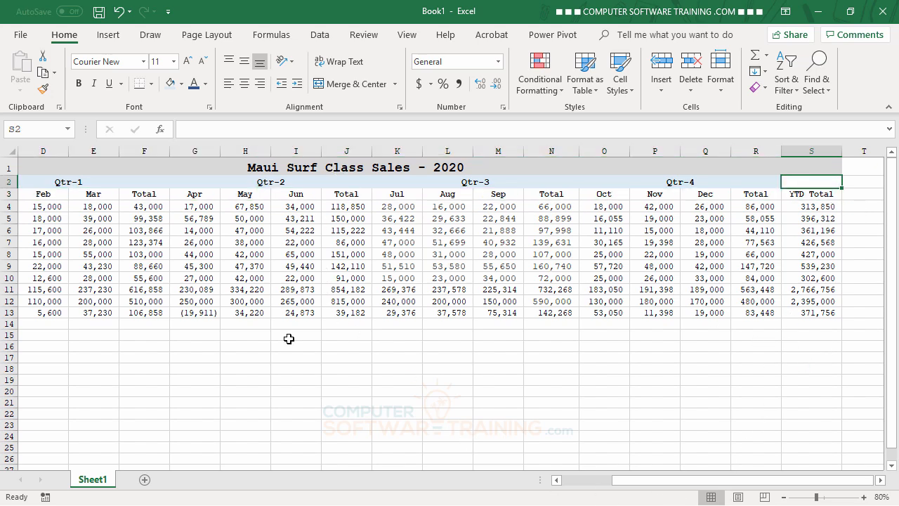
{"action": "left_click", "coordinate": [172, 85]}
{"action": "left_click", "coordinate": [390, 257]}
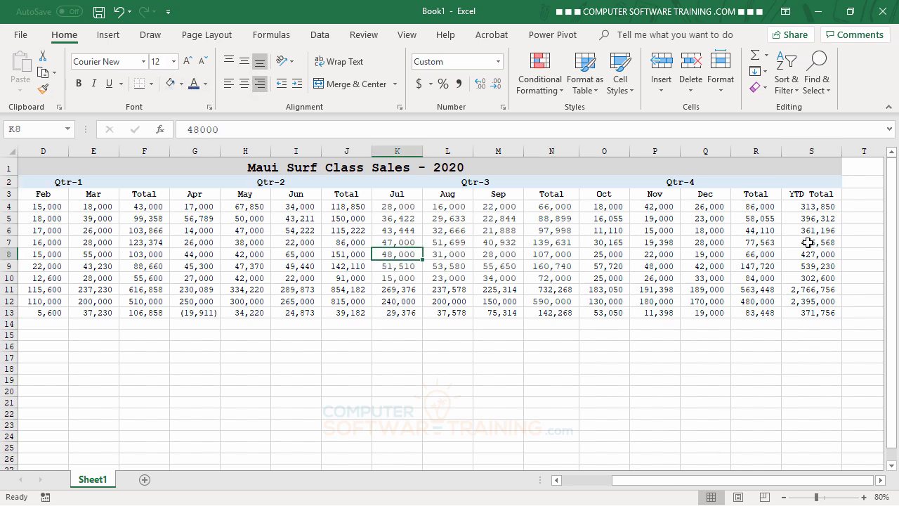
- Fill the month and total heading row B3:S3 with the lightest green theme shade
{"action": "left_click_drag", "start_coordinate": [812, 193], "coordinate": [48, 197]}
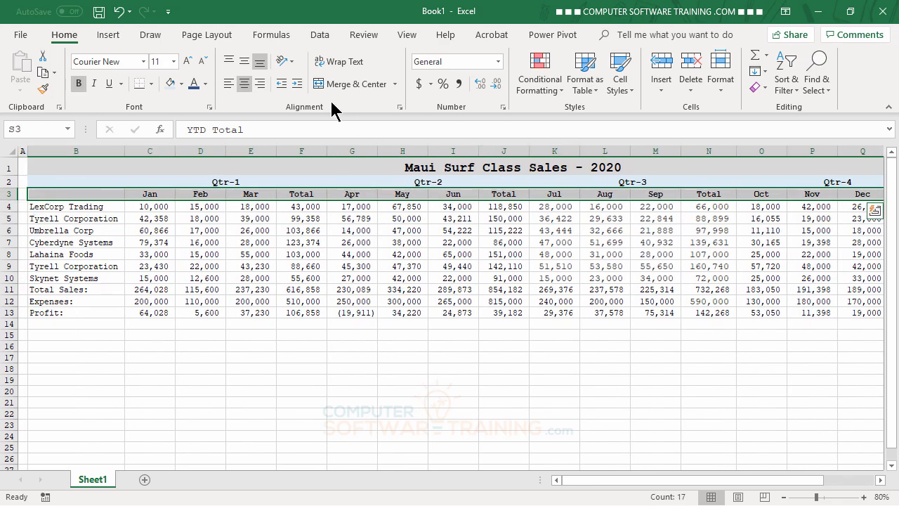
{"action": "left_click", "coordinate": [182, 83]}
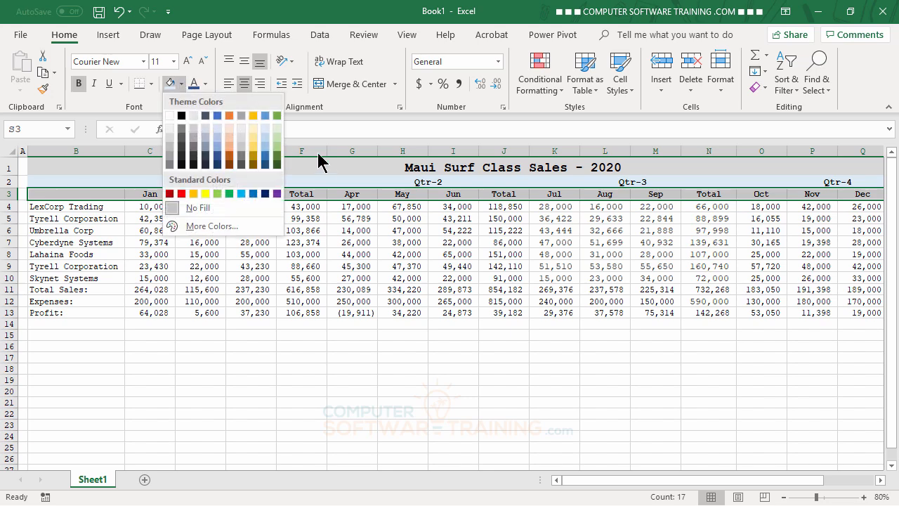
{"action": "left_click", "coordinate": [276, 127]}
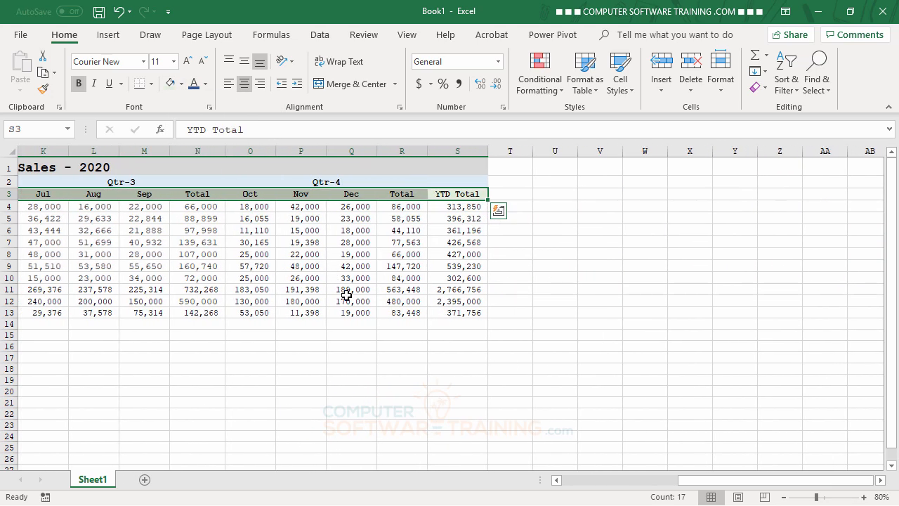
{"action": "left_click", "coordinate": [350, 300]}
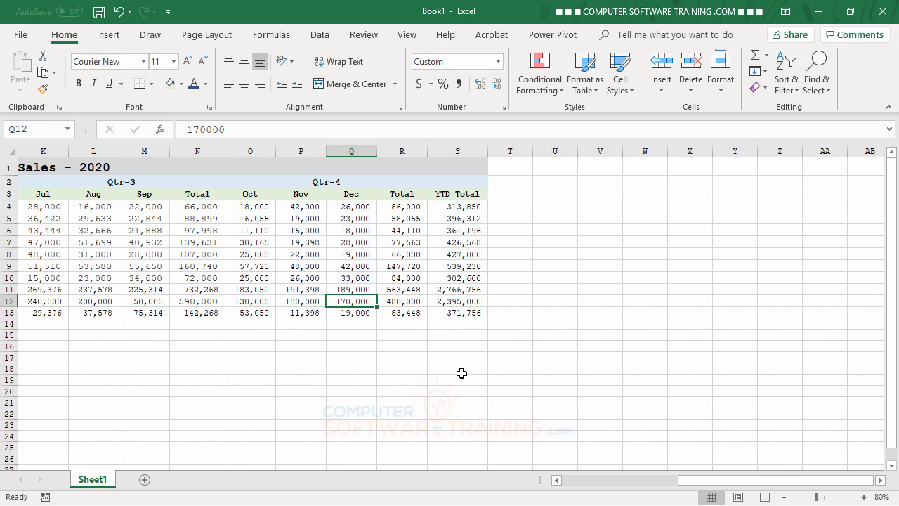
{"action": "left_click_drag", "start_coordinate": [716, 482], "coordinate": [562, 484]}
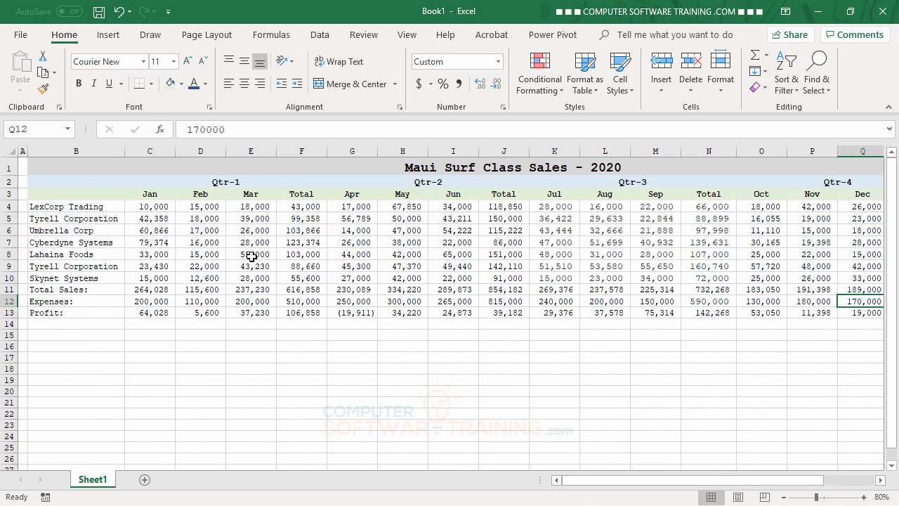
- Add a thick bottom border to the title in row 1 and to the quarter heading row B2:S2
{"action": "left_click", "coordinate": [204, 166]}
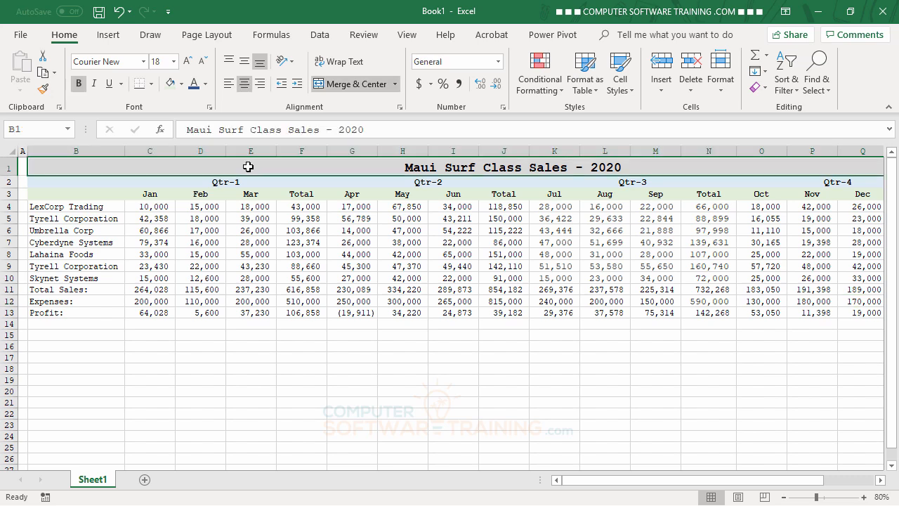
{"action": "left_click", "coordinate": [151, 84]}
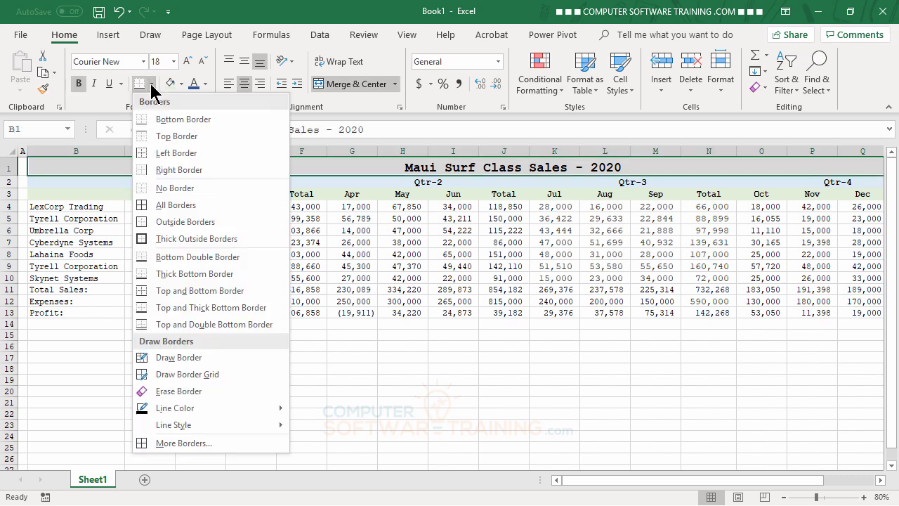
{"action": "left_click", "coordinate": [199, 277]}
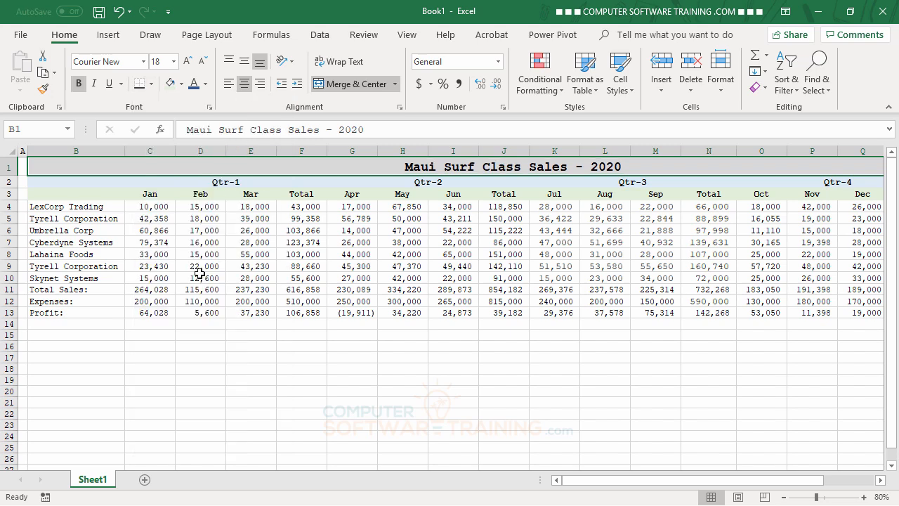
{"action": "left_click_drag", "start_coordinate": [116, 181], "coordinate": [771, 180]}
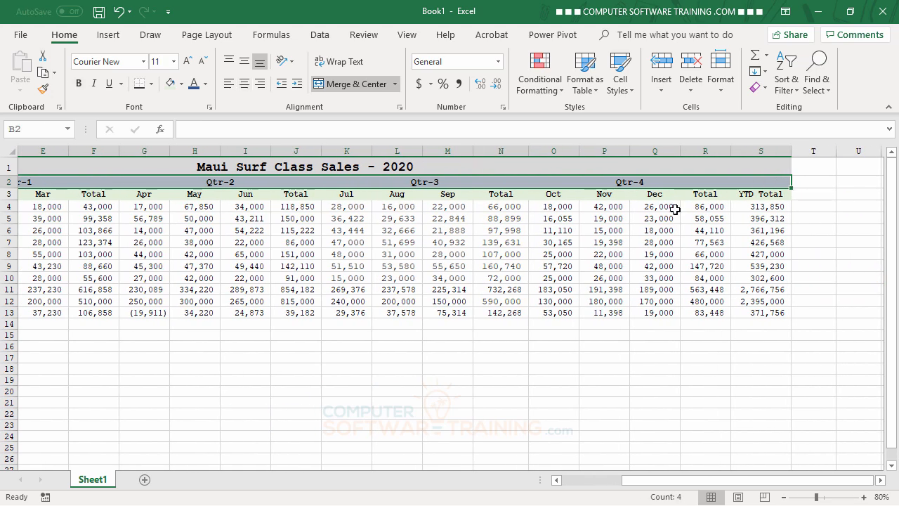
{"action": "left_click", "coordinate": [139, 90]}
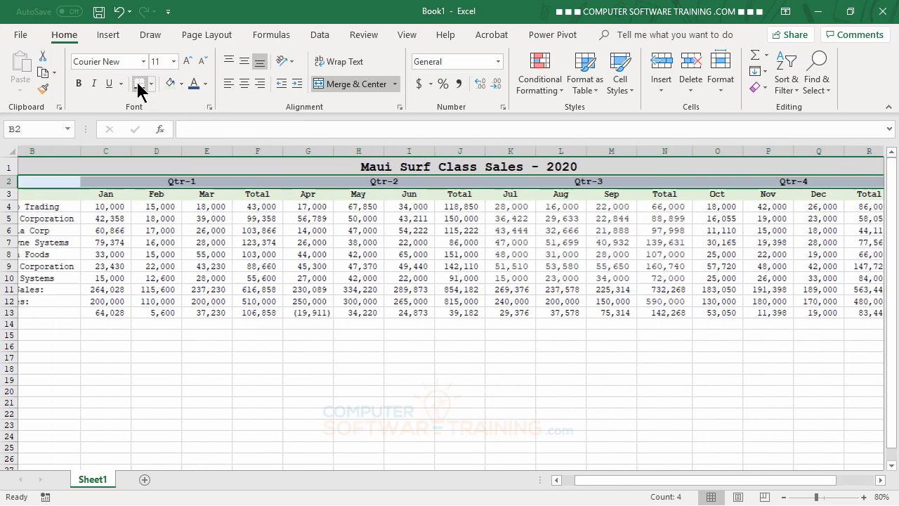
- Add a thin bottom border beneath the month and total headings in B3:S3
{"action": "left_click_drag", "start_coordinate": [71, 197], "coordinate": [801, 200]}
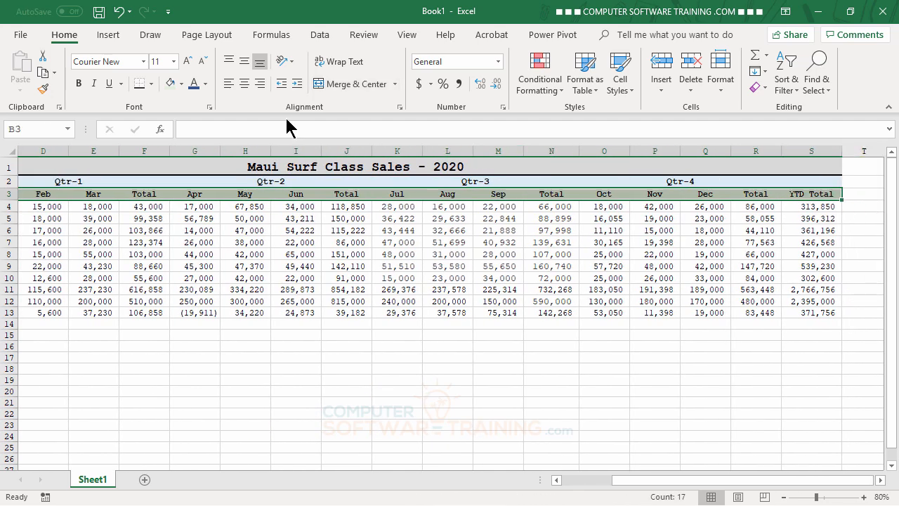
{"action": "left_click", "coordinate": [151, 85]}
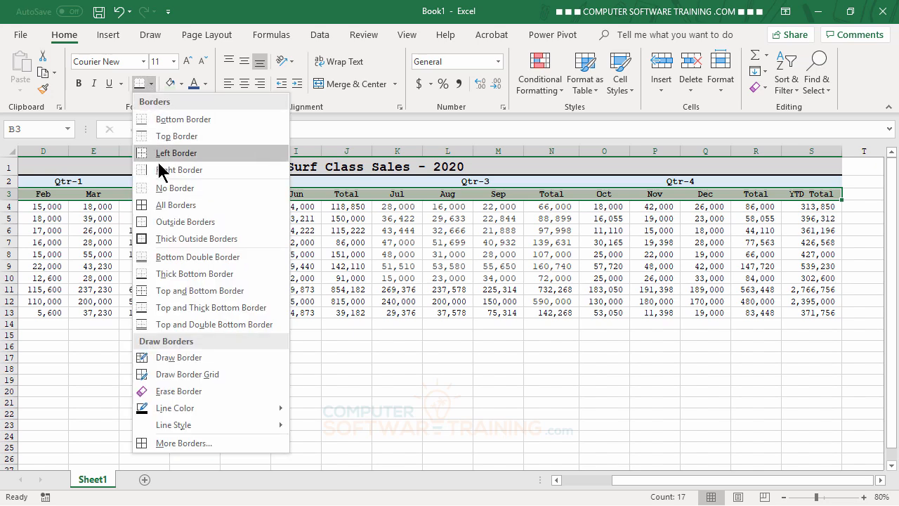
{"action": "left_click", "coordinate": [176, 119]}
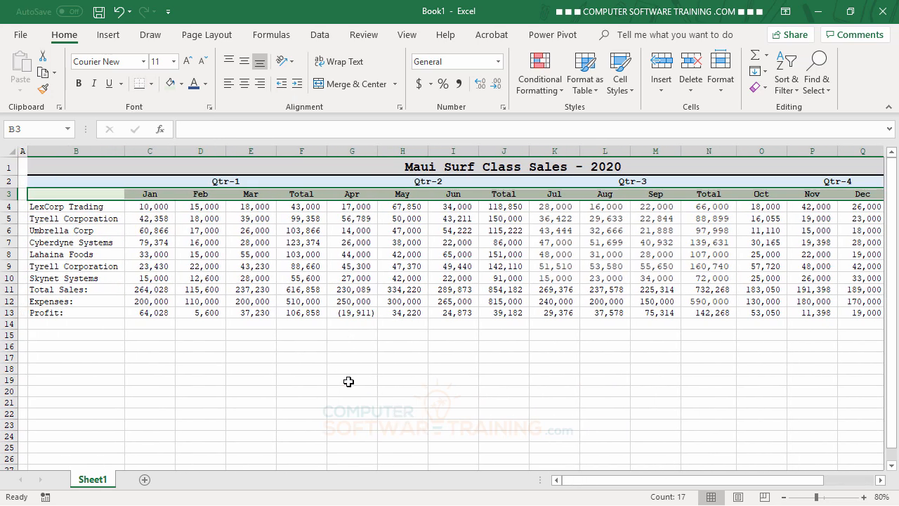
{"action": "left_click", "coordinate": [342, 378]}
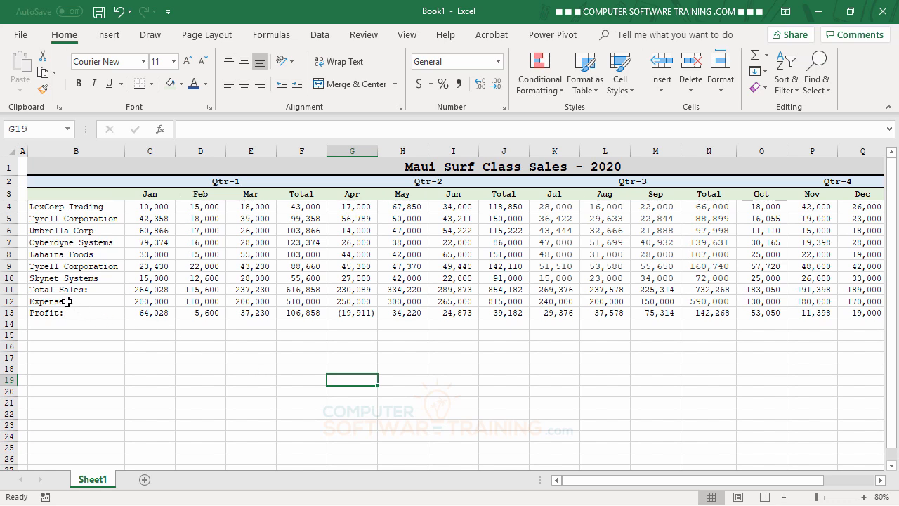
- Apply a top and bottom border to the Total Sales row, B11:S11
{"action": "left_click_drag", "start_coordinate": [51, 290], "coordinate": [799, 289]}
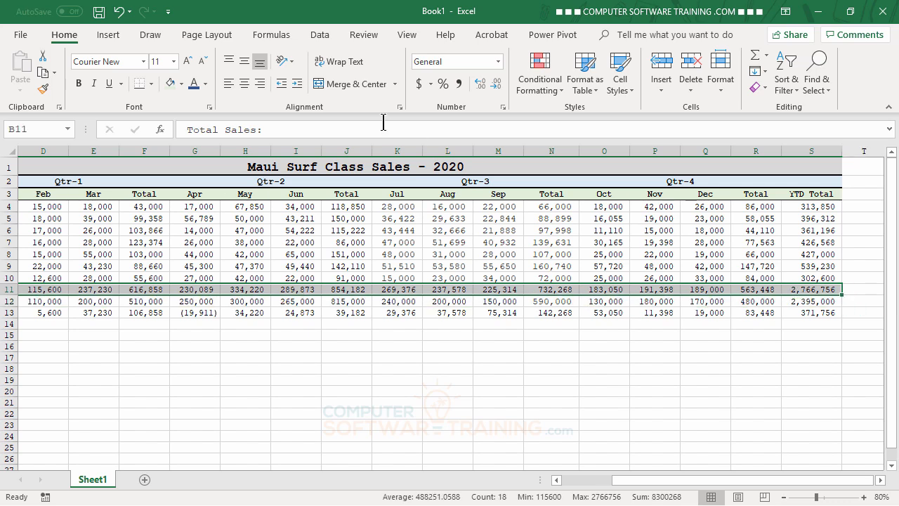
{"action": "left_click", "coordinate": [151, 84]}
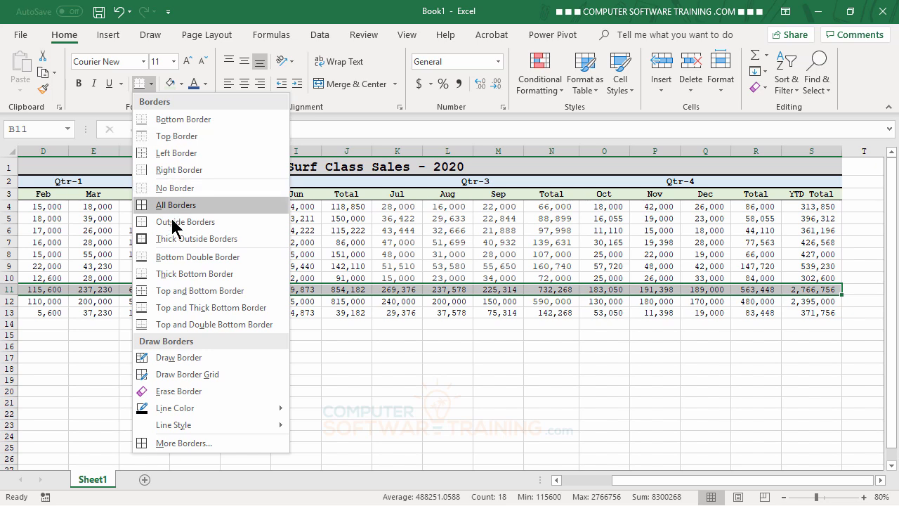
{"action": "left_click", "coordinate": [202, 291]}
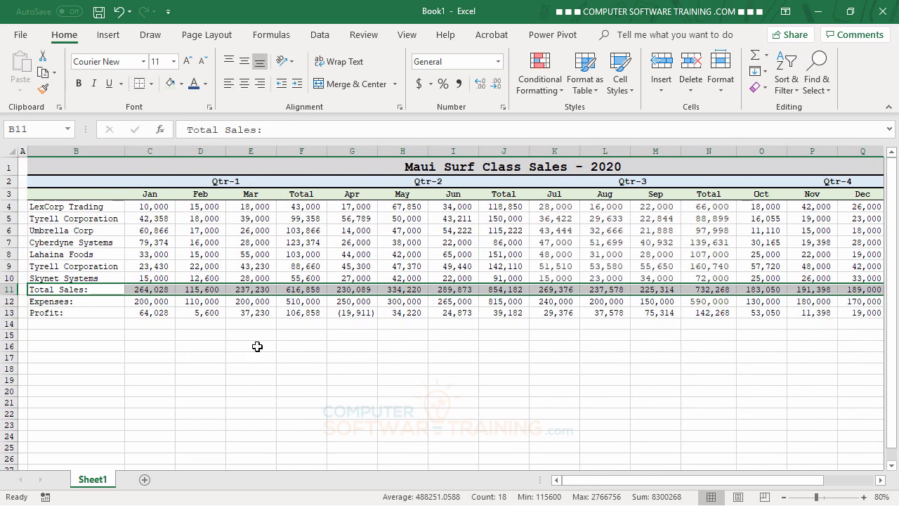
{"action": "left_click_drag", "start_coordinate": [104, 360], "coordinate": [106, 369]}
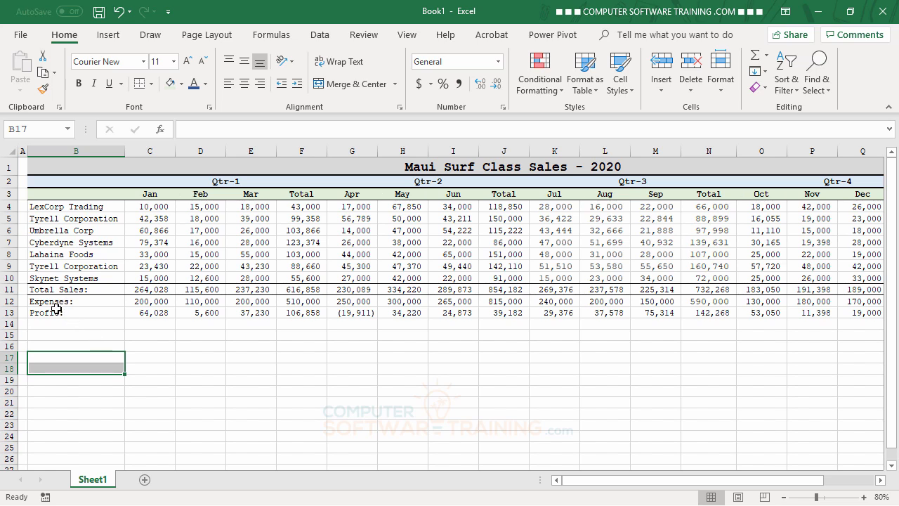
- Apply the same top and bottom border to the Profit row, B13:S13
{"action": "left_click_drag", "start_coordinate": [48, 312], "coordinate": [753, 314]}
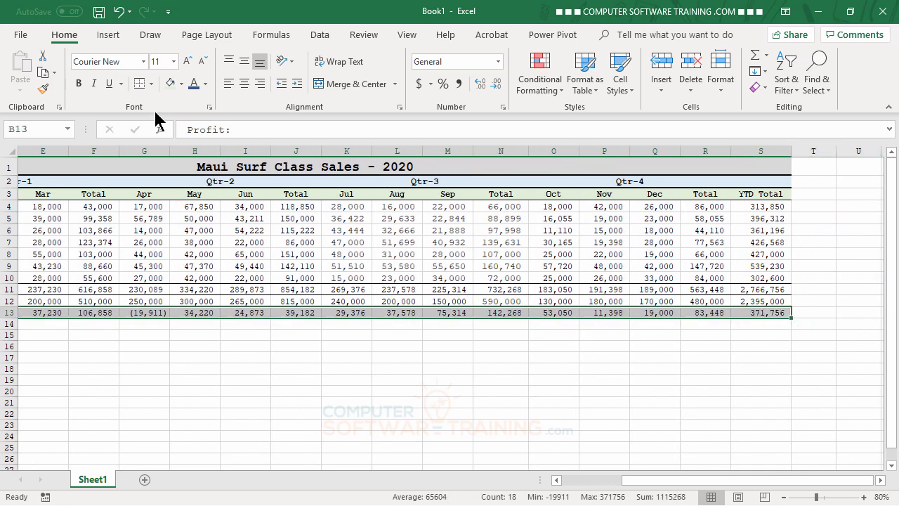
{"action": "left_click", "coordinate": [140, 85]}
{"action": "left_click", "coordinate": [260, 378]}
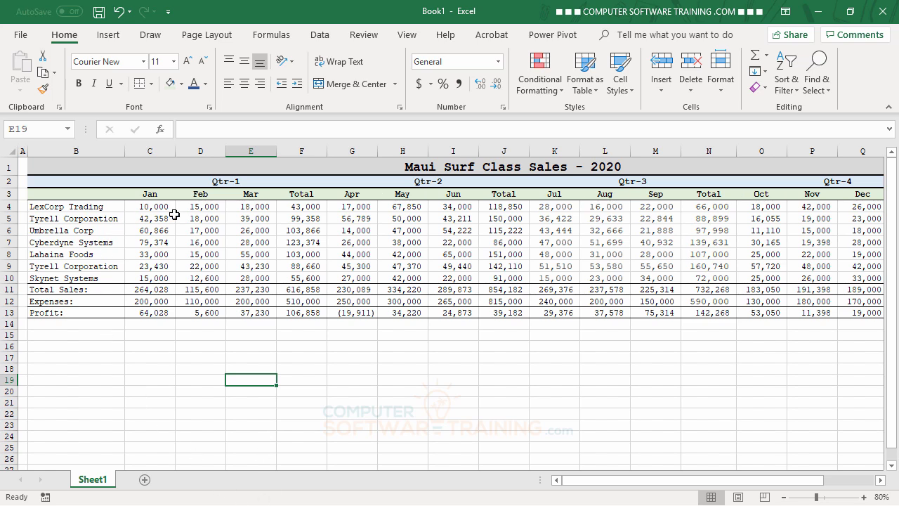
- Apply a left border and a right border to the Qtr-1 block, C2:F13
{"action": "left_click", "coordinate": [144, 181]}
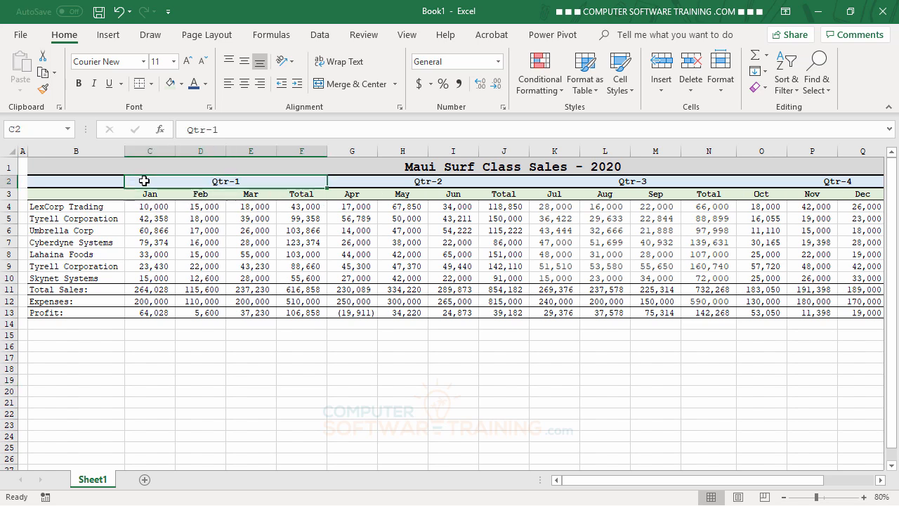
{"action": "left_click_drag", "start_coordinate": [144, 182], "coordinate": [153, 309]}
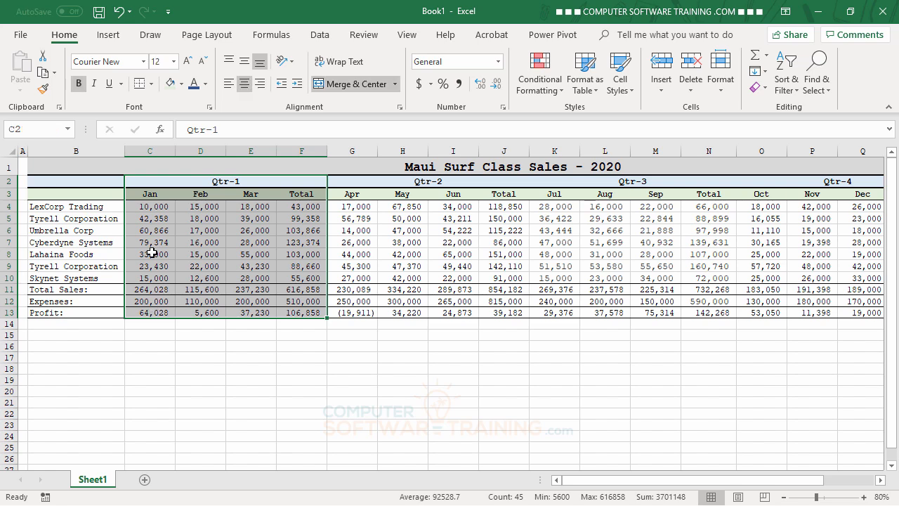
{"action": "left_click", "coordinate": [152, 84]}
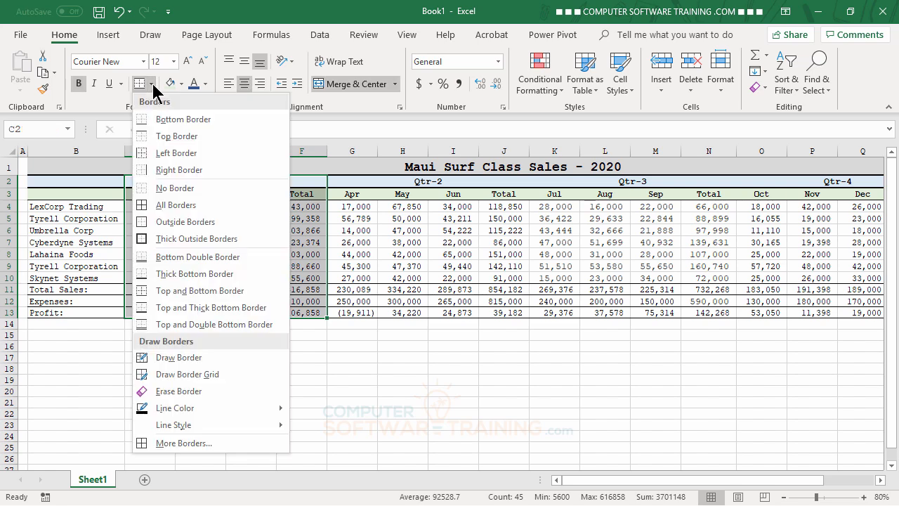
{"action": "left_click", "coordinate": [147, 153]}
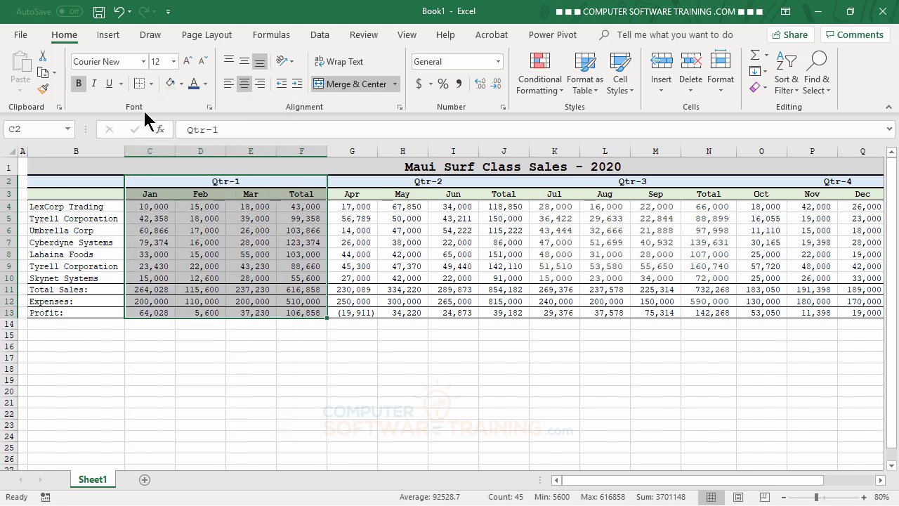
{"action": "left_click", "coordinate": [150, 84]}
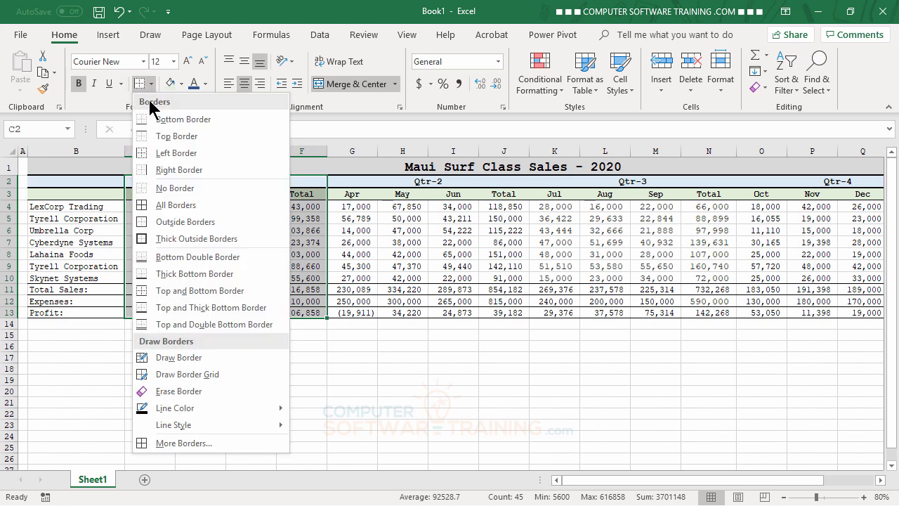
{"action": "left_click", "coordinate": [169, 173]}
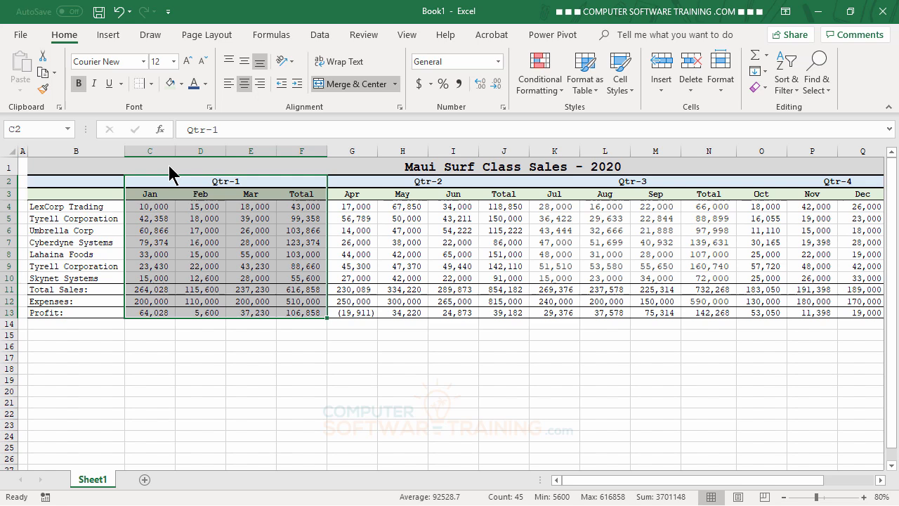
{"action": "left_click", "coordinate": [286, 404]}
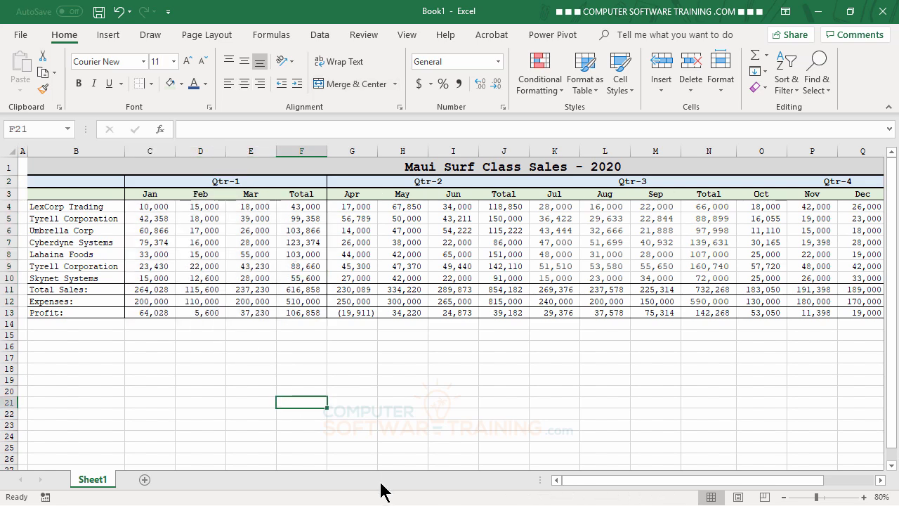
- Apply a right border to the Qtr-2 block, G2:J13
{"action": "left_click", "coordinate": [365, 182]}
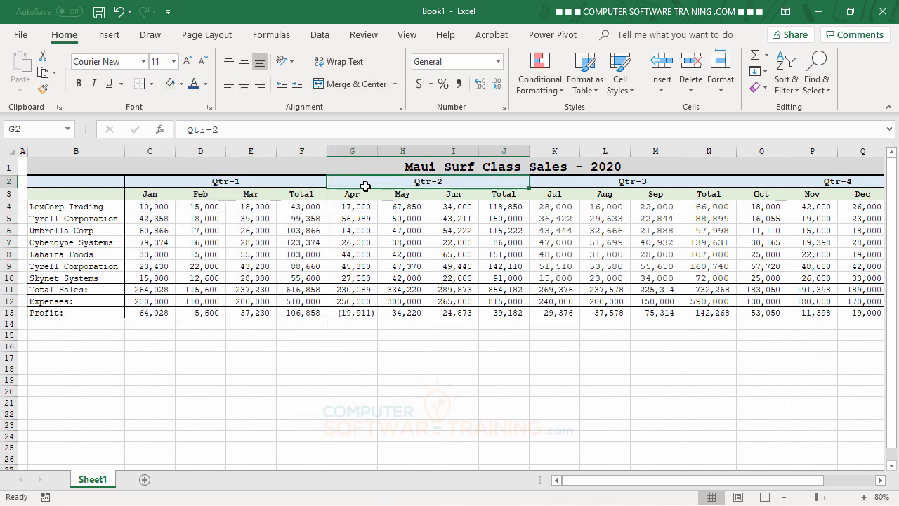
{"action": "left_click_drag", "start_coordinate": [365, 186], "coordinate": [371, 310]}
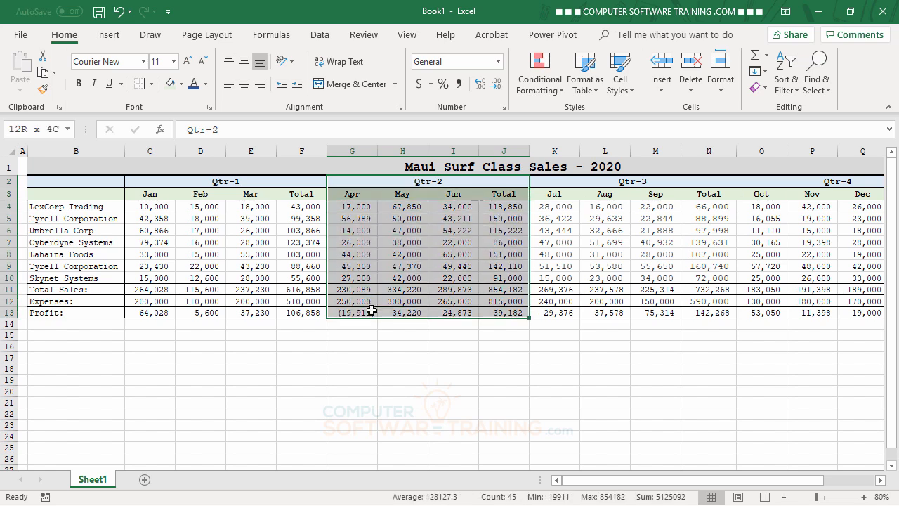
{"action": "left_click", "coordinate": [139, 84]}
{"action": "left_click", "coordinate": [493, 414]}
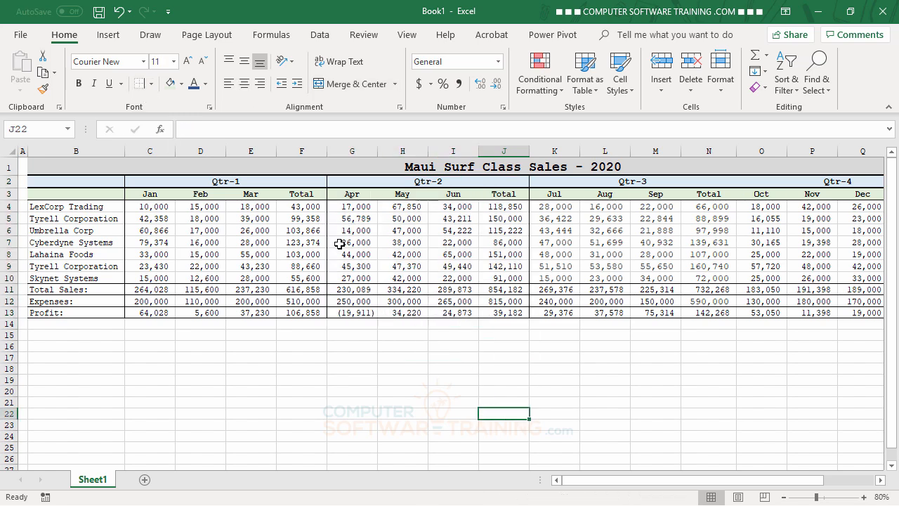
- Apply the same right border to the Qtr-3 block K2:N13 and the Qtr-4 block O2:R13
{"action": "left_click_drag", "start_coordinate": [552, 180], "coordinate": [654, 313]}
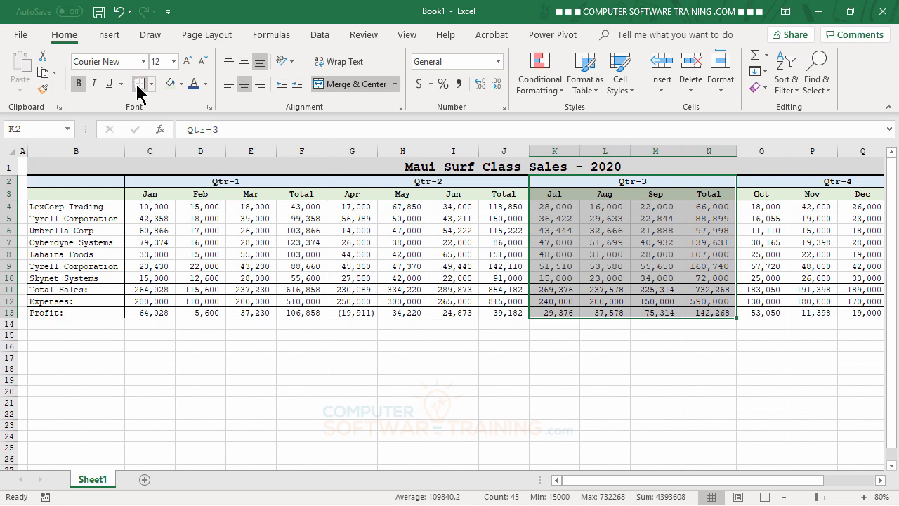
{"action": "left_click_drag", "start_coordinate": [737, 485], "coordinate": [803, 485]}
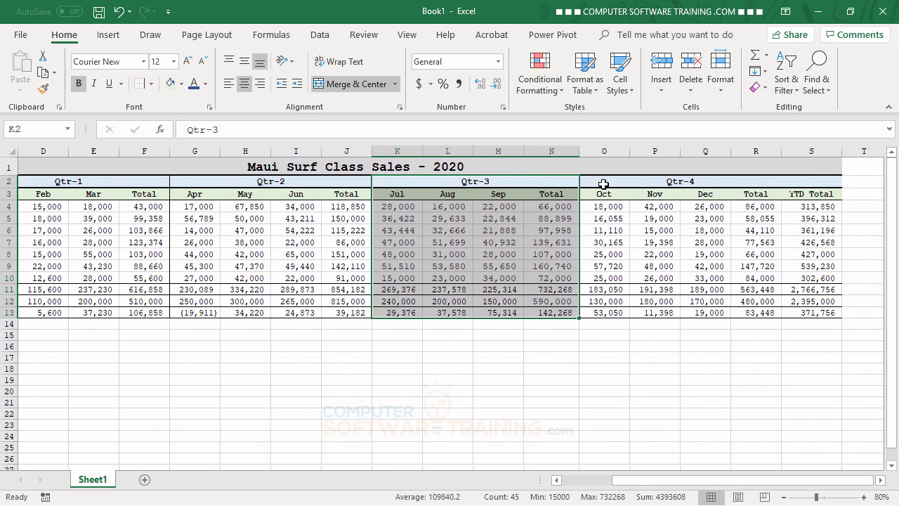
{"action": "left_click_drag", "start_coordinate": [602, 181], "coordinate": [721, 309]}
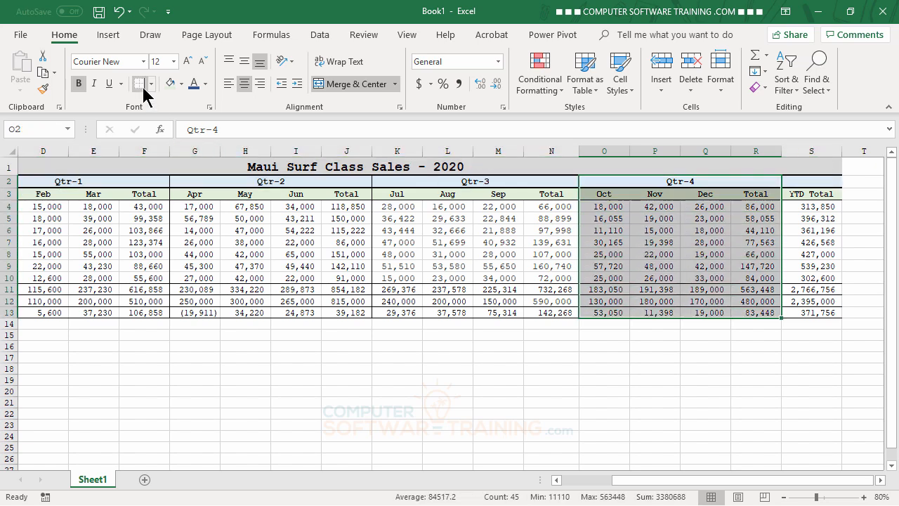
{"action": "left_click", "coordinate": [611, 335]}
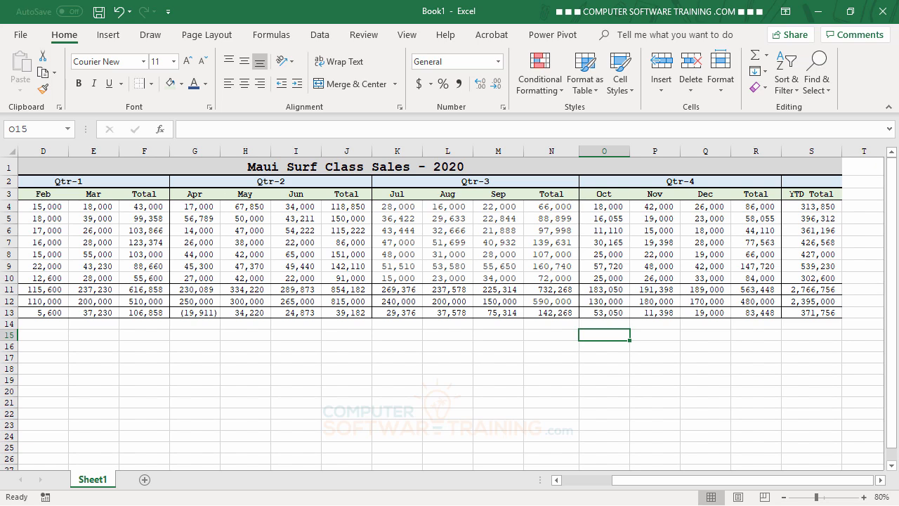
{"action": "left_click_drag", "start_coordinate": [672, 480], "coordinate": [597, 479]}
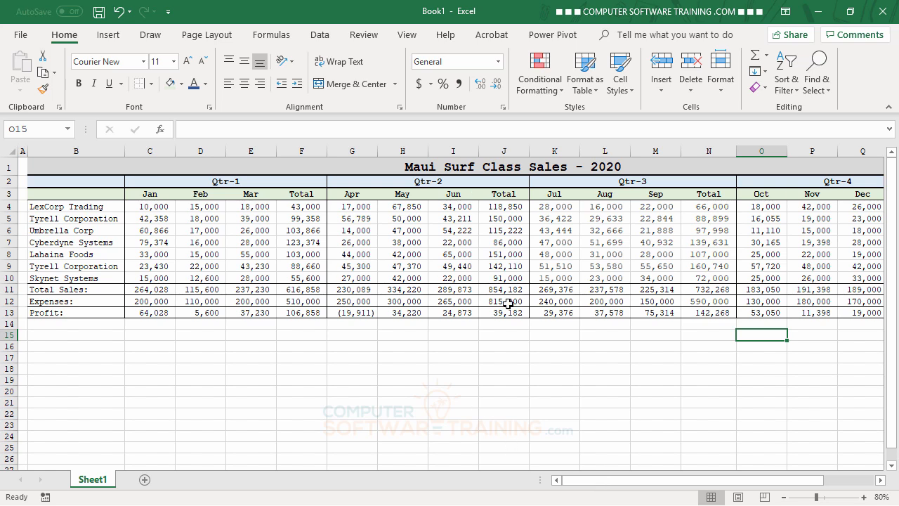
- Insert a 2-D clustered column chart from the headings B2:R3 and the sales, expenses and profit rows B11:R13
{"action": "left_click", "coordinate": [784, 497]}
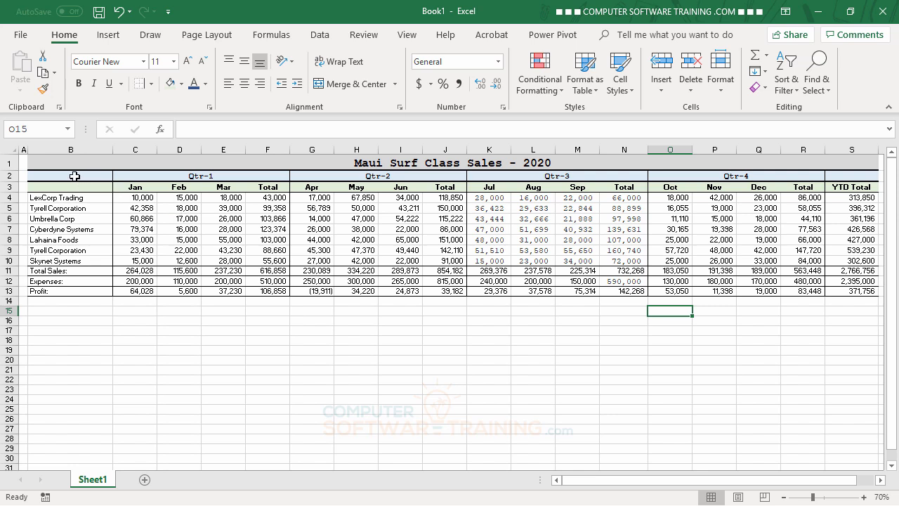
{"action": "left_click_drag", "start_coordinate": [75, 176], "coordinate": [779, 185]}
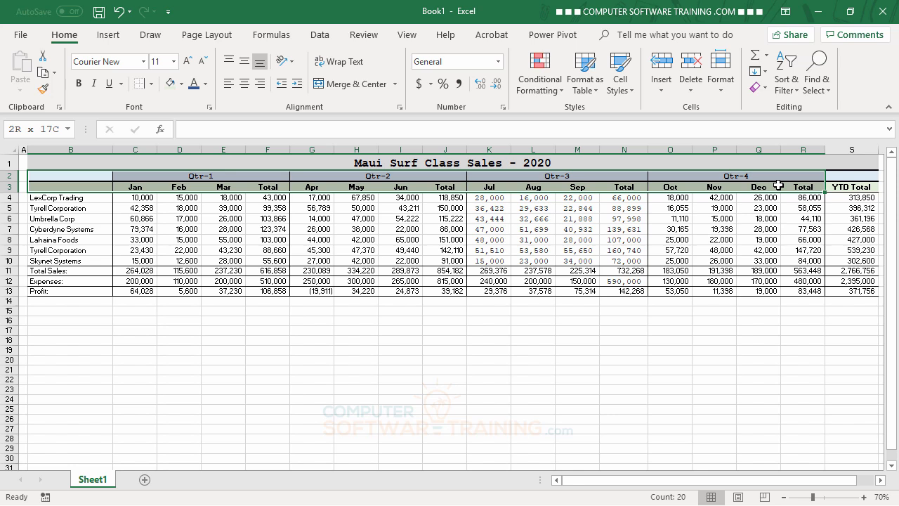
{"action": "left_click_drag", "start_coordinate": [779, 185], "coordinate": [779, 185]}
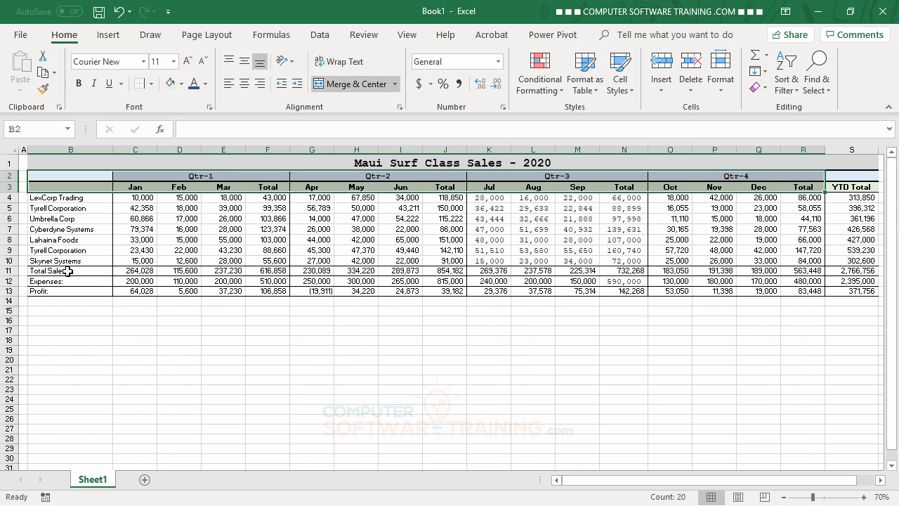
{"action": "left_click_drag", "start_coordinate": [67, 271], "coordinate": [789, 291]}
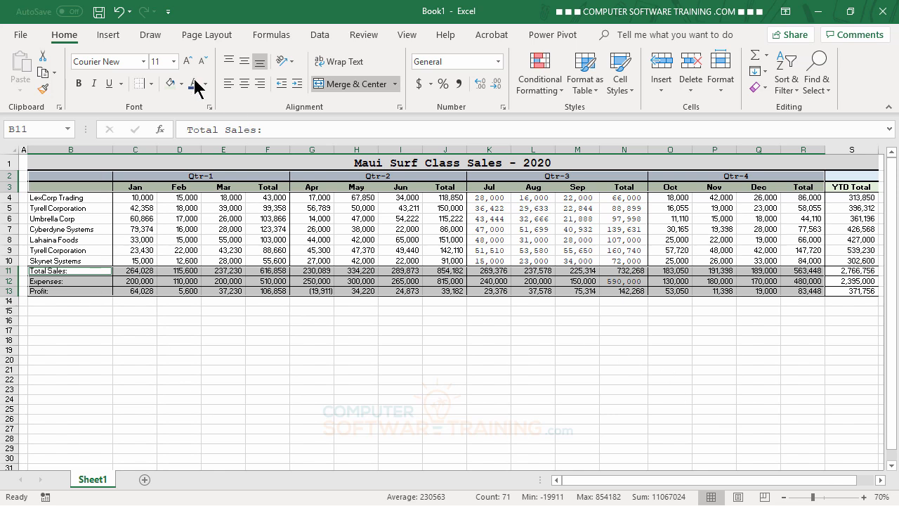
{"action": "left_click", "coordinate": [114, 41]}
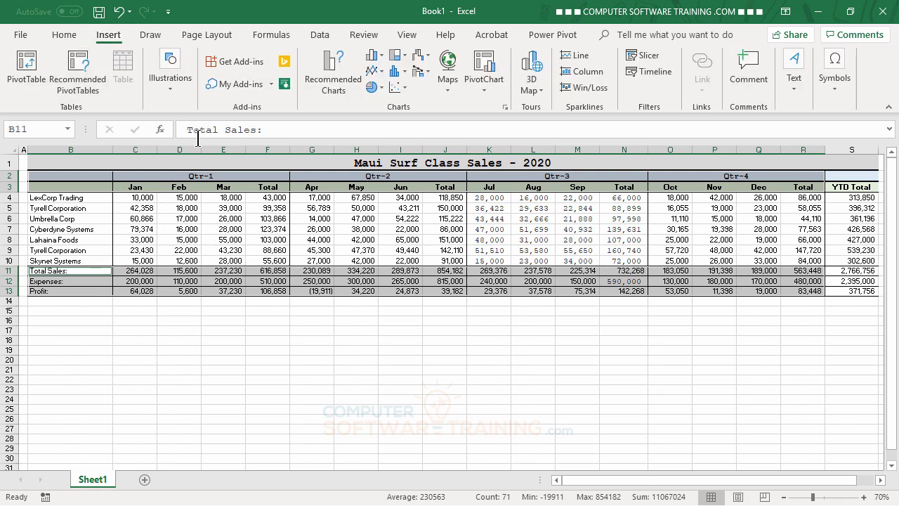
{"action": "left_click", "coordinate": [378, 60]}
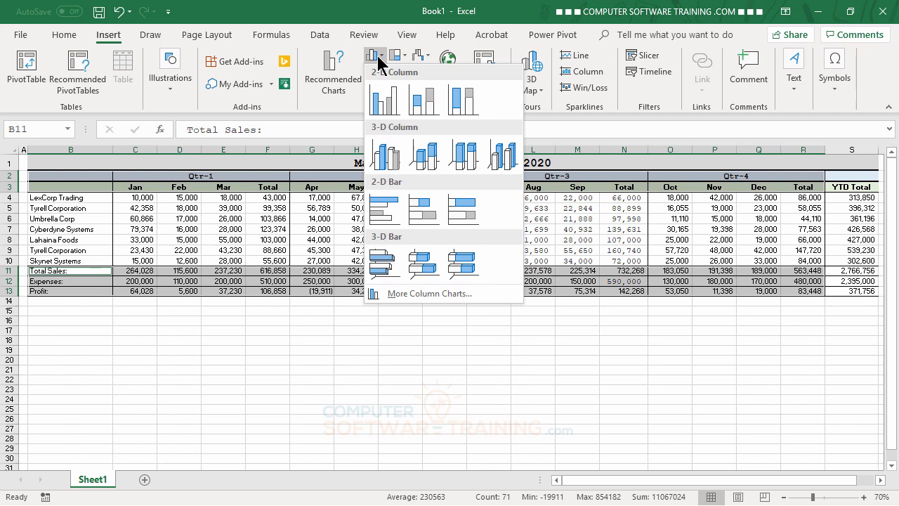
{"action": "left_click", "coordinate": [385, 107]}
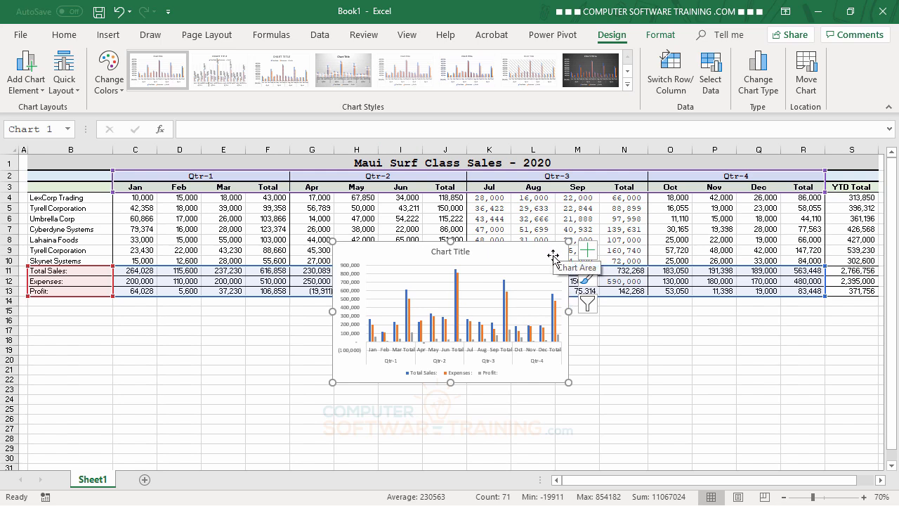
- Move the chart directly beneath the table and enlarge it to cover about B14:J30
{"action": "left_click_drag", "start_coordinate": [554, 255], "coordinate": [251, 315]}
{"action": "left_click_drag", "start_coordinate": [266, 370], "coordinate": [462, 362]}
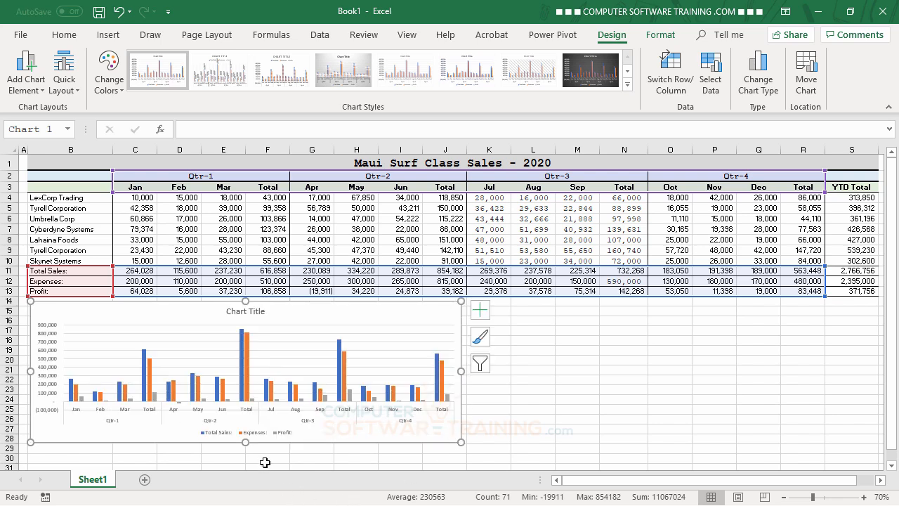
{"action": "left_click_drag", "start_coordinate": [246, 443], "coordinate": [245, 458]}
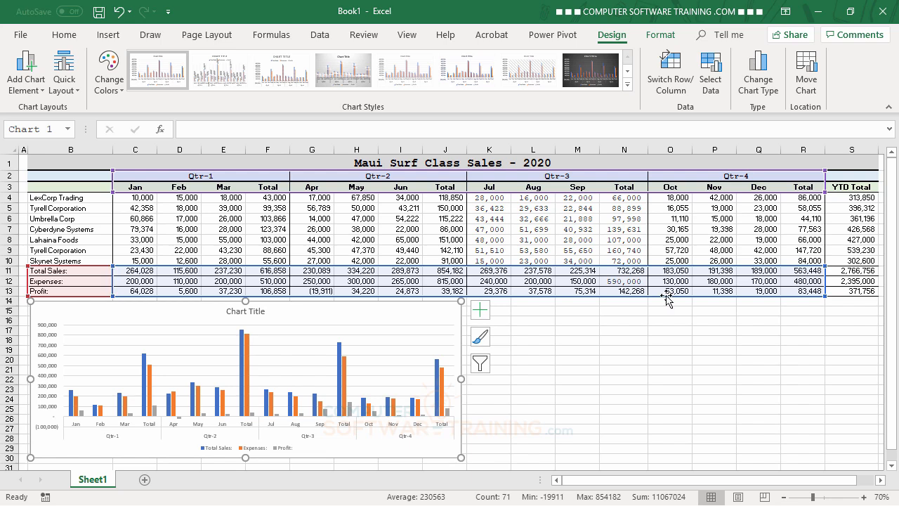
- Link the chart title to the worksheet title with the formula =Sheet1!$B$1
{"action": "left_click", "coordinate": [250, 311]}
{"action": "left_click", "coordinate": [203, 130]}
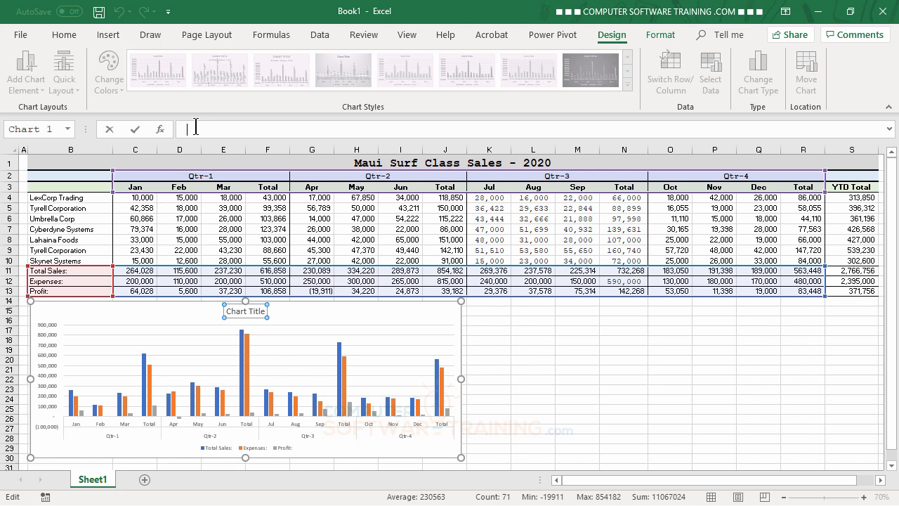
{"action": "type", "text": "="}
{"action": "left_click", "coordinate": [379, 164]}
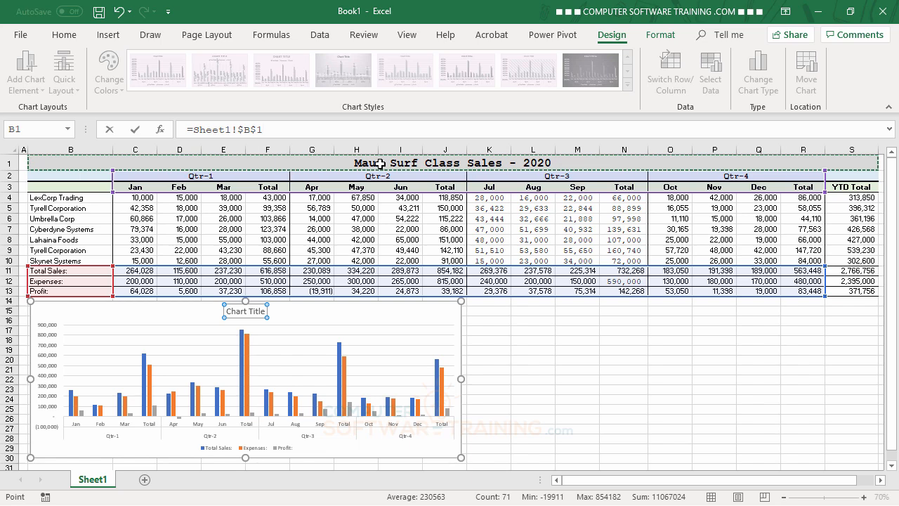
{"action": "key", "text": "Return"}
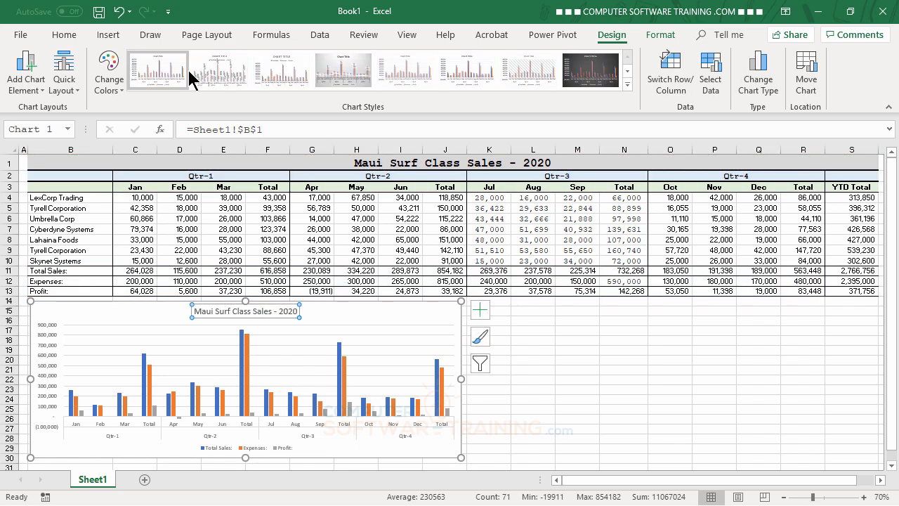
- Increase the chart title's font size to 18 and make it bold
{"action": "left_click", "coordinate": [64, 35]}
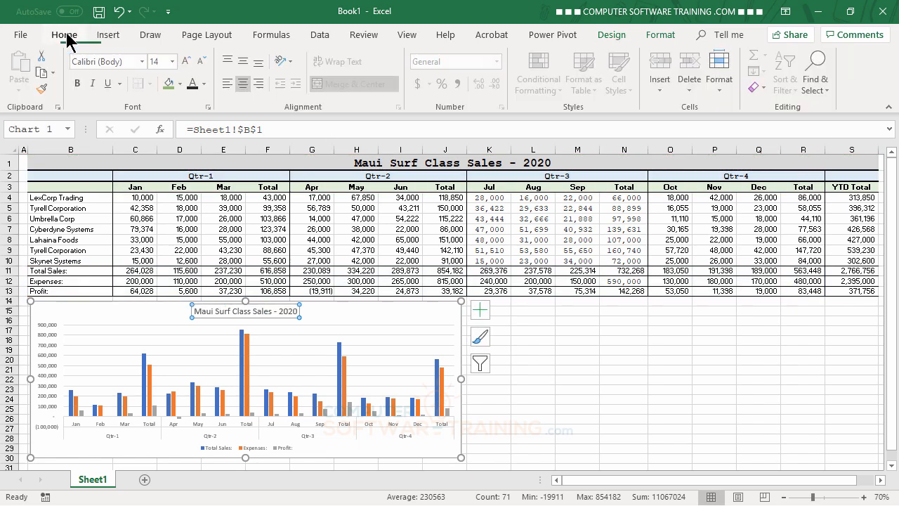
{"action": "left_click", "coordinate": [186, 61]}
{"action": "left_click", "coordinate": [187, 61]}
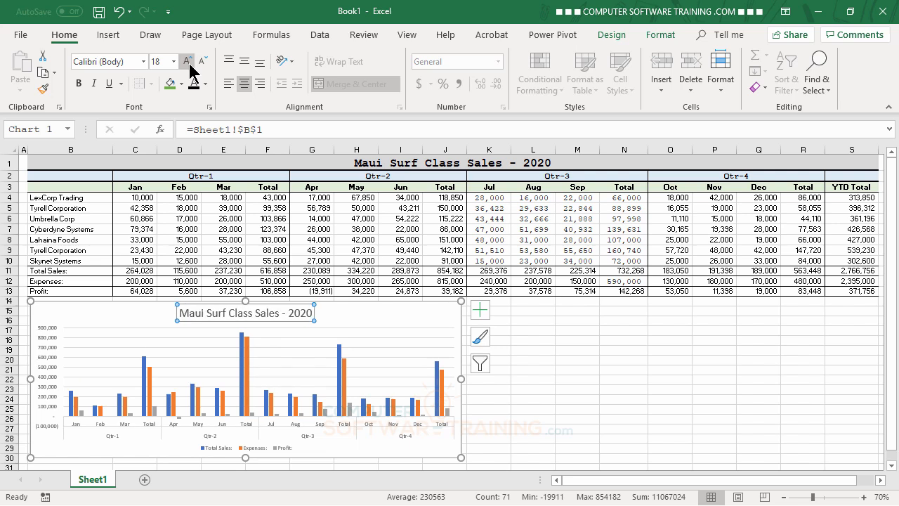
{"action": "left_click", "coordinate": [79, 83]}
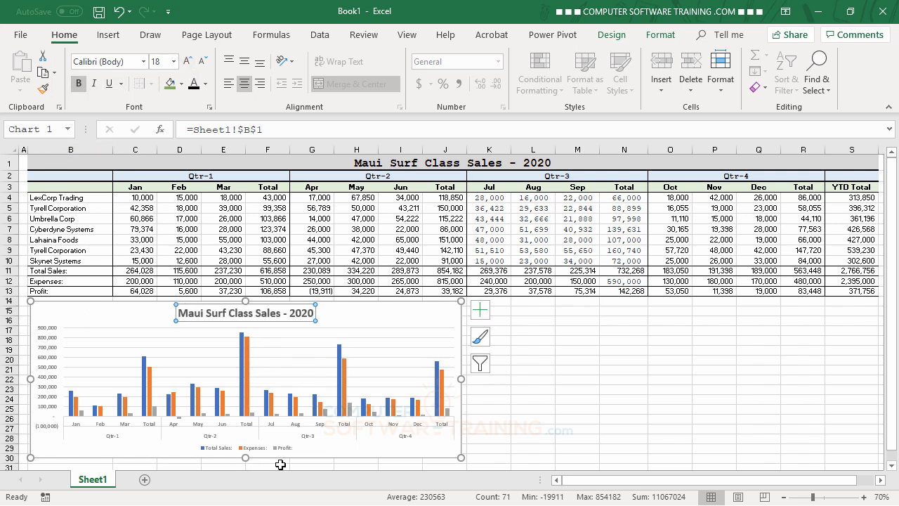
{"action": "left_click", "coordinate": [610, 359]}
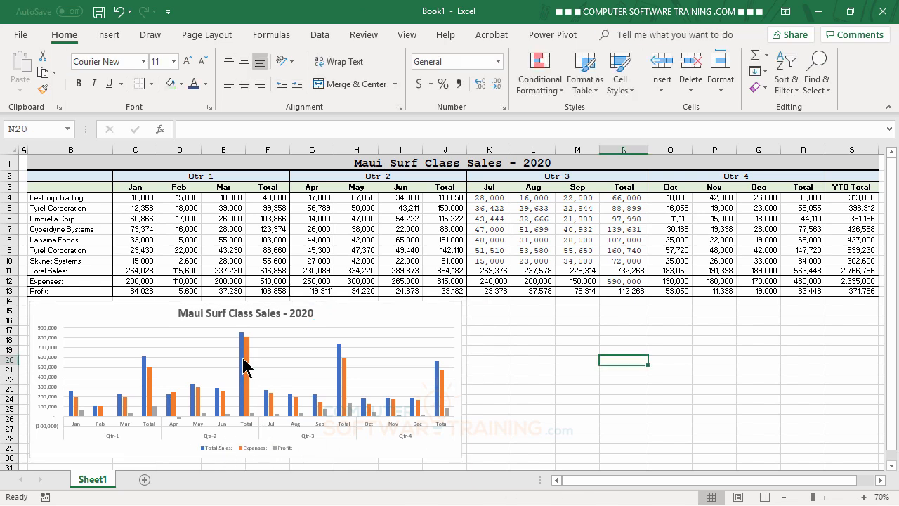
- Set the chart's legend position to Top
{"action": "left_click", "coordinate": [413, 314]}
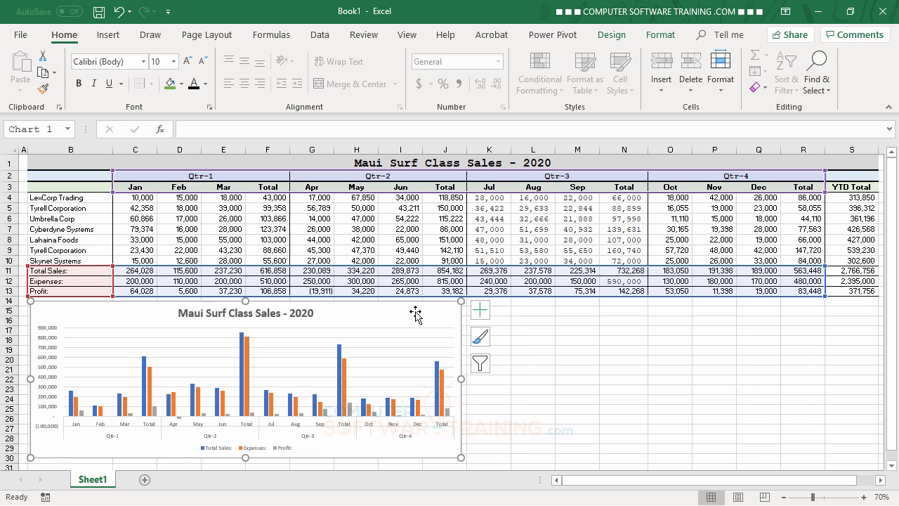
{"action": "left_click", "coordinate": [481, 310]}
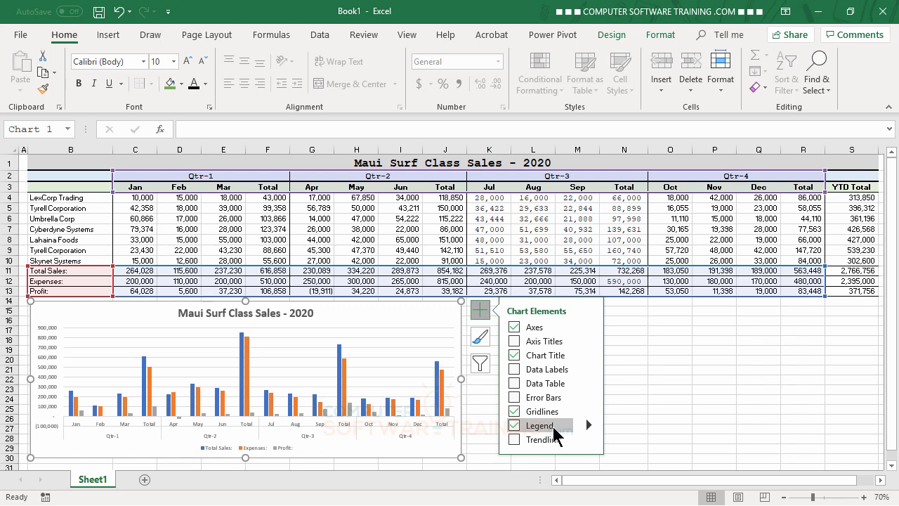
{"action": "left_click", "coordinate": [588, 426]}
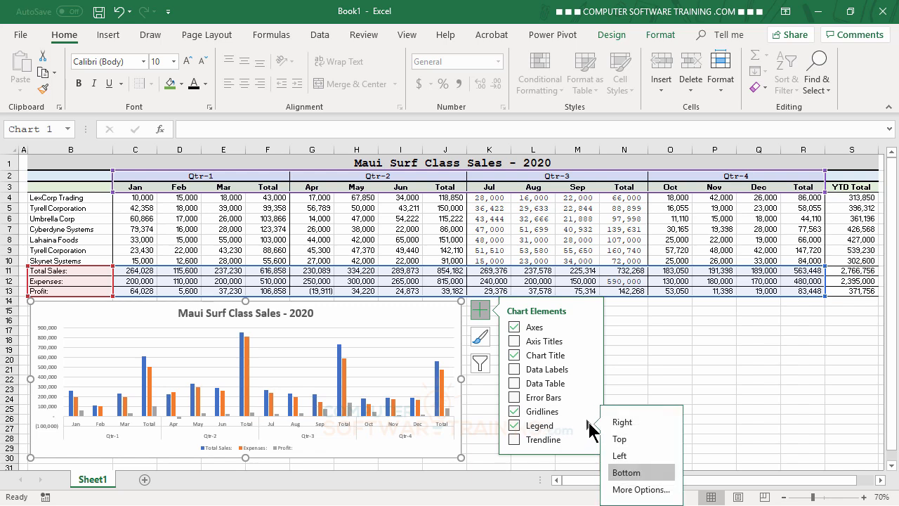
{"action": "left_click", "coordinate": [620, 440]}
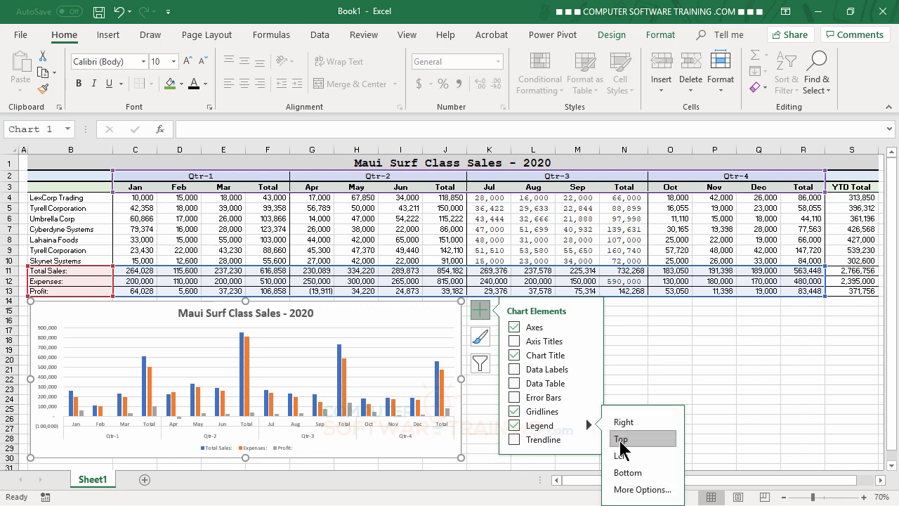
- Increase the chart legend's font size to 10.5 and make it bold
{"action": "left_click", "coordinate": [240, 333]}
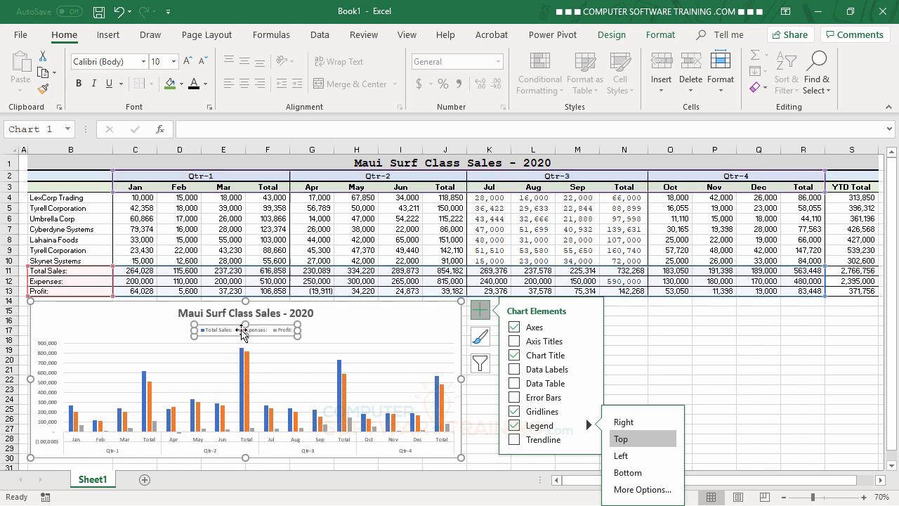
{"action": "left_click", "coordinate": [187, 60]}
{"action": "left_click", "coordinate": [186, 61]}
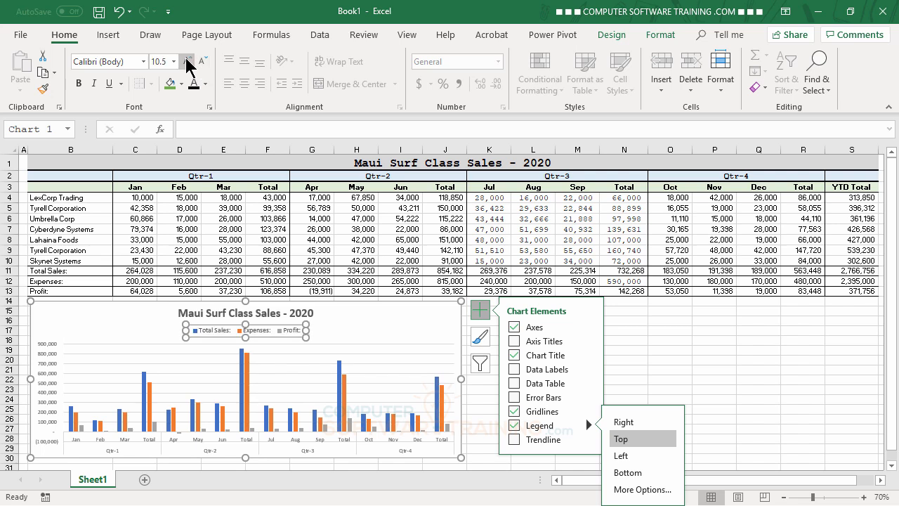
{"action": "left_click", "coordinate": [79, 83]}
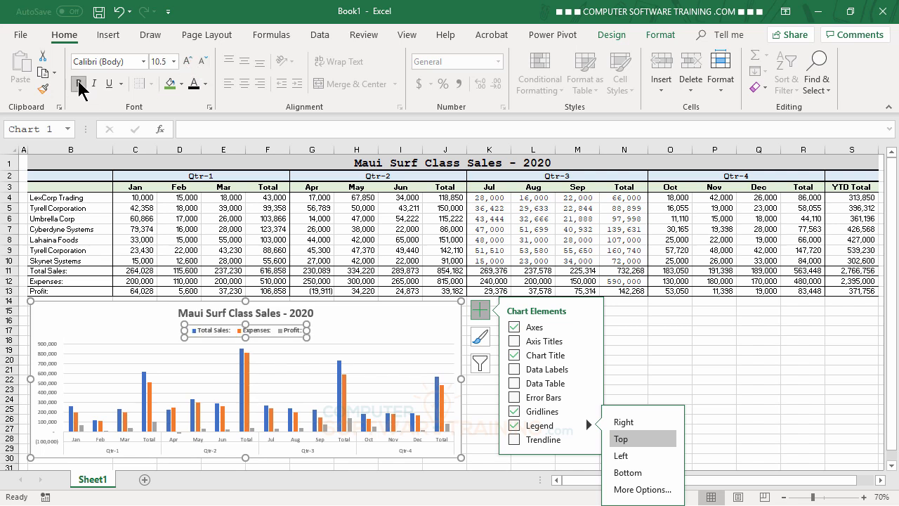
{"action": "left_click", "coordinate": [701, 326]}
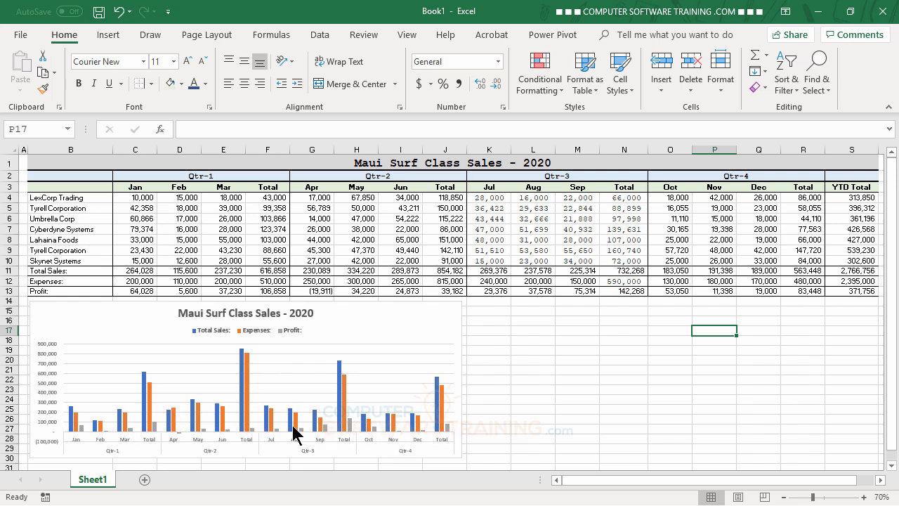
{"action": "left_click", "coordinate": [345, 404]}
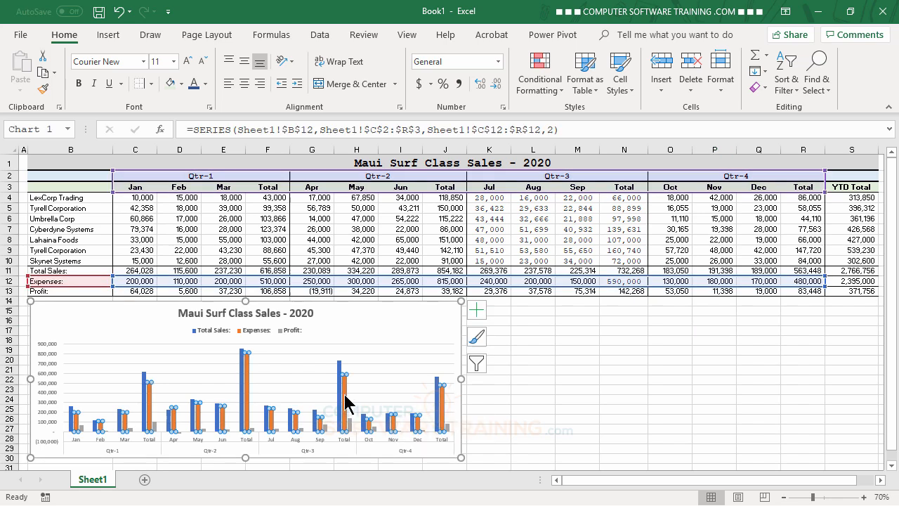
{"action": "left_click", "coordinate": [432, 319]}
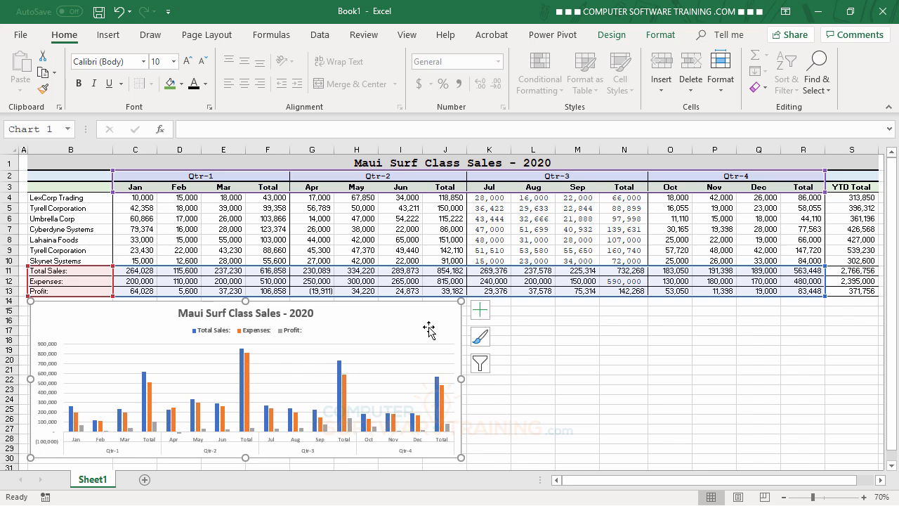
{"action": "left_click", "coordinate": [613, 36]}
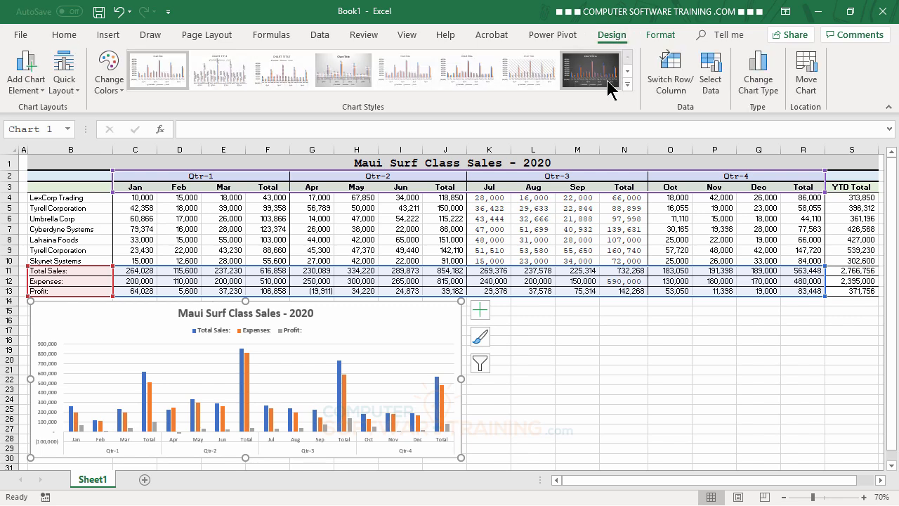
{"action": "left_click", "coordinate": [764, 89]}
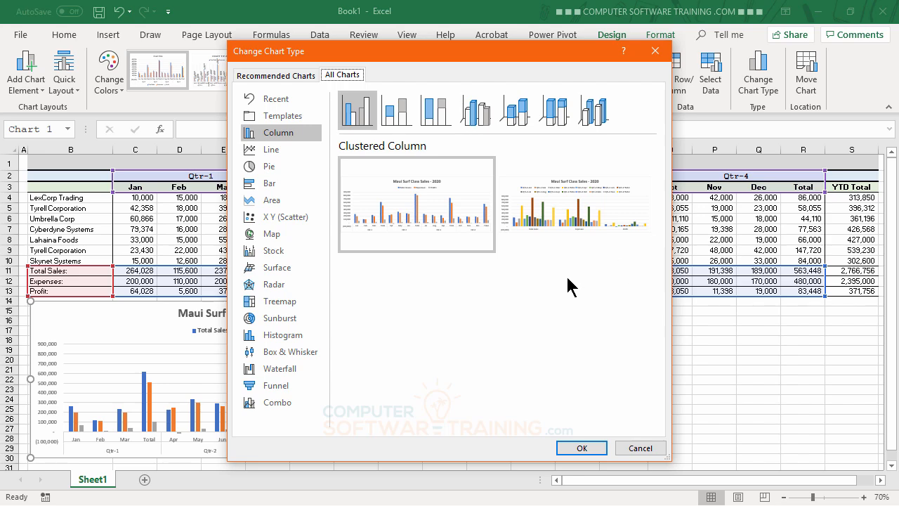
{"action": "left_click", "coordinate": [637, 451]}
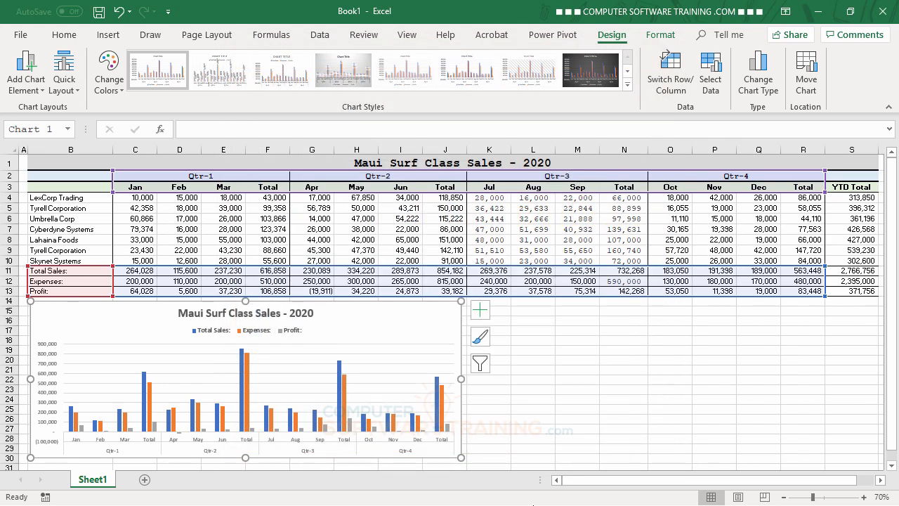
- Change the chart's Profit series to Line with Markers and plot it on the secondary axis
{"action": "left_click", "coordinate": [448, 427]}
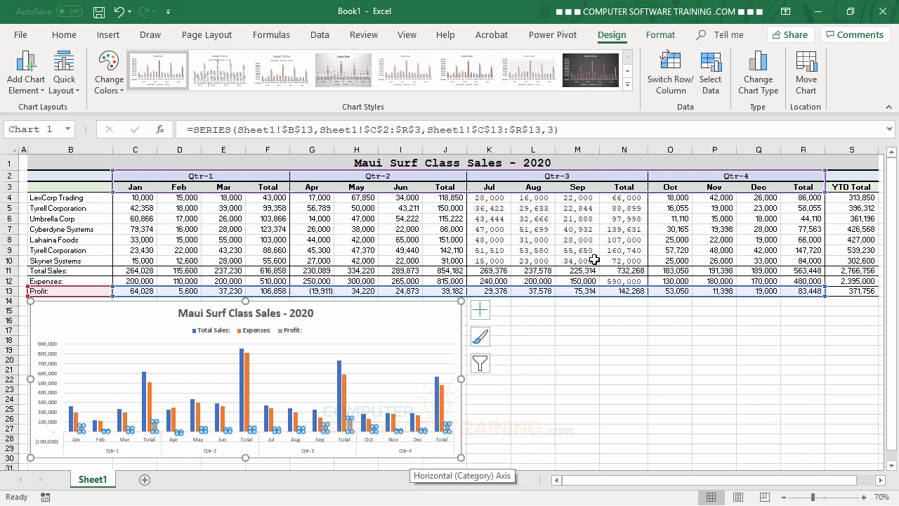
{"action": "left_click", "coordinate": [758, 83]}
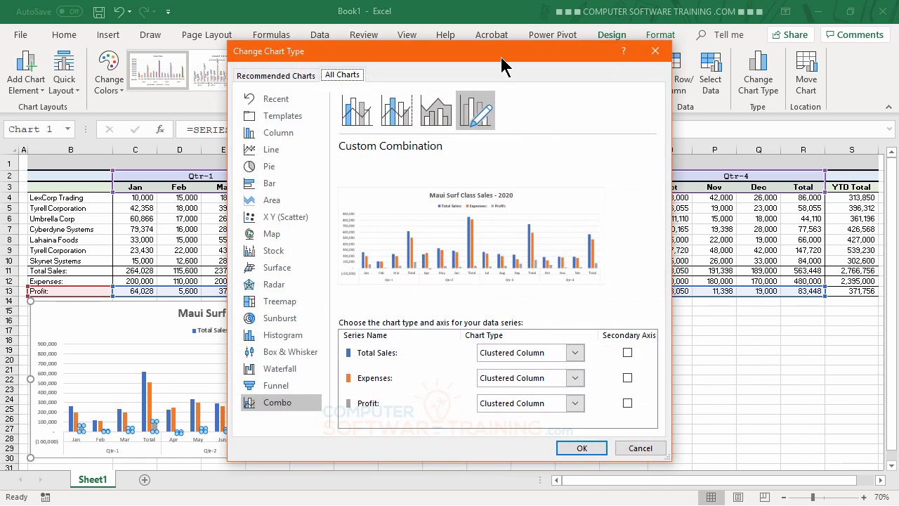
{"action": "left_click_drag", "start_coordinate": [526, 65], "coordinate": [645, 55]}
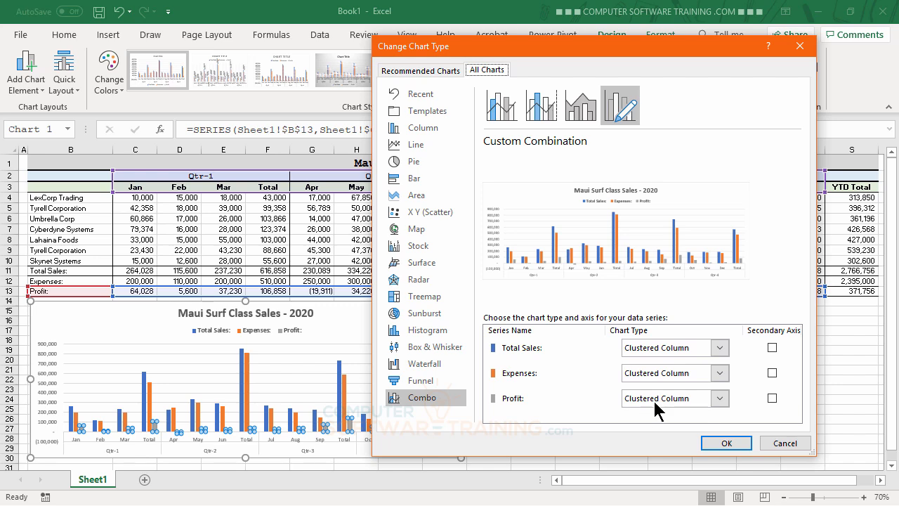
{"action": "left_click", "coordinate": [720, 399]}
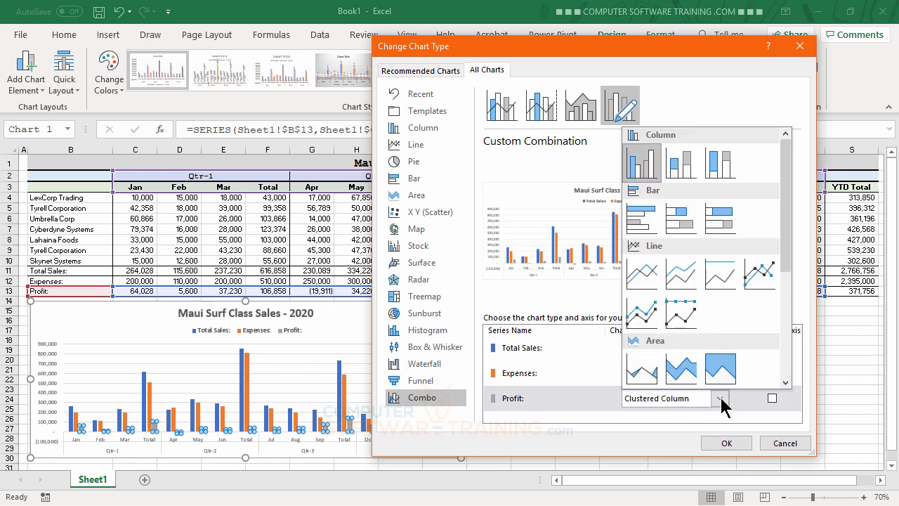
{"action": "left_click", "coordinate": [758, 281]}
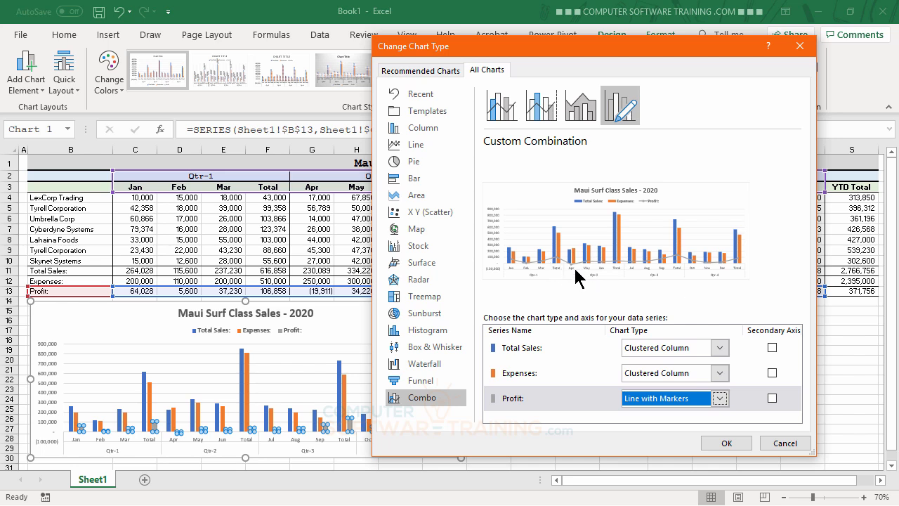
{"action": "left_click", "coordinate": [772, 399]}
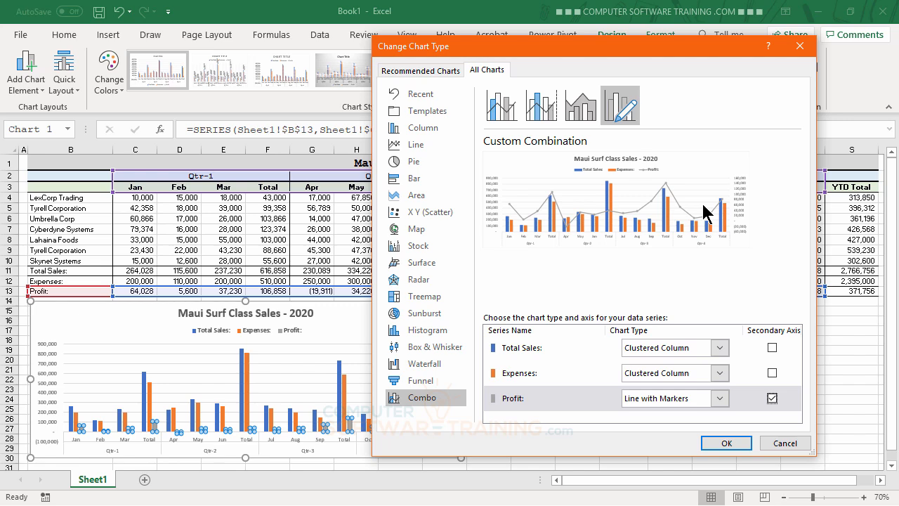
{"action": "left_click", "coordinate": [772, 399]}
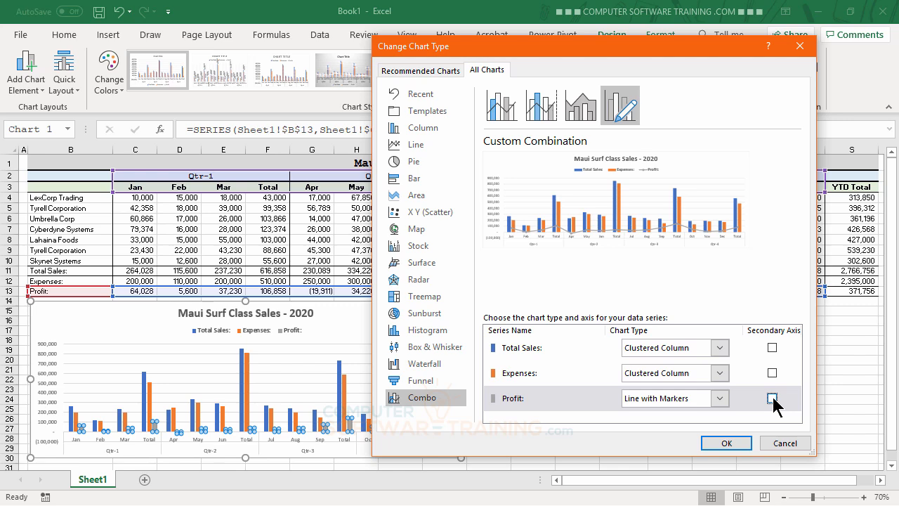
{"action": "left_click", "coordinate": [772, 398]}
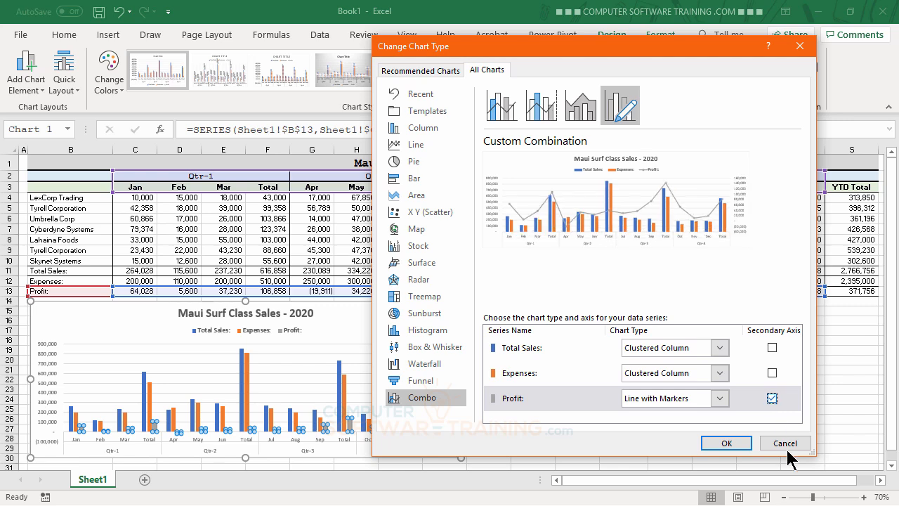
{"action": "left_click", "coordinate": [728, 443]}
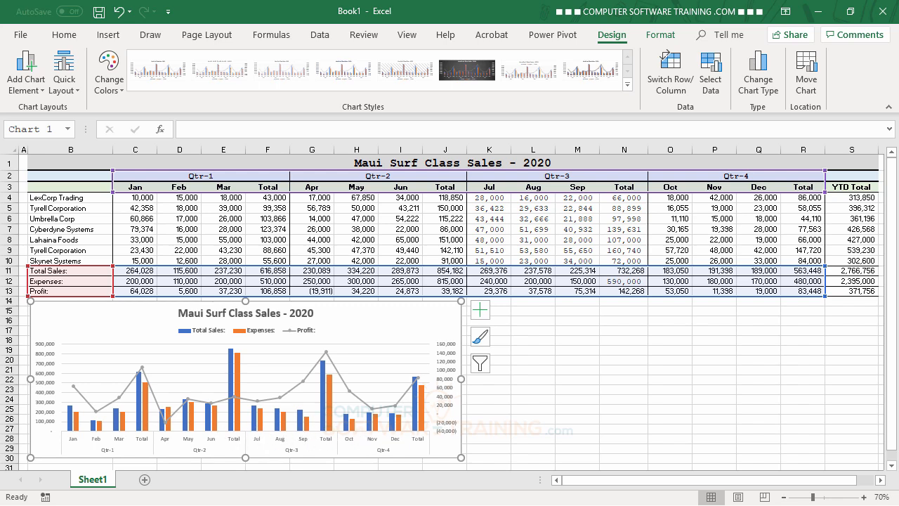
- Make the primary vertical axis labels of the chart bold and increase their font size to 11
{"action": "left_click", "coordinate": [47, 355]}
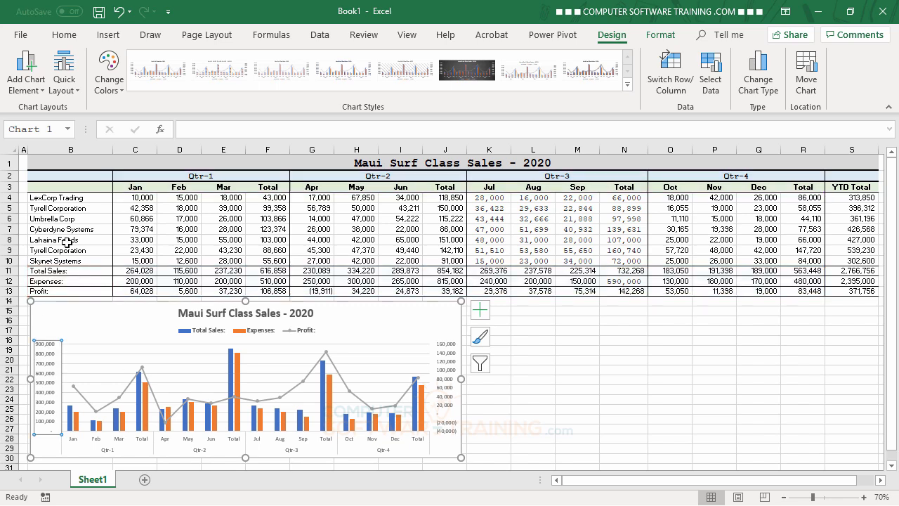
{"action": "left_click", "coordinate": [65, 35]}
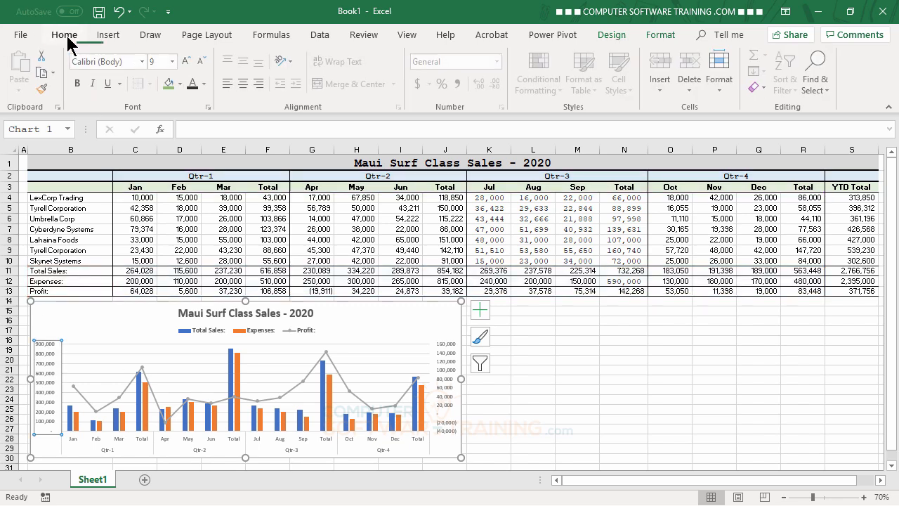
{"action": "left_click", "coordinate": [78, 83]}
{"action": "left_click", "coordinate": [188, 62]}
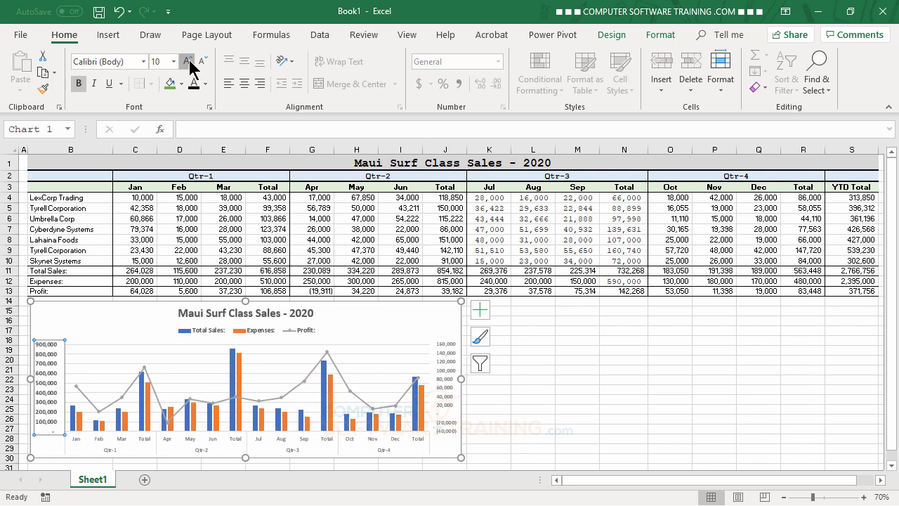
{"action": "left_click", "coordinate": [188, 62]}
{"action": "left_click", "coordinate": [189, 62]}
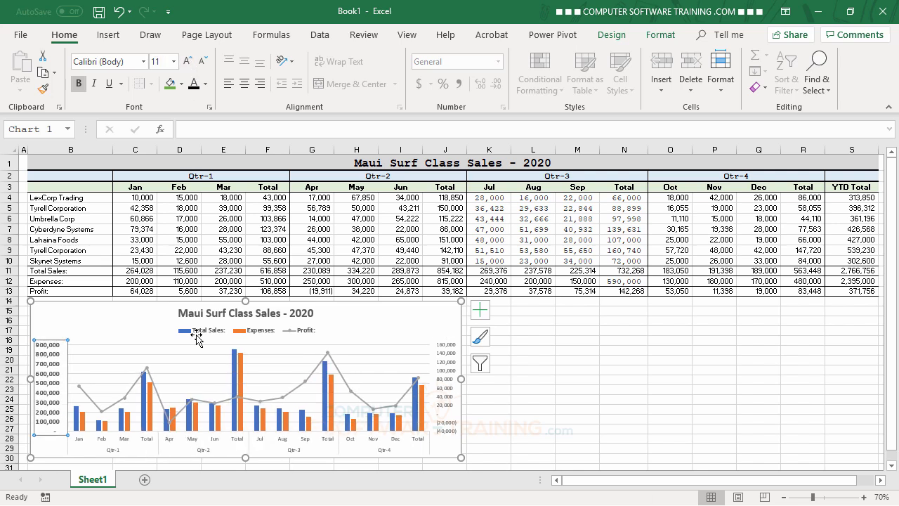
- Make the secondary vertical axis labels of the chart bold and increase their font size to 11
{"action": "left_click", "coordinate": [443, 348]}
{"action": "left_click", "coordinate": [78, 83]}
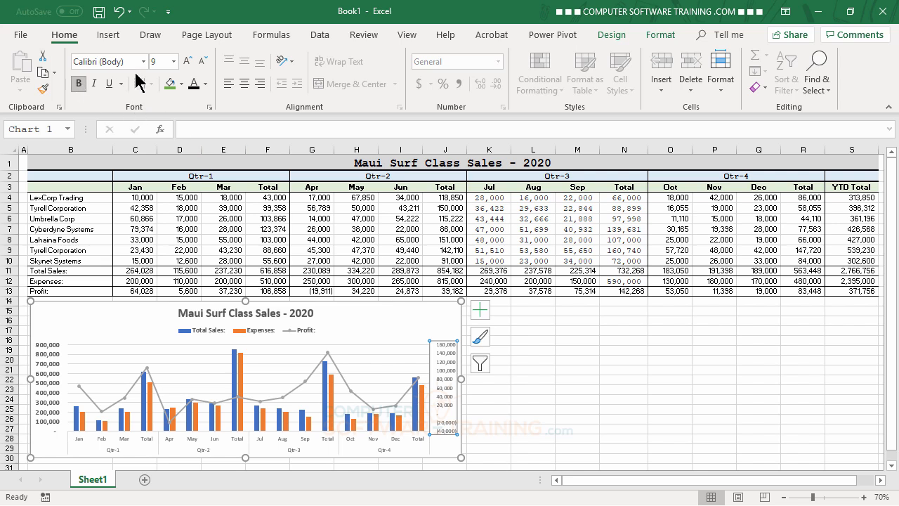
{"action": "left_click", "coordinate": [188, 62]}
{"action": "left_click", "coordinate": [188, 62]}
{"action": "left_click", "coordinate": [187, 61]}
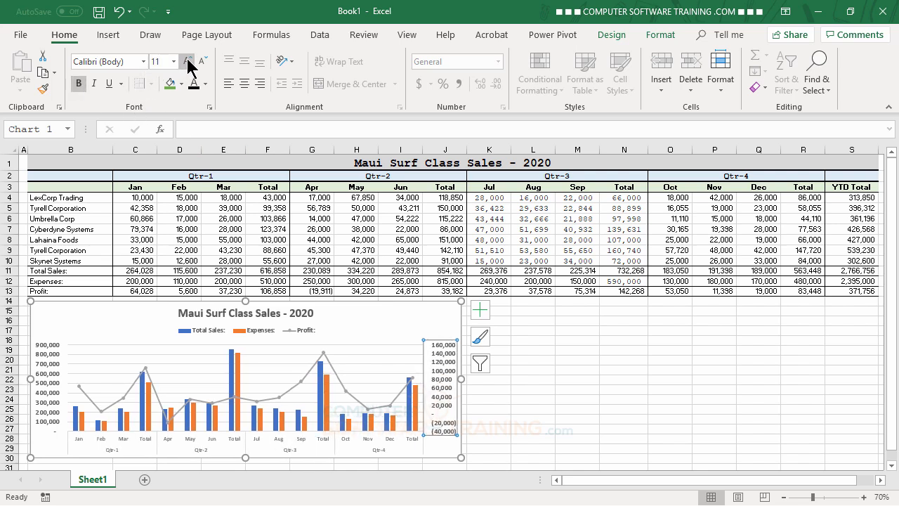
- Make the horizontal axis month and quarter labels bold and increase their font size to 10.5
{"action": "left_click", "coordinate": [194, 447]}
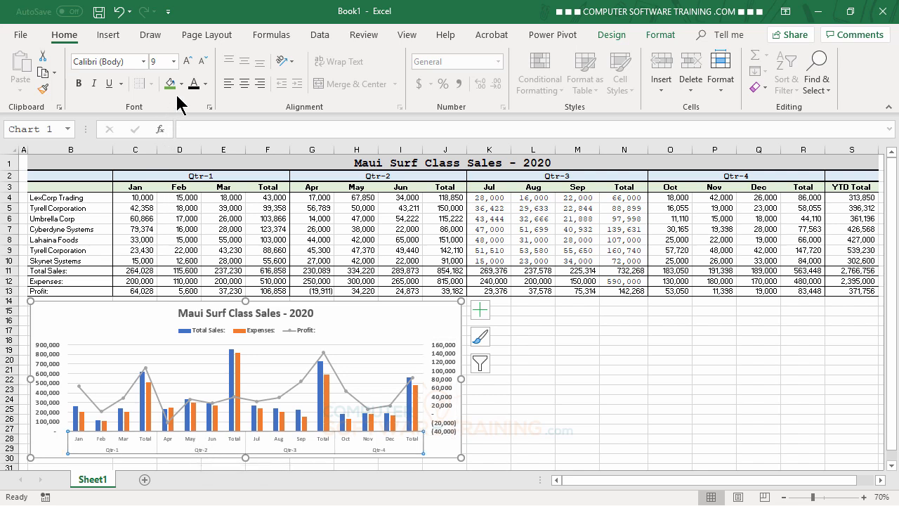
{"action": "left_click", "coordinate": [79, 83]}
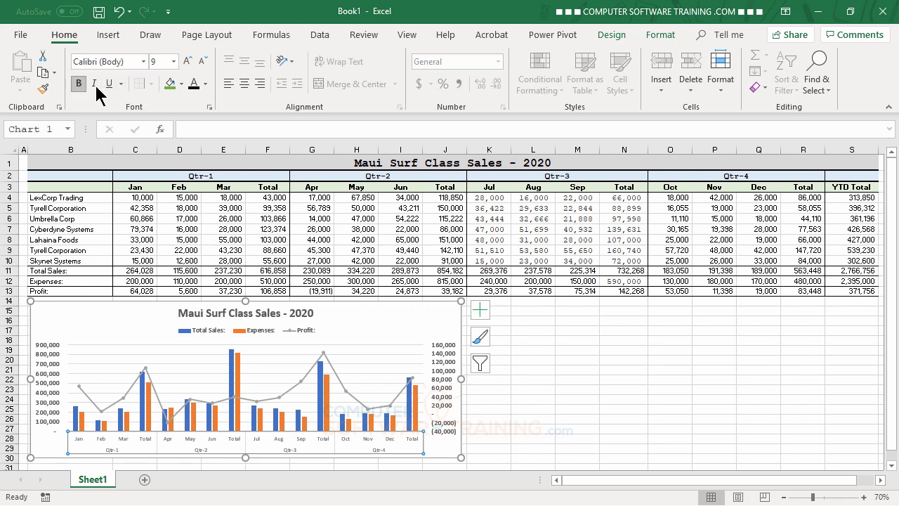
{"action": "left_click", "coordinate": [186, 62]}
{"action": "left_click", "coordinate": [186, 62]}
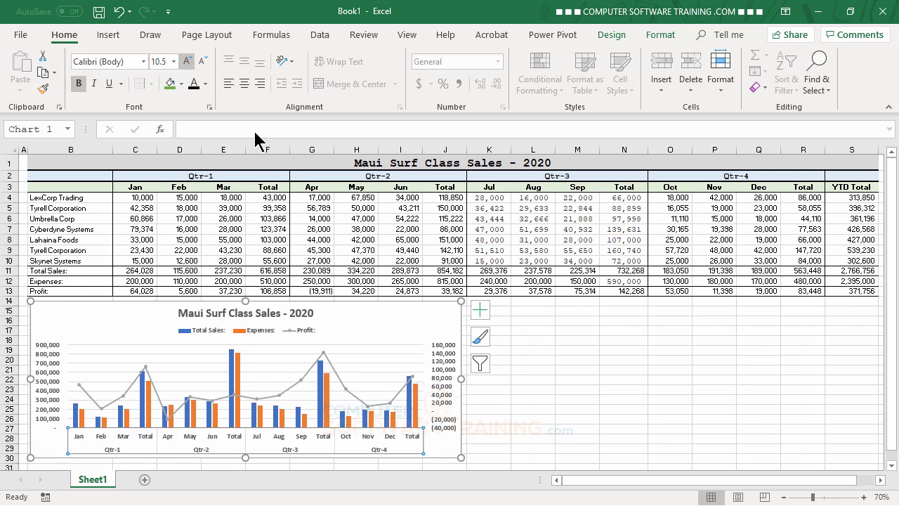
{"action": "left_click", "coordinate": [572, 392]}
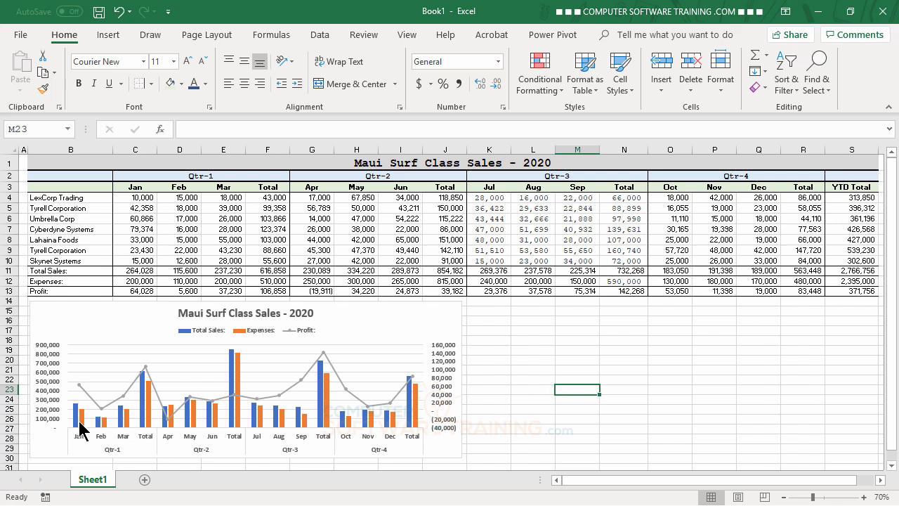
- Reduce the gap width of the chart's column series to 68%
{"action": "double_click", "coordinate": [327, 388]}
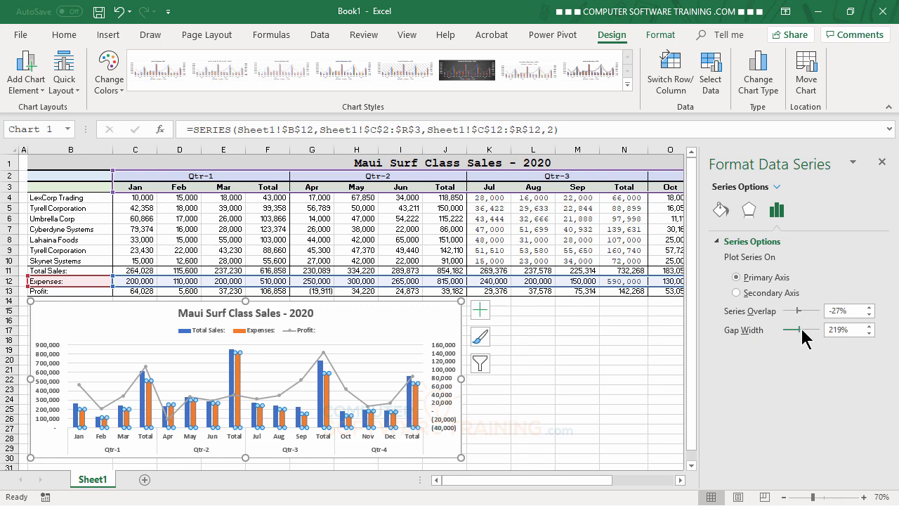
{"action": "left_click_drag", "start_coordinate": [800, 329], "coordinate": [789, 330]}
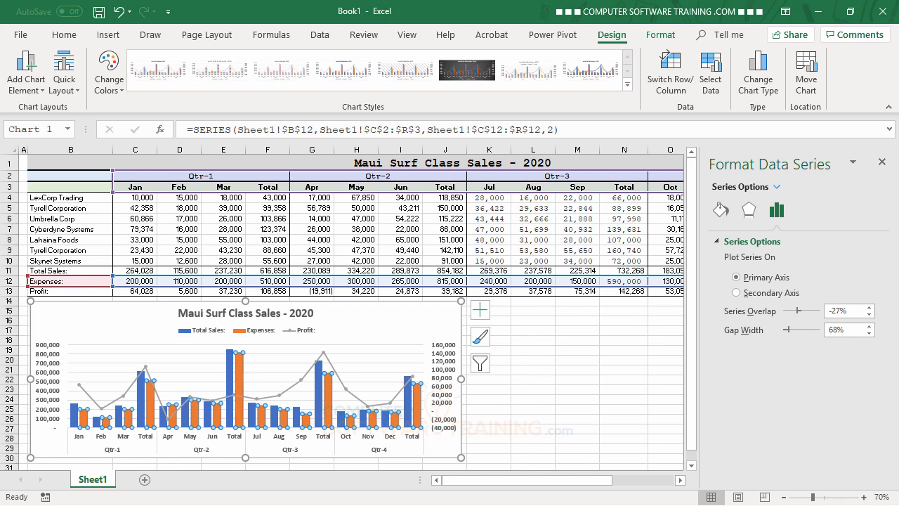
{"action": "left_click", "coordinate": [883, 161]}
{"action": "left_click", "coordinate": [624, 361]}
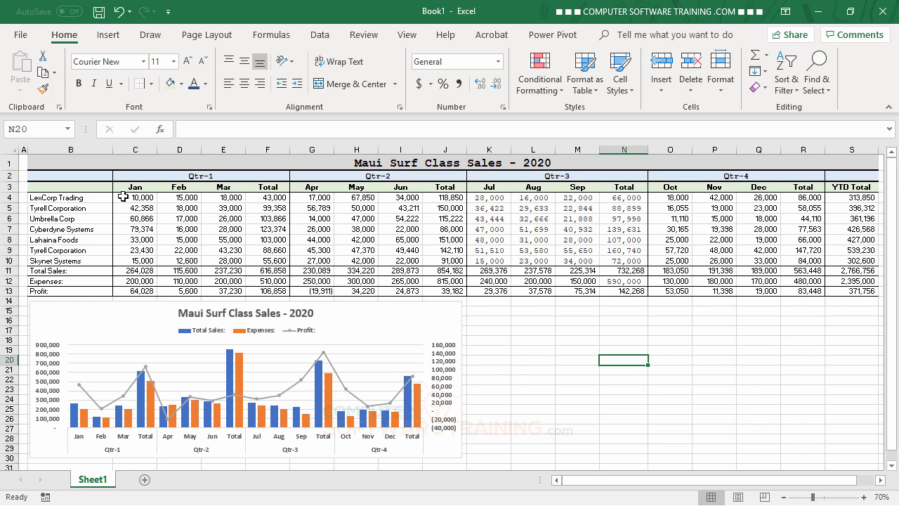
- Insert a clustered column chart of B3:B10 and S3:S10, placing it beside the combo chart and widening it to column S
{"action": "left_click_drag", "start_coordinate": [53, 188], "coordinate": [53, 258]}
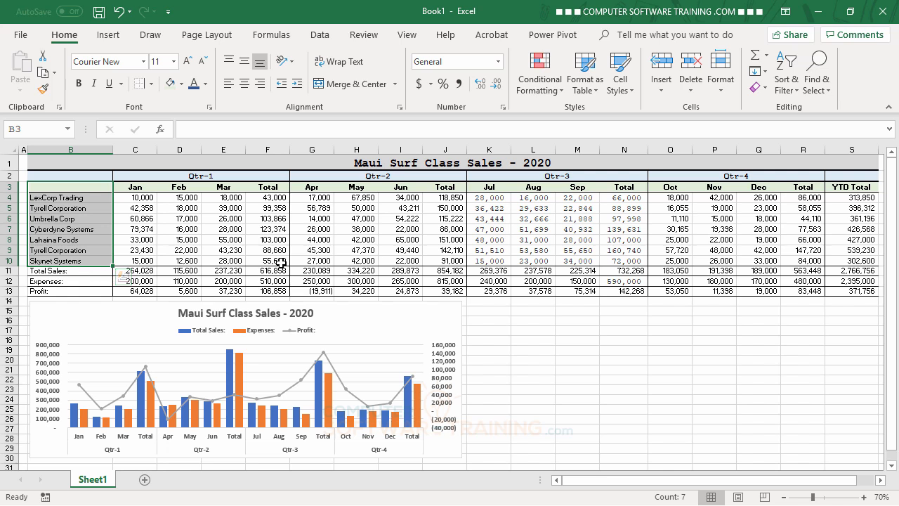
{"action": "left_click_drag", "start_coordinate": [855, 189], "coordinate": [856, 257]}
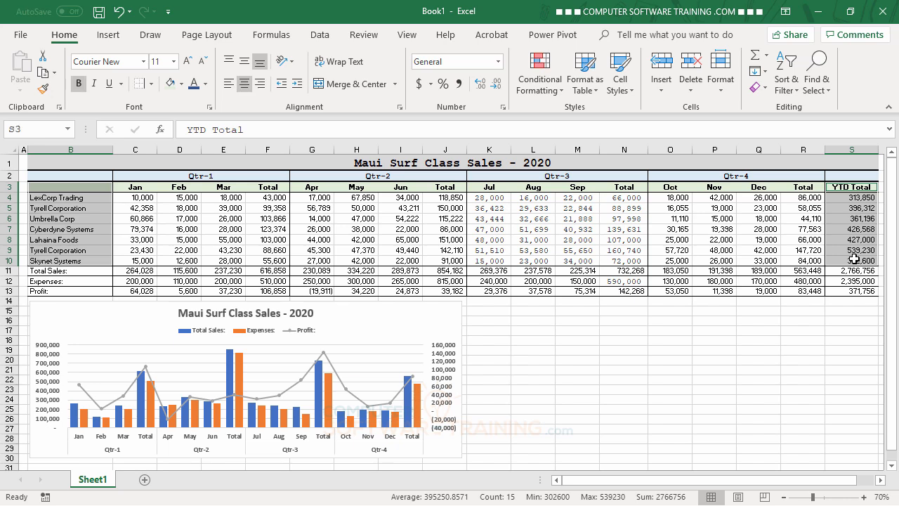
{"action": "left_click", "coordinate": [107, 34]}
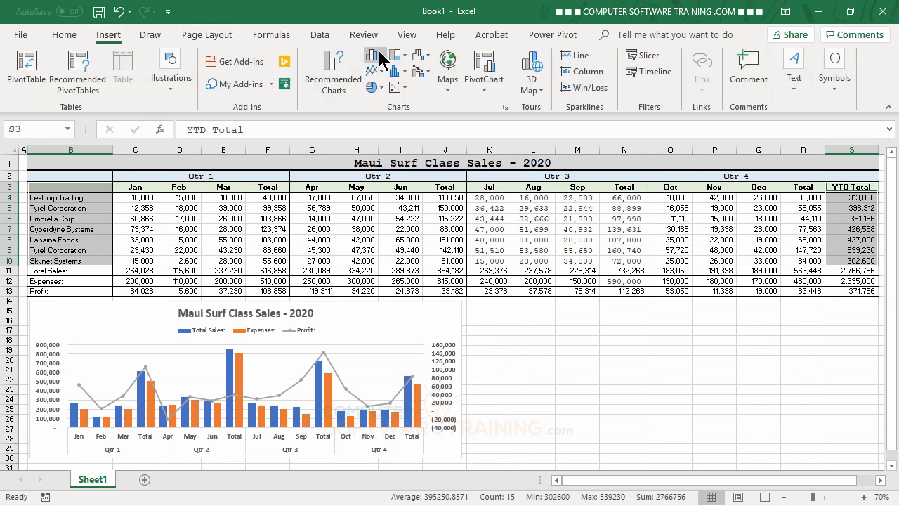
{"action": "left_click", "coordinate": [379, 55]}
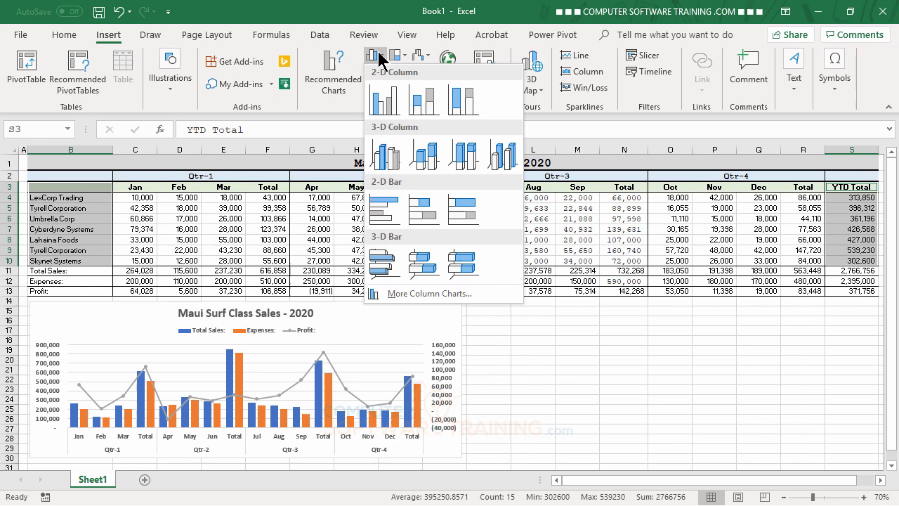
{"action": "left_click", "coordinate": [385, 106]}
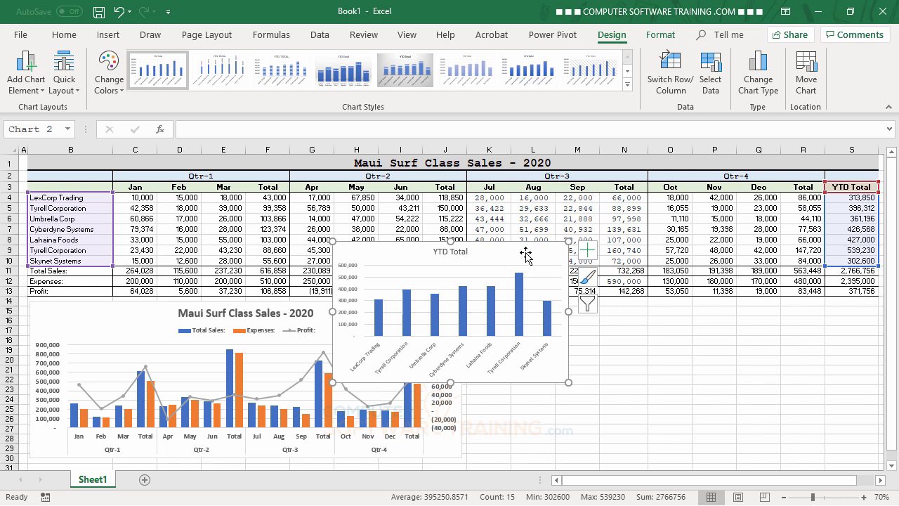
{"action": "left_click_drag", "start_coordinate": [525, 254], "coordinate": [664, 311]}
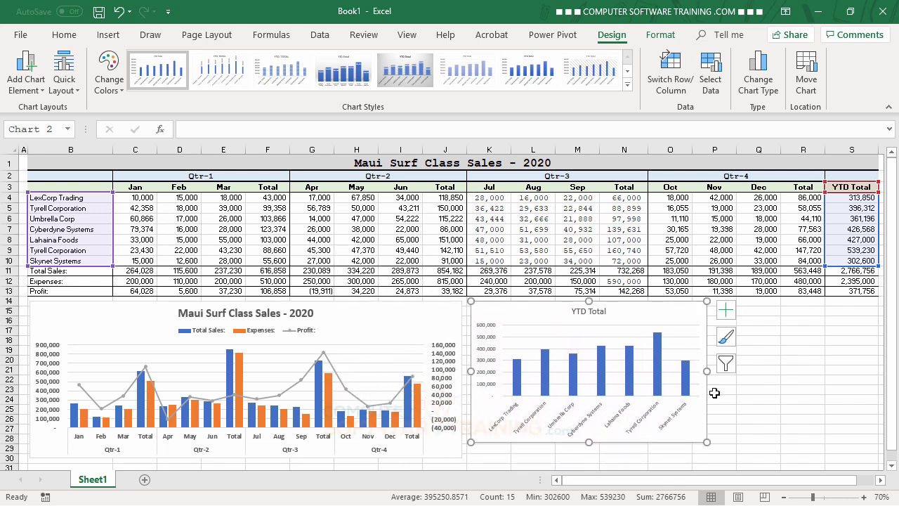
{"action": "left_click_drag", "start_coordinate": [707, 371], "coordinate": [873, 360]}
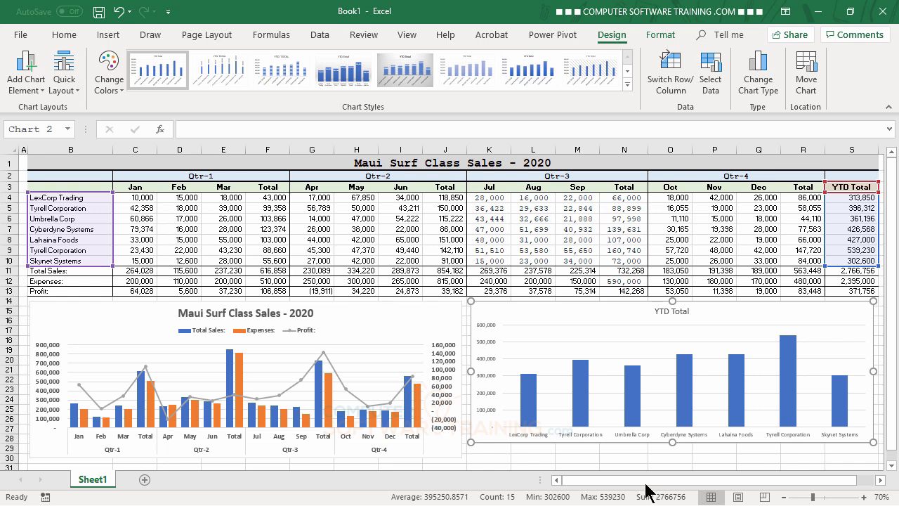
- Reduce the gap width of the YTD Total chart's columns to 67%
{"action": "left_click", "coordinate": [531, 398]}
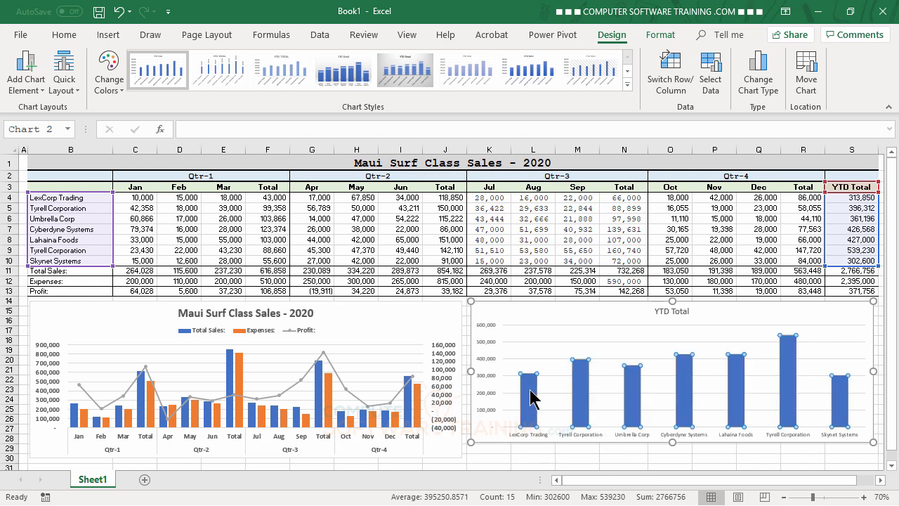
{"action": "double_click", "coordinate": [531, 399]}
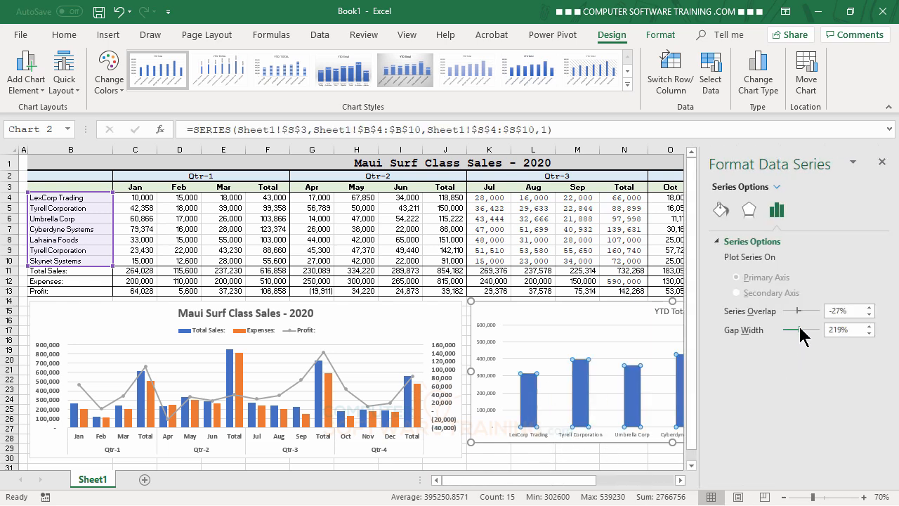
{"action": "left_click_drag", "start_coordinate": [798, 331], "coordinate": [788, 331]}
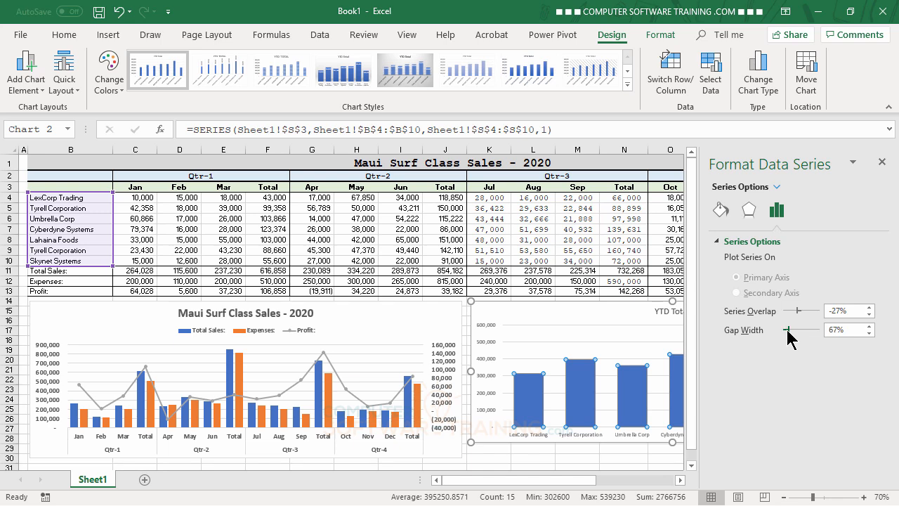
- Vary the fill colors by point for the YTD Total chart's columns
{"action": "left_click", "coordinate": [721, 214]}
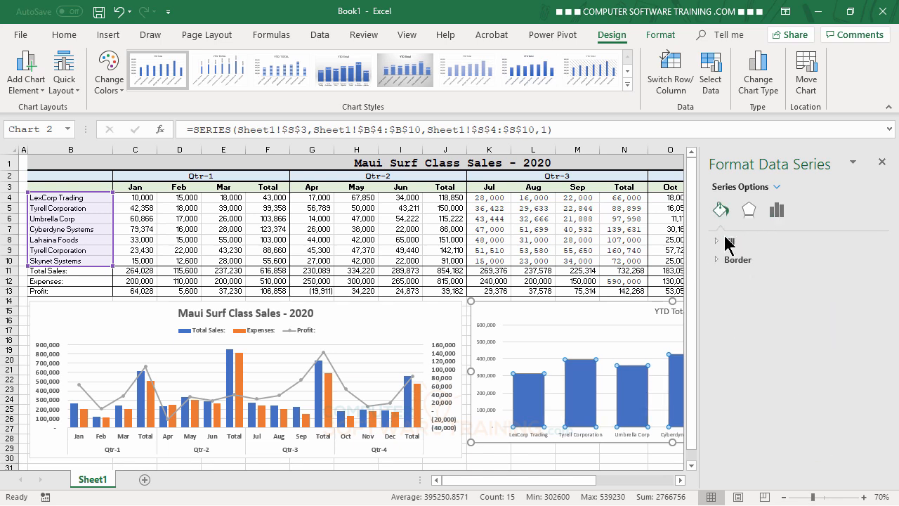
{"action": "left_click", "coordinate": [728, 242]}
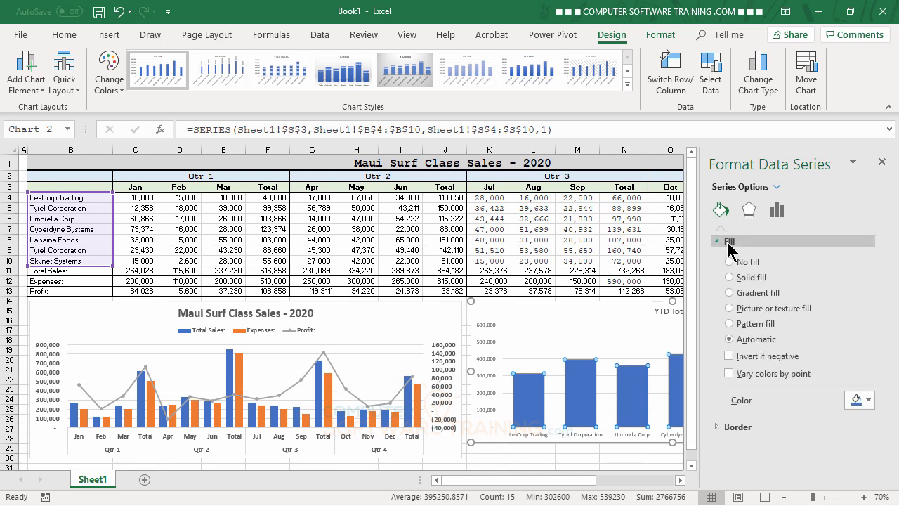
{"action": "left_click", "coordinate": [729, 373]}
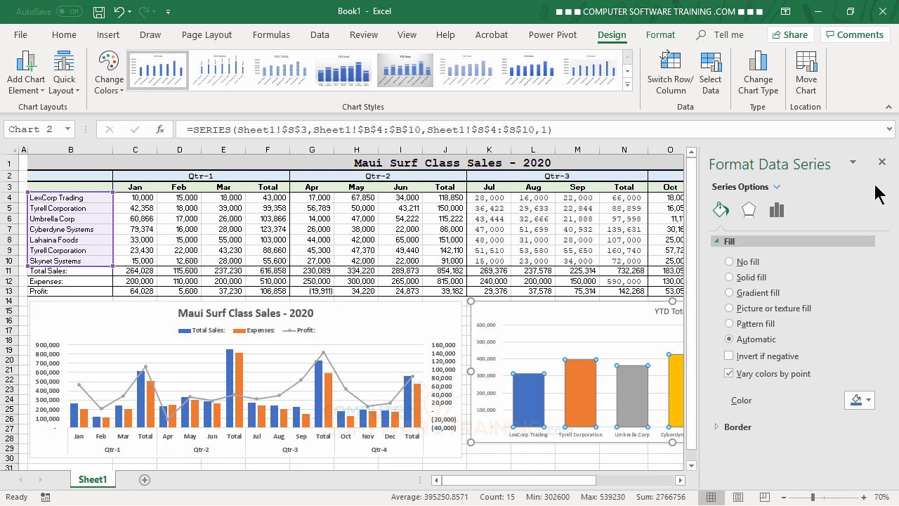
{"action": "left_click", "coordinate": [882, 162]}
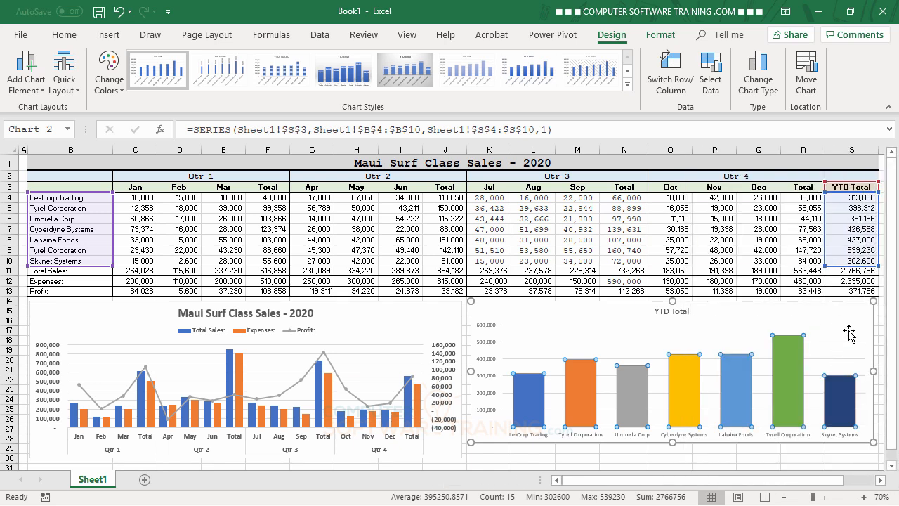
{"action": "left_click", "coordinate": [843, 317]}
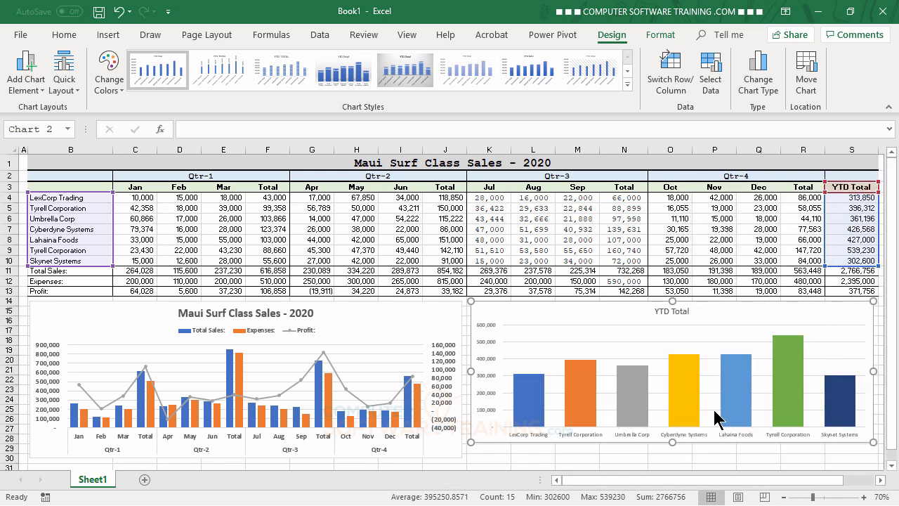
- Link the YTD Total chart's title to the worksheet title in cell B1 with the formula =Sheet1!$B$1
{"action": "left_click", "coordinate": [678, 313]}
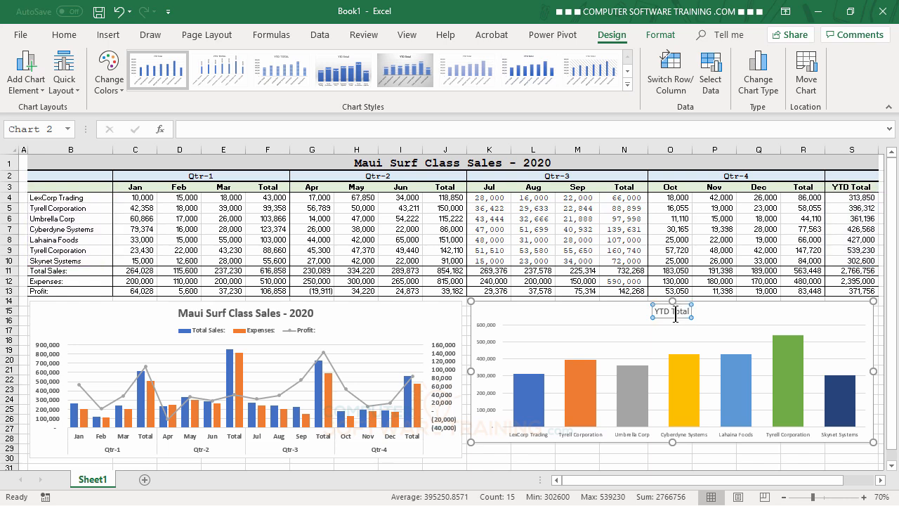
{"action": "left_click", "coordinate": [191, 129]}
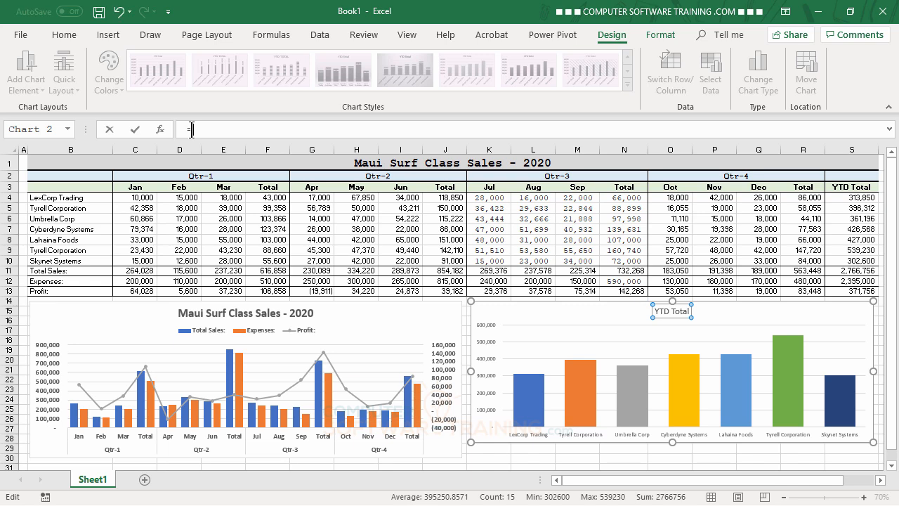
{"action": "type", "text": "="}
{"action": "left_click", "coordinate": [325, 162]}
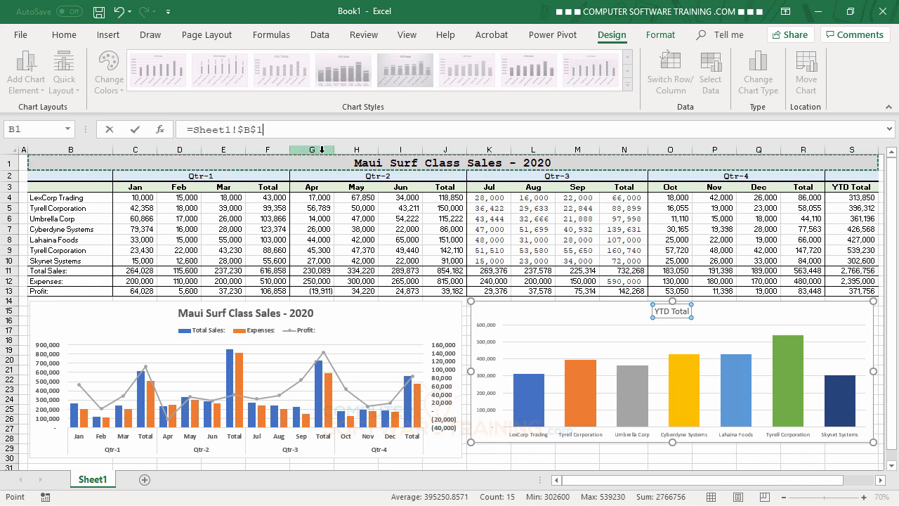
{"action": "key", "text": "Return"}
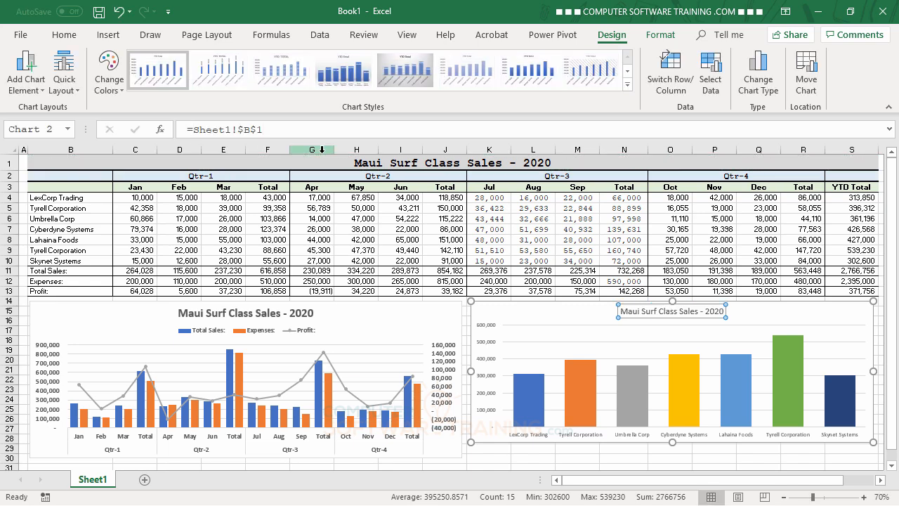
- Make the linked title of the second chart bold and increase its font size to 18
{"action": "left_click", "coordinate": [73, 36]}
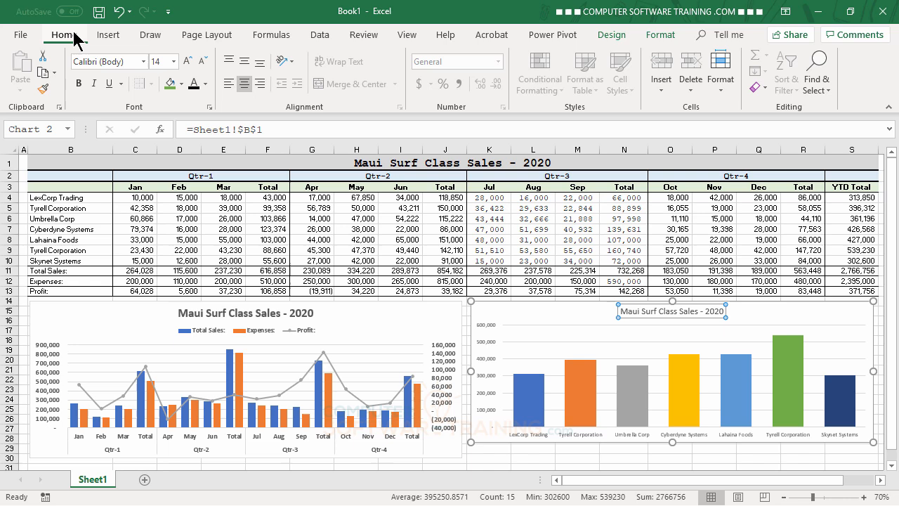
{"action": "left_click", "coordinate": [187, 61]}
{"action": "left_click", "coordinate": [187, 61]}
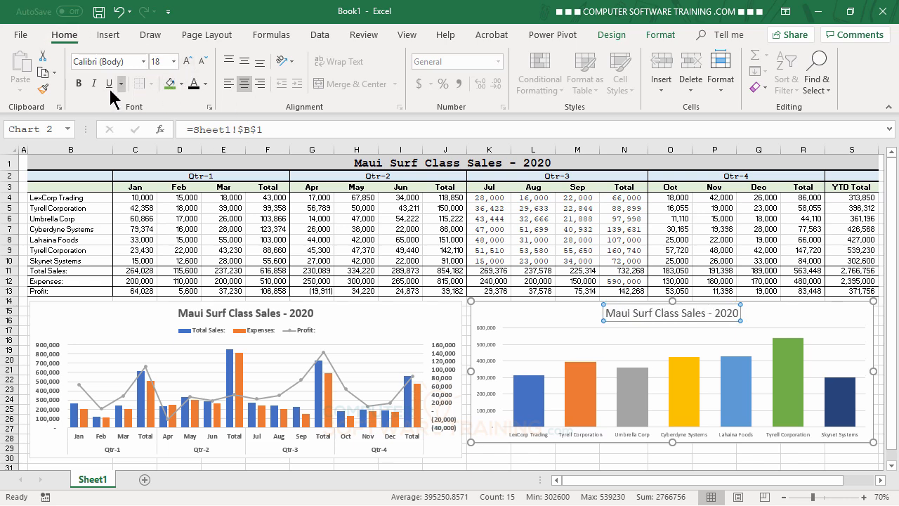
{"action": "left_click", "coordinate": [79, 83]}
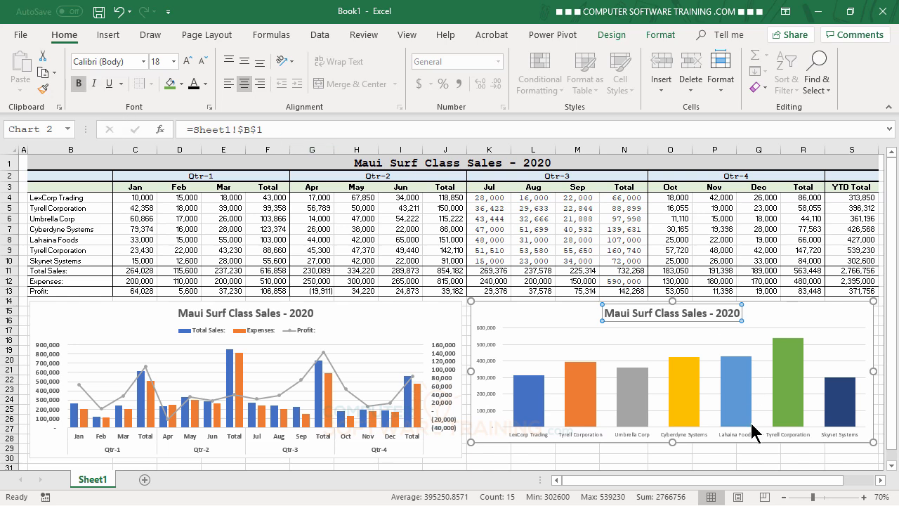
- Make the second chart's vertical axis labels bold and increase their font size to 10.5
{"action": "left_click", "coordinate": [487, 344]}
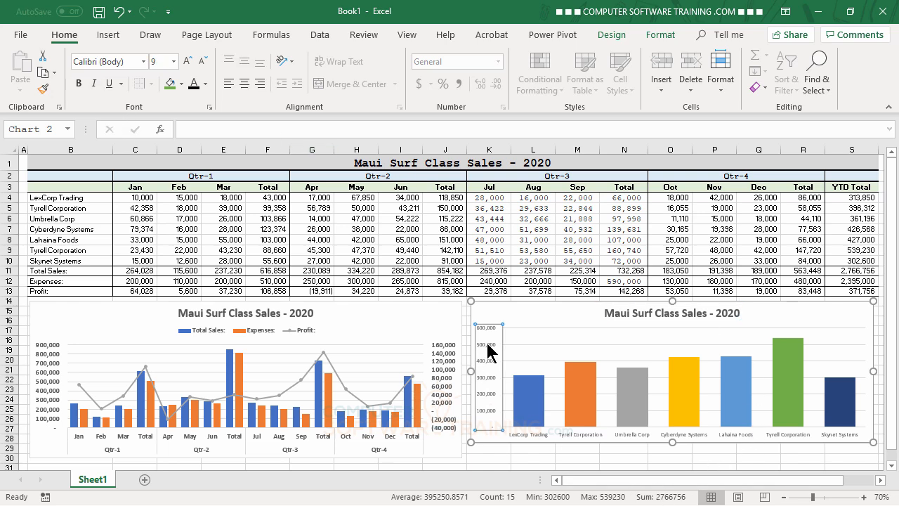
{"action": "left_click", "coordinate": [80, 87]}
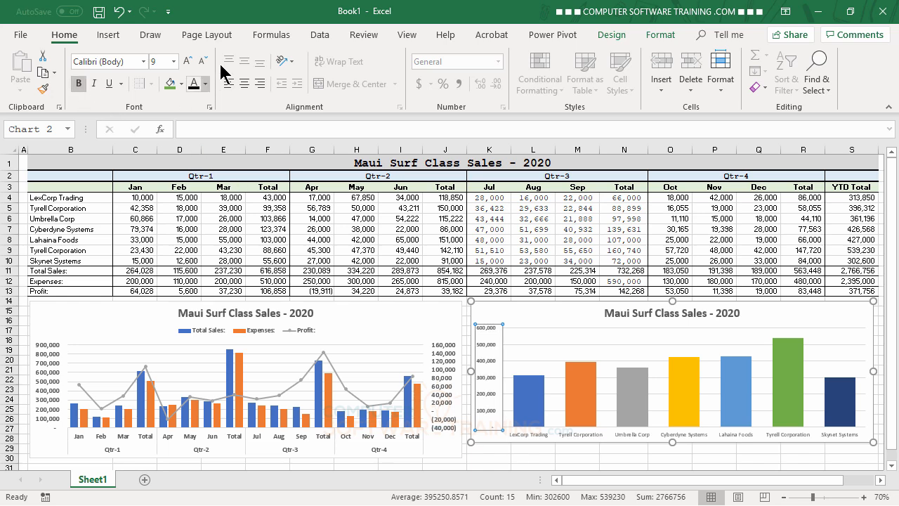
{"action": "left_click", "coordinate": [189, 62]}
{"action": "left_click", "coordinate": [188, 62]}
{"action": "left_click", "coordinate": [188, 62]}
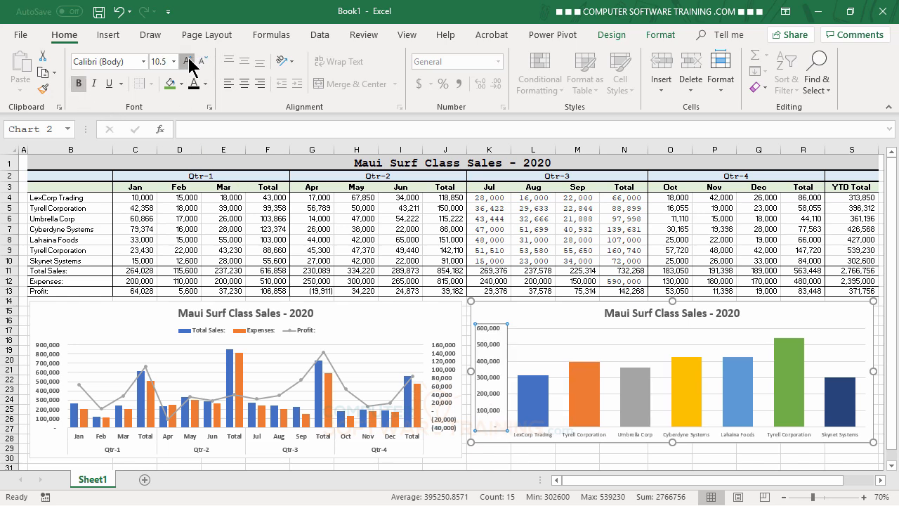
{"action": "left_click", "coordinate": [202, 62]}
- Make the company labels on the second chart's horizontal axis bold
{"action": "left_click", "coordinate": [587, 434]}
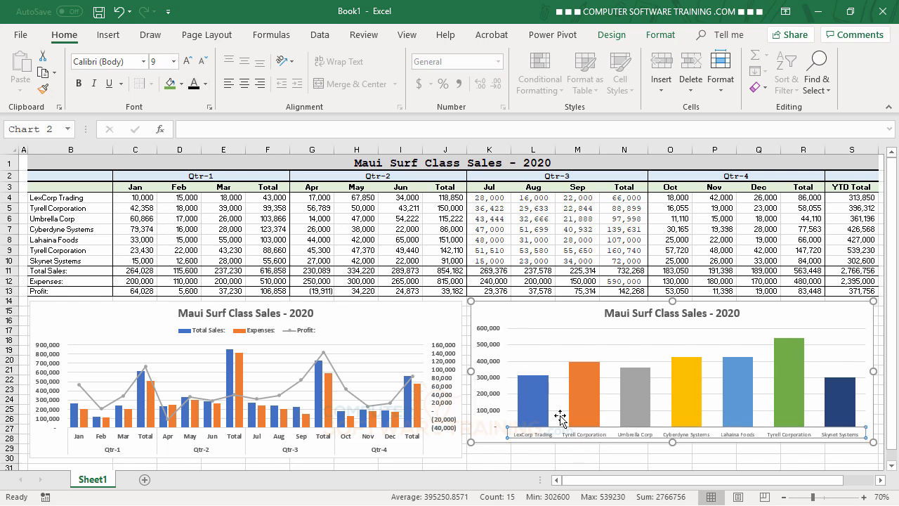
{"action": "left_click", "coordinate": [83, 83]}
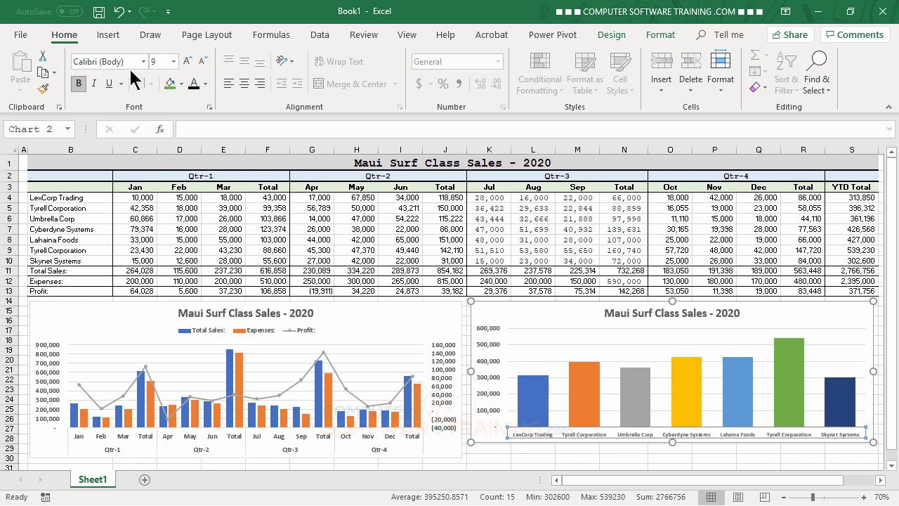
- Try font sizes up to 14 on the second chart's company labels and bring them back to 9
{"action": "left_click", "coordinate": [187, 61]}
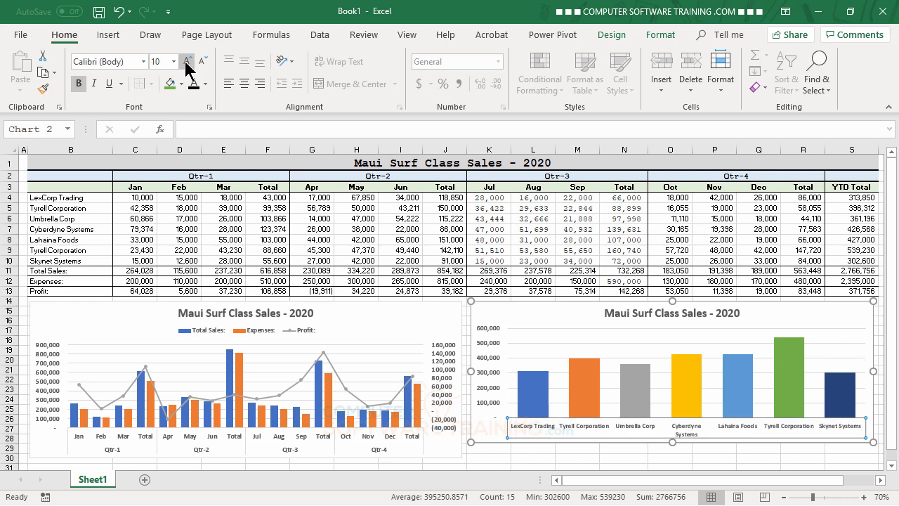
{"action": "left_click", "coordinate": [184, 61]}
{"action": "left_click", "coordinate": [185, 62]}
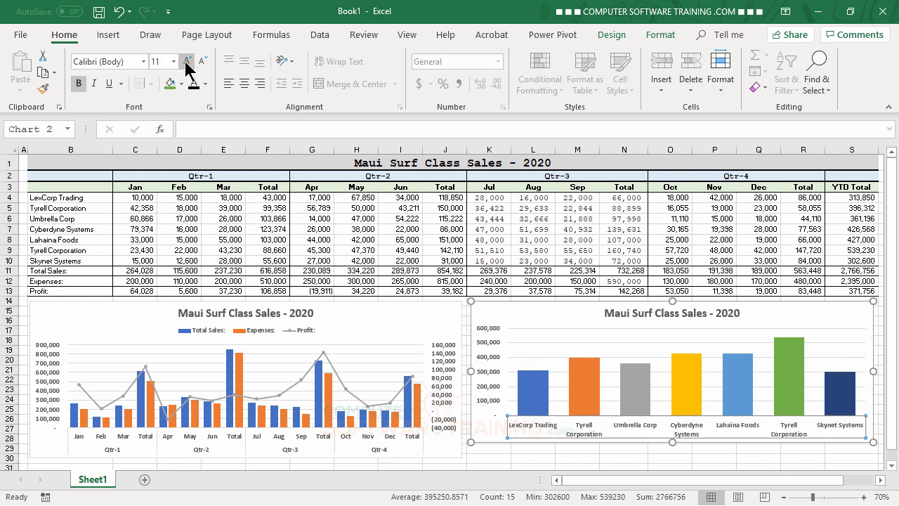
{"action": "left_click", "coordinate": [185, 62]}
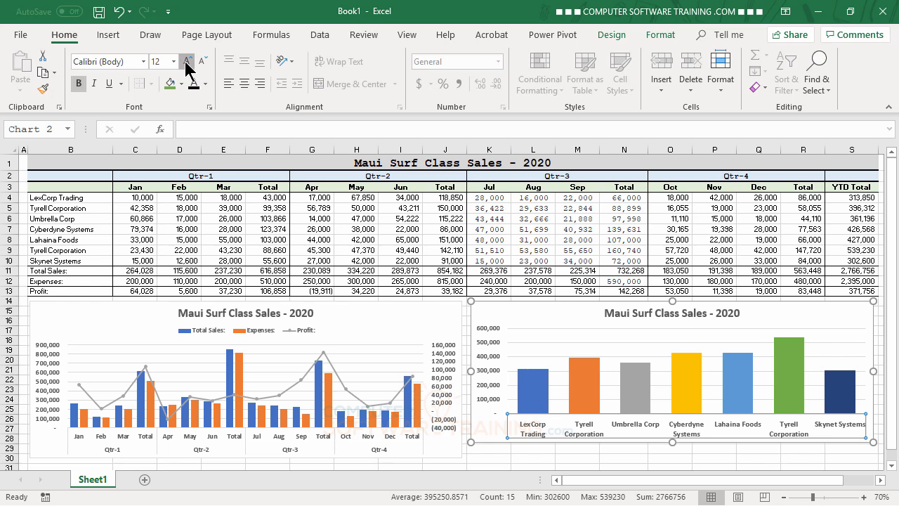
{"action": "left_click", "coordinate": [185, 61]}
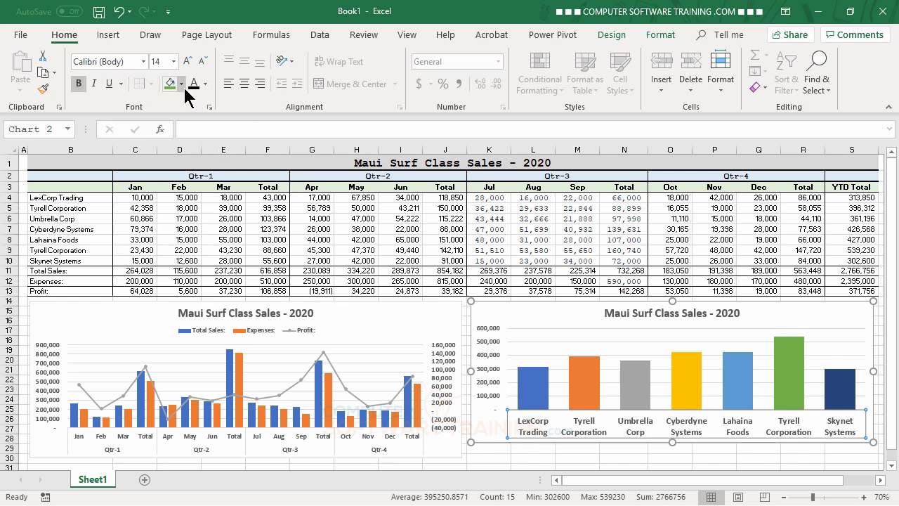
{"action": "left_click", "coordinate": [204, 62]}
{"action": "left_click", "coordinate": [204, 62]}
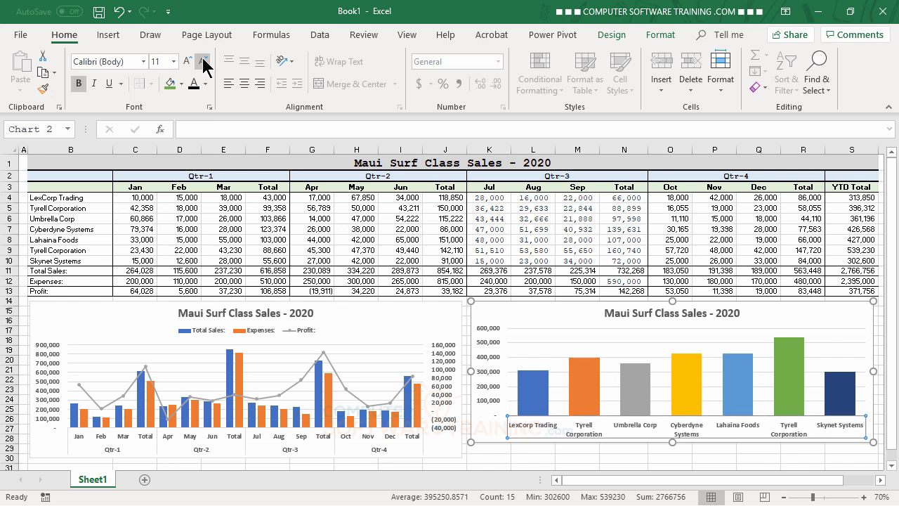
{"action": "left_click", "coordinate": [203, 62]}
{"action": "left_click", "coordinate": [204, 62]}
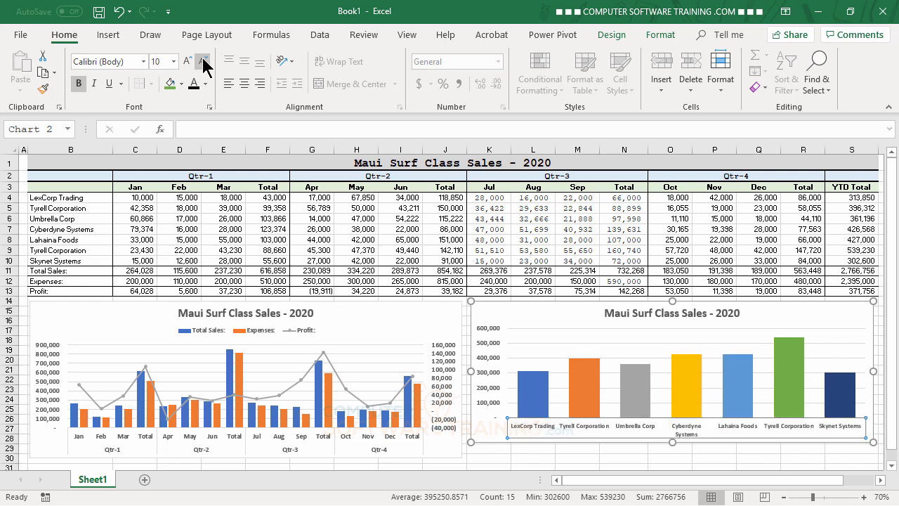
{"action": "left_click", "coordinate": [203, 62]}
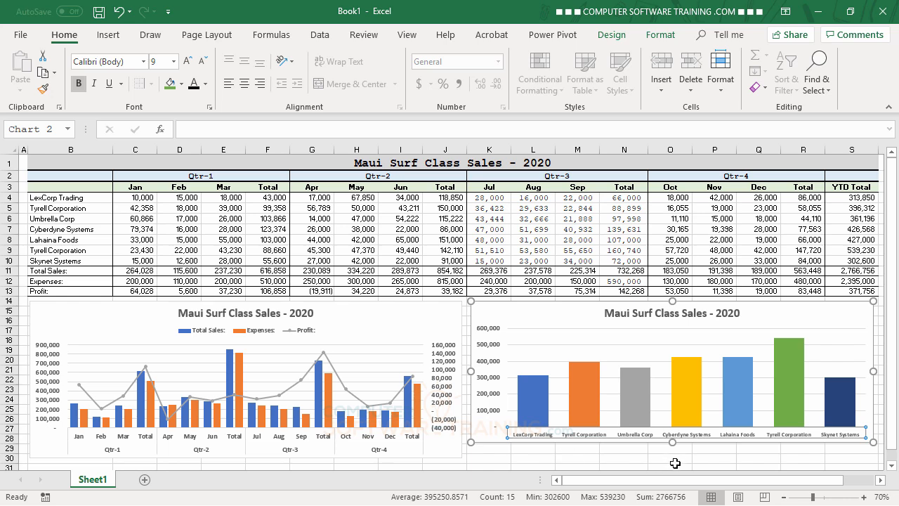
- Extend the second chart downward to roughly match the combo chart's height and deselect it
{"action": "left_click", "coordinate": [673, 442]}
{"action": "left_click_drag", "start_coordinate": [673, 442], "coordinate": [673, 456]}
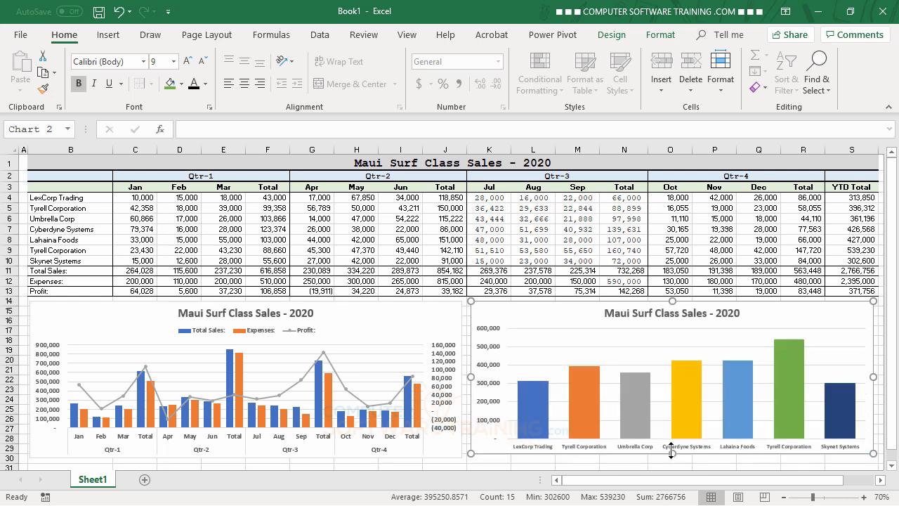
{"action": "left_click", "coordinate": [668, 211]}
{"action": "mouse_move", "coordinate": [801, 363]}
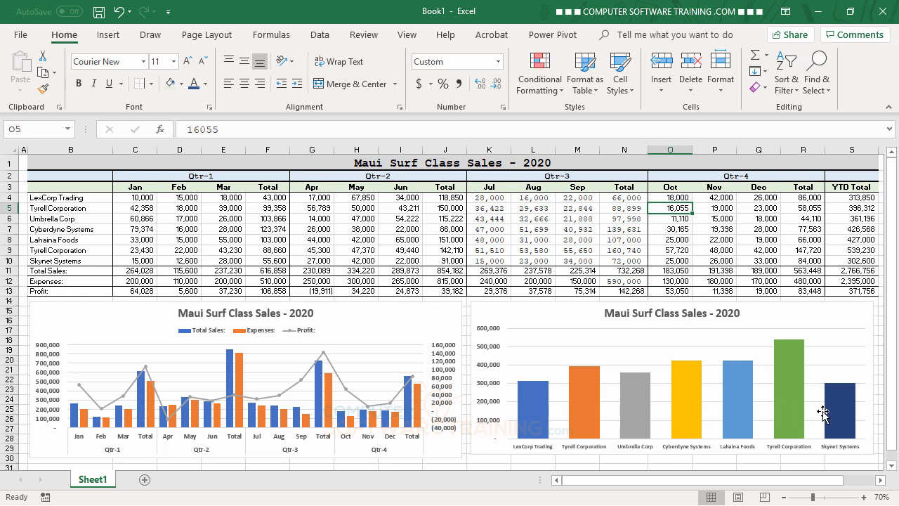
{"action": "mouse_move", "coordinate": [635, 430]}
{"action": "left_click", "coordinate": [534, 239]}
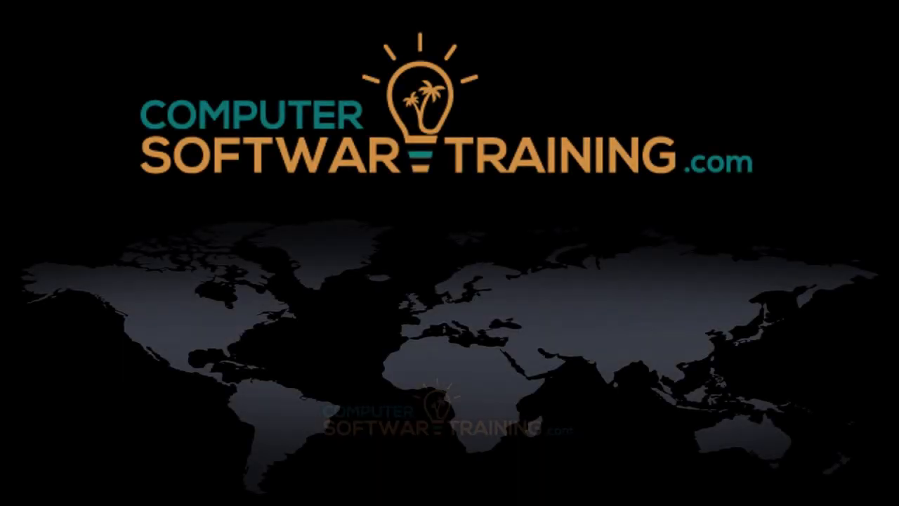